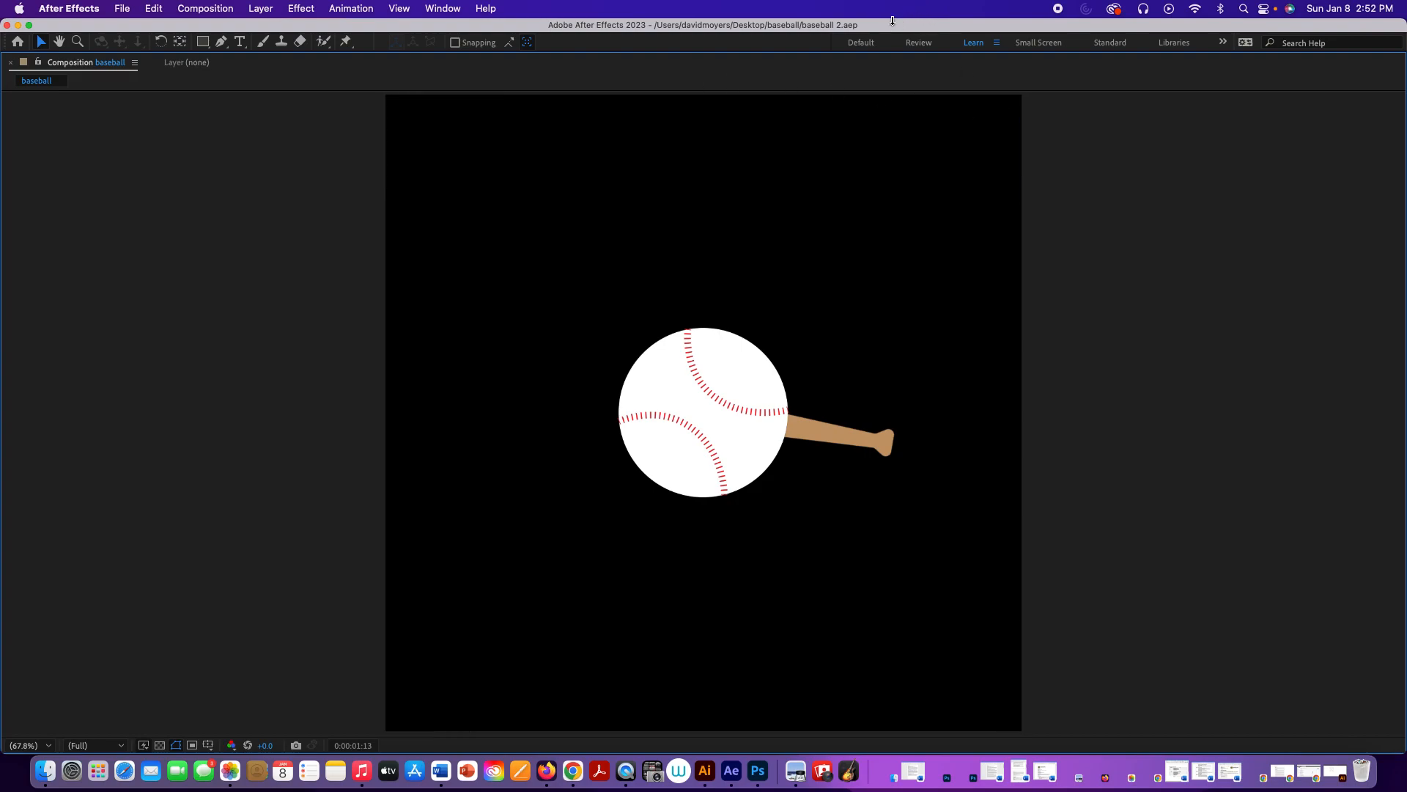
# Step: Switch to the Default workspace and create a new empty project
pyautogui.click(863, 43)
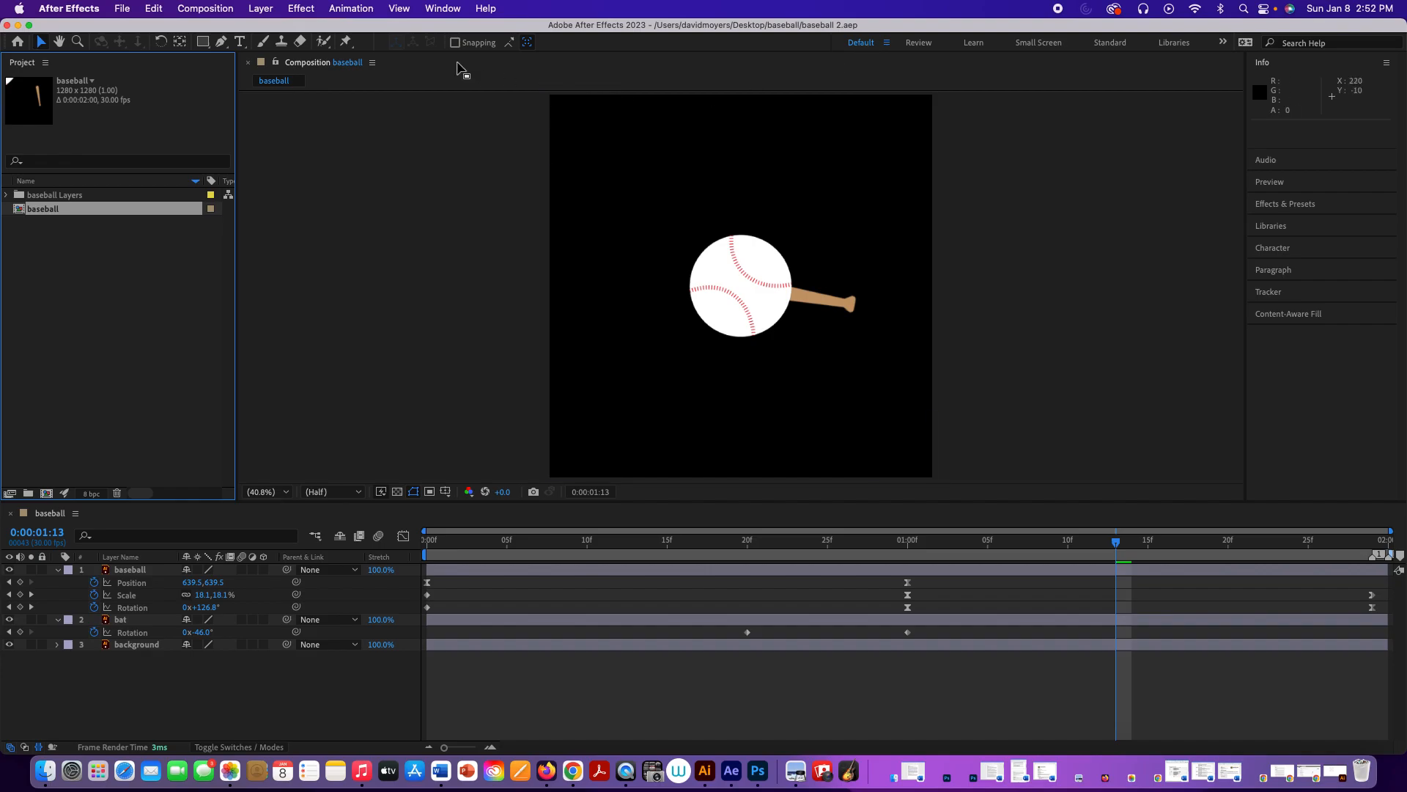
pyautogui.click(123, 10)
pyautogui.moveTo(129, 31)
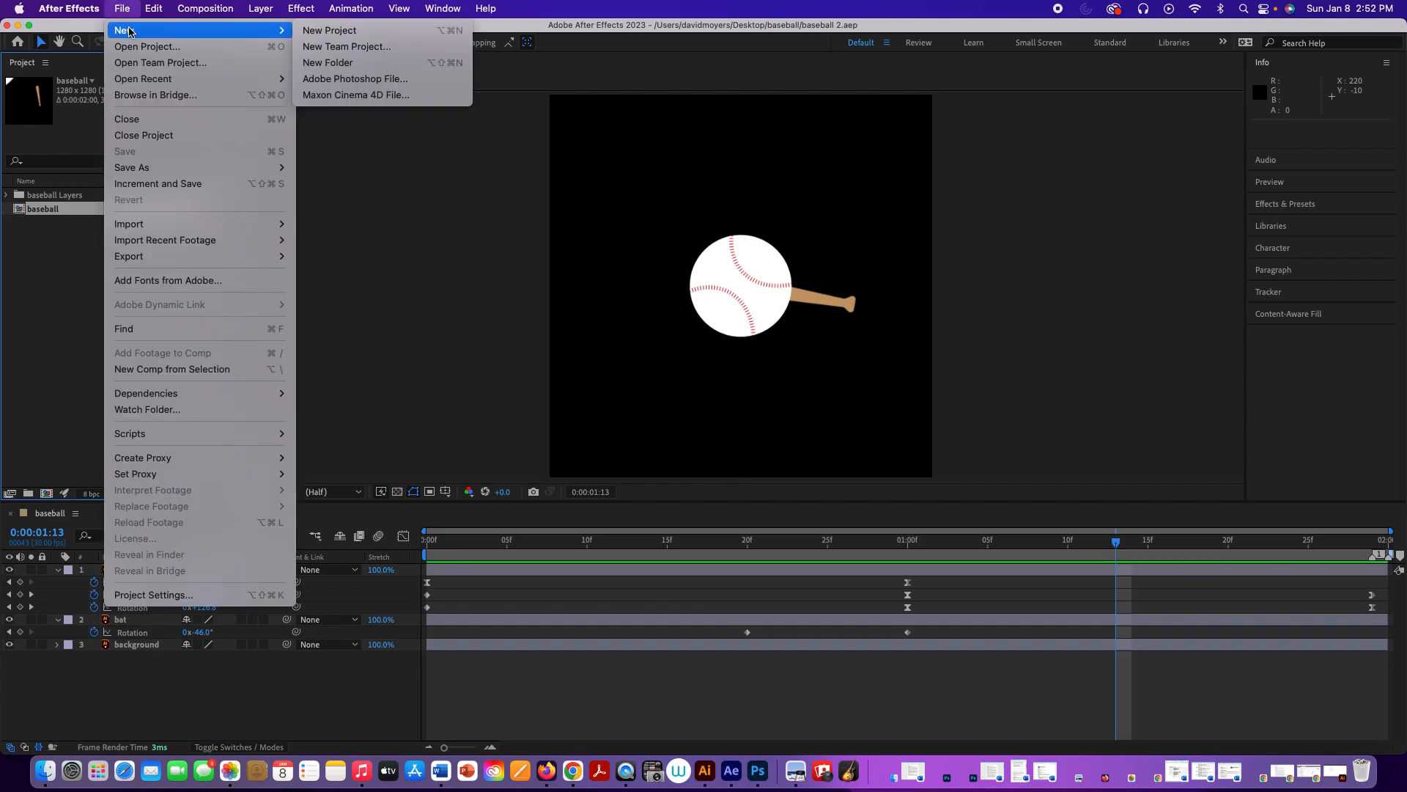
pyautogui.click(326, 30)
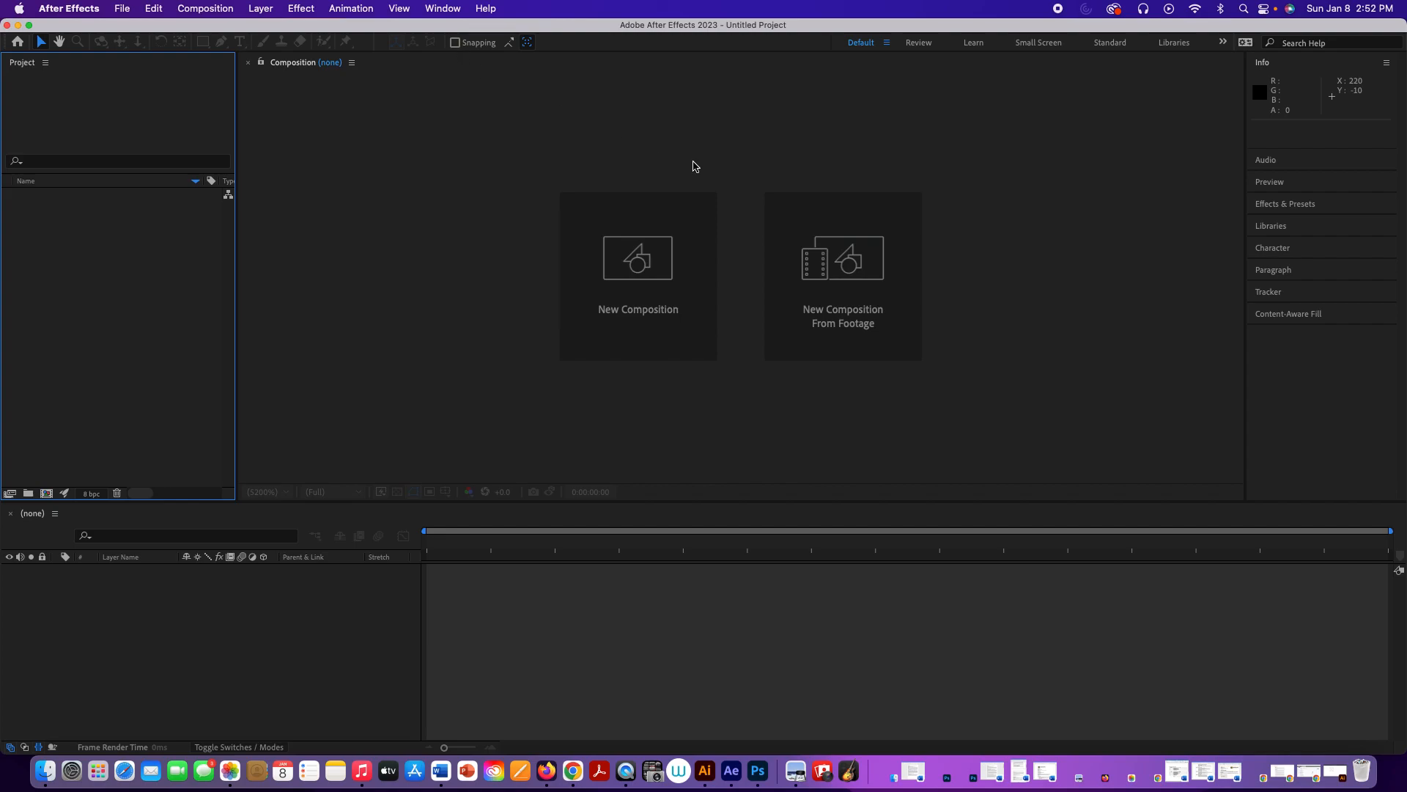
# Step: Import baseball.ai from the Baseball Demo folder as Composition - Retain Layer Sizes
pyautogui.click(855, 270)
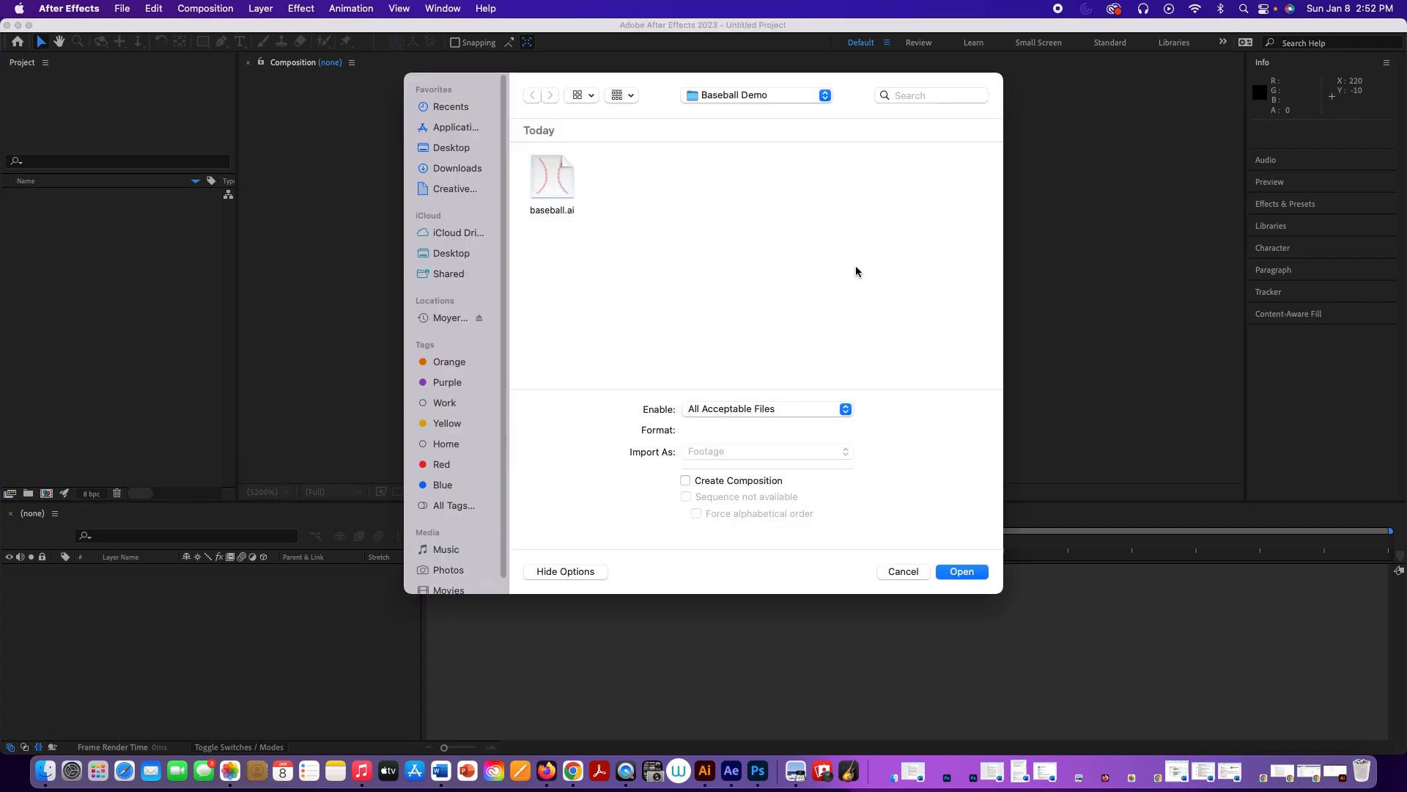
pyautogui.click(558, 188)
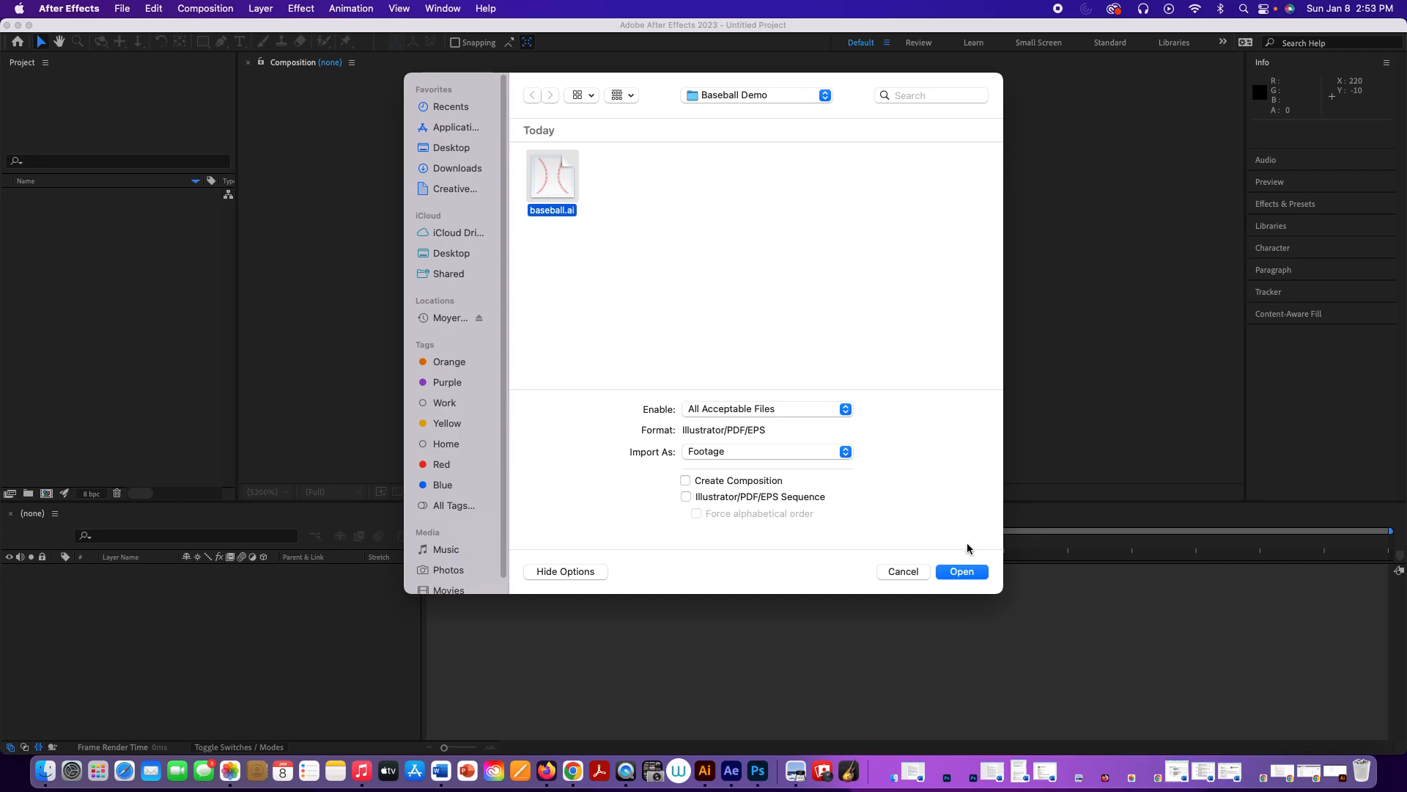
pyautogui.click(772, 452)
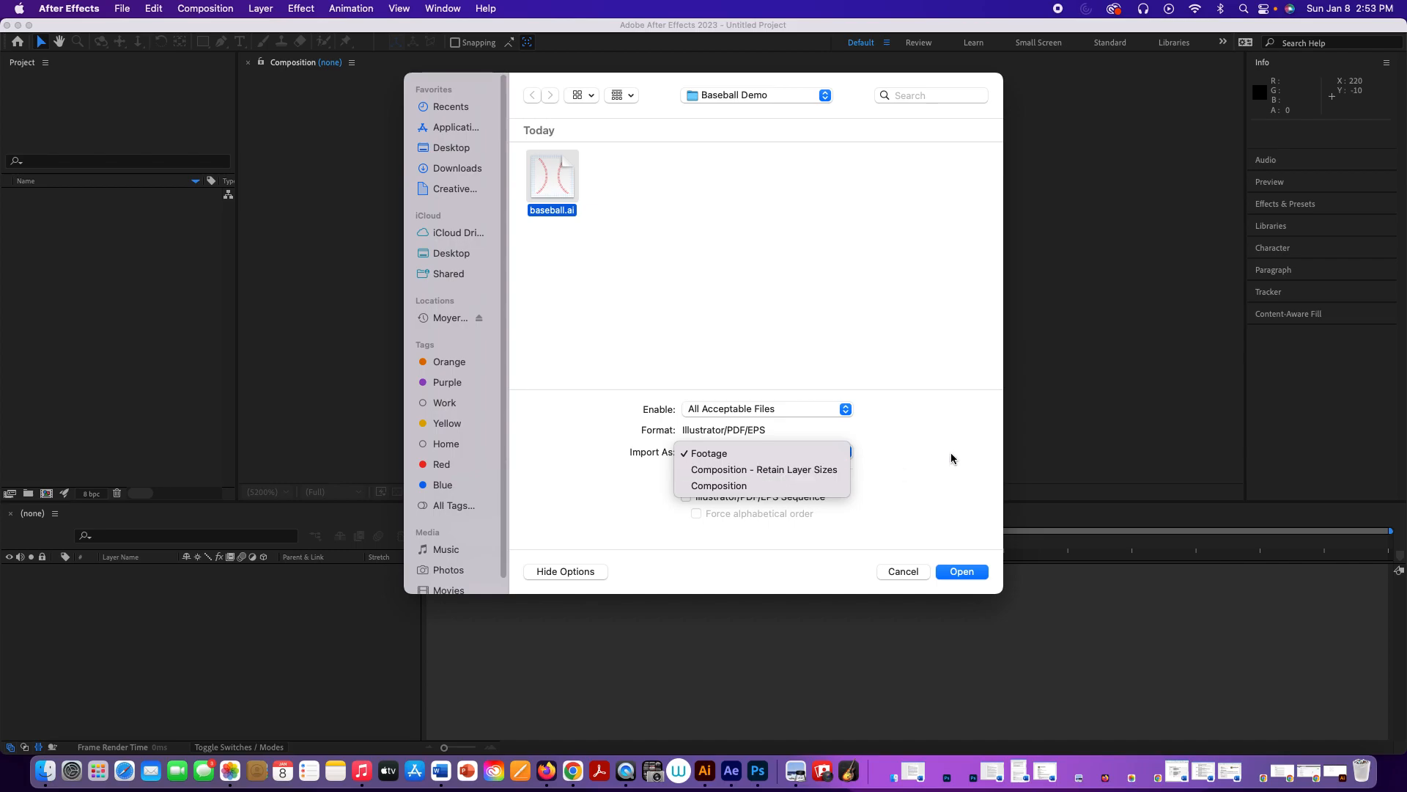
pyautogui.click(784, 453)
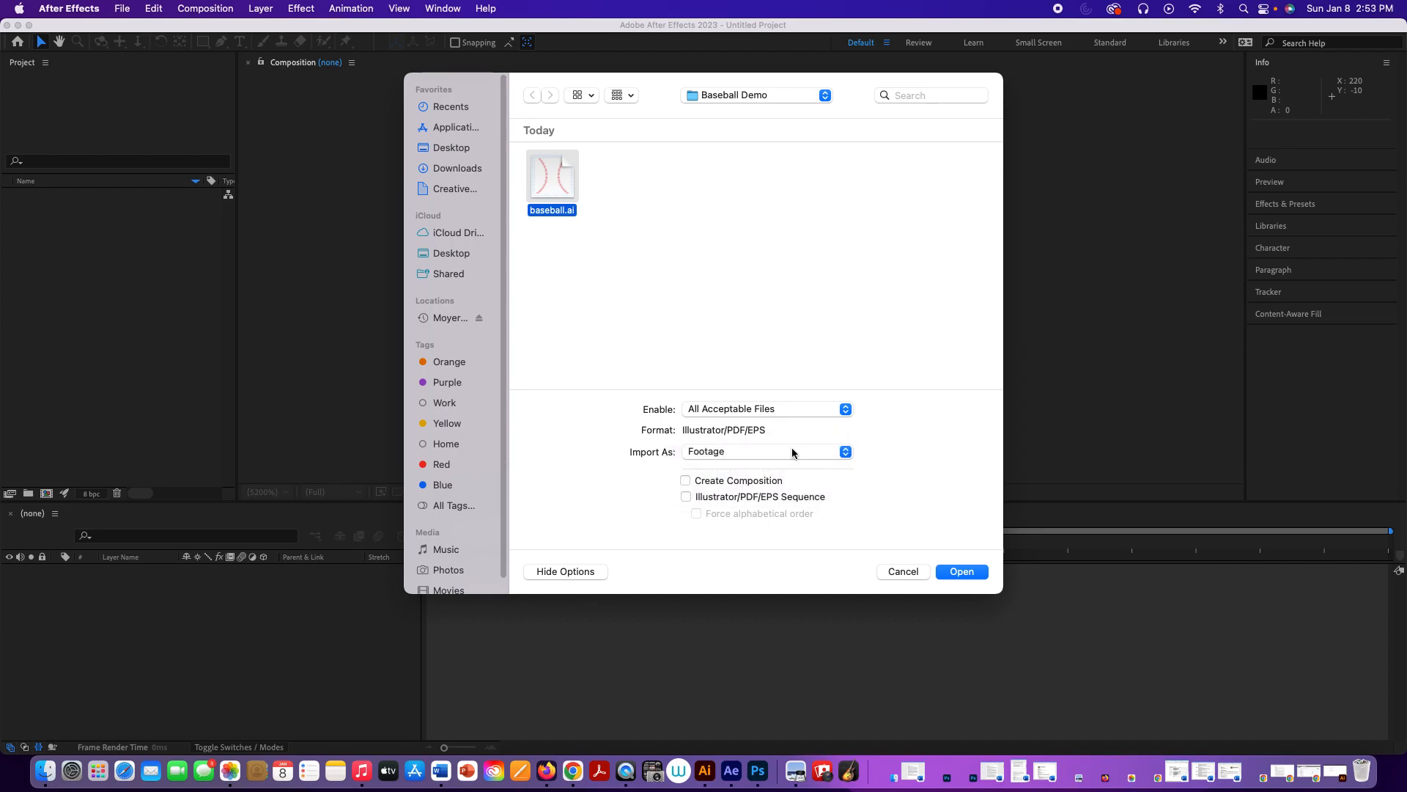
pyautogui.click(743, 458)
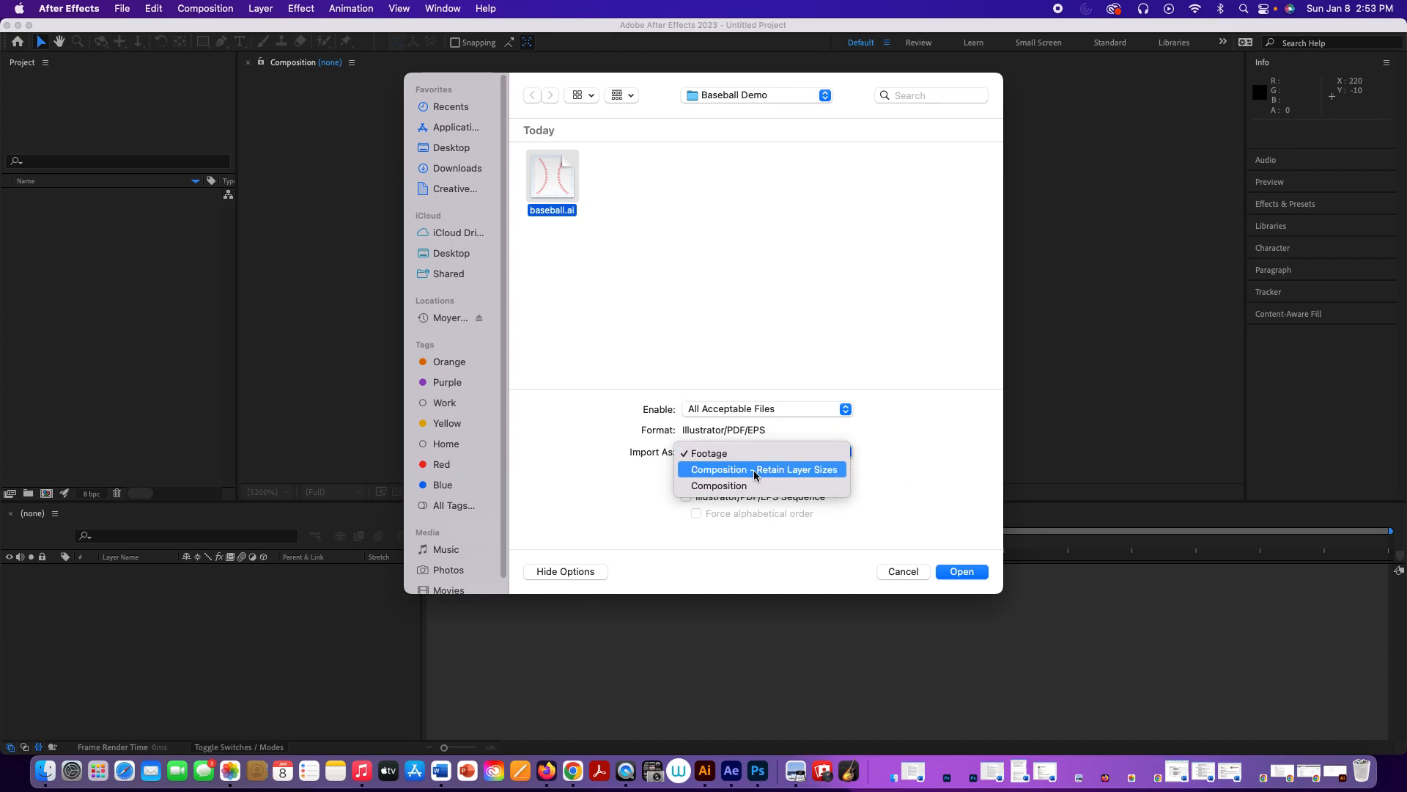
pyautogui.click(753, 469)
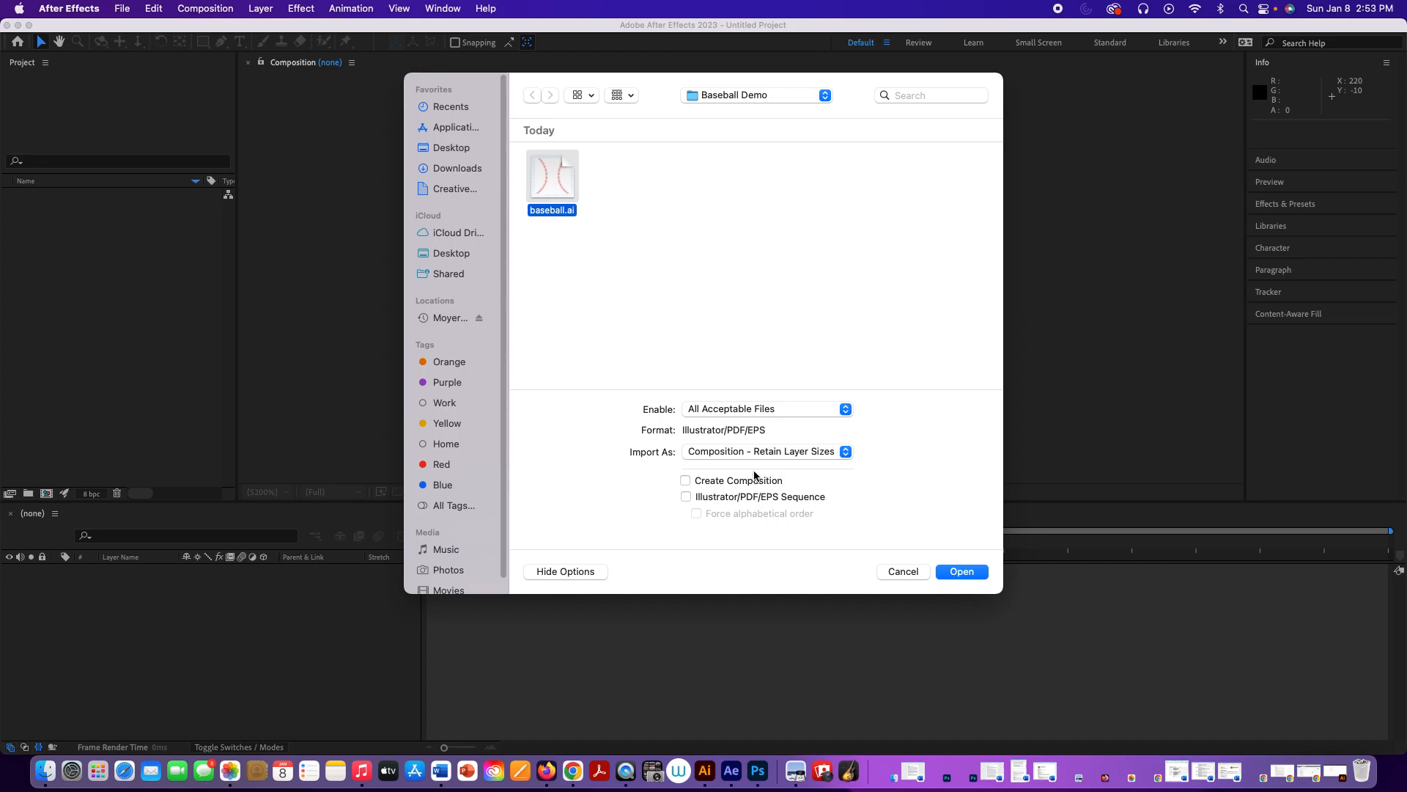
pyautogui.click(958, 573)
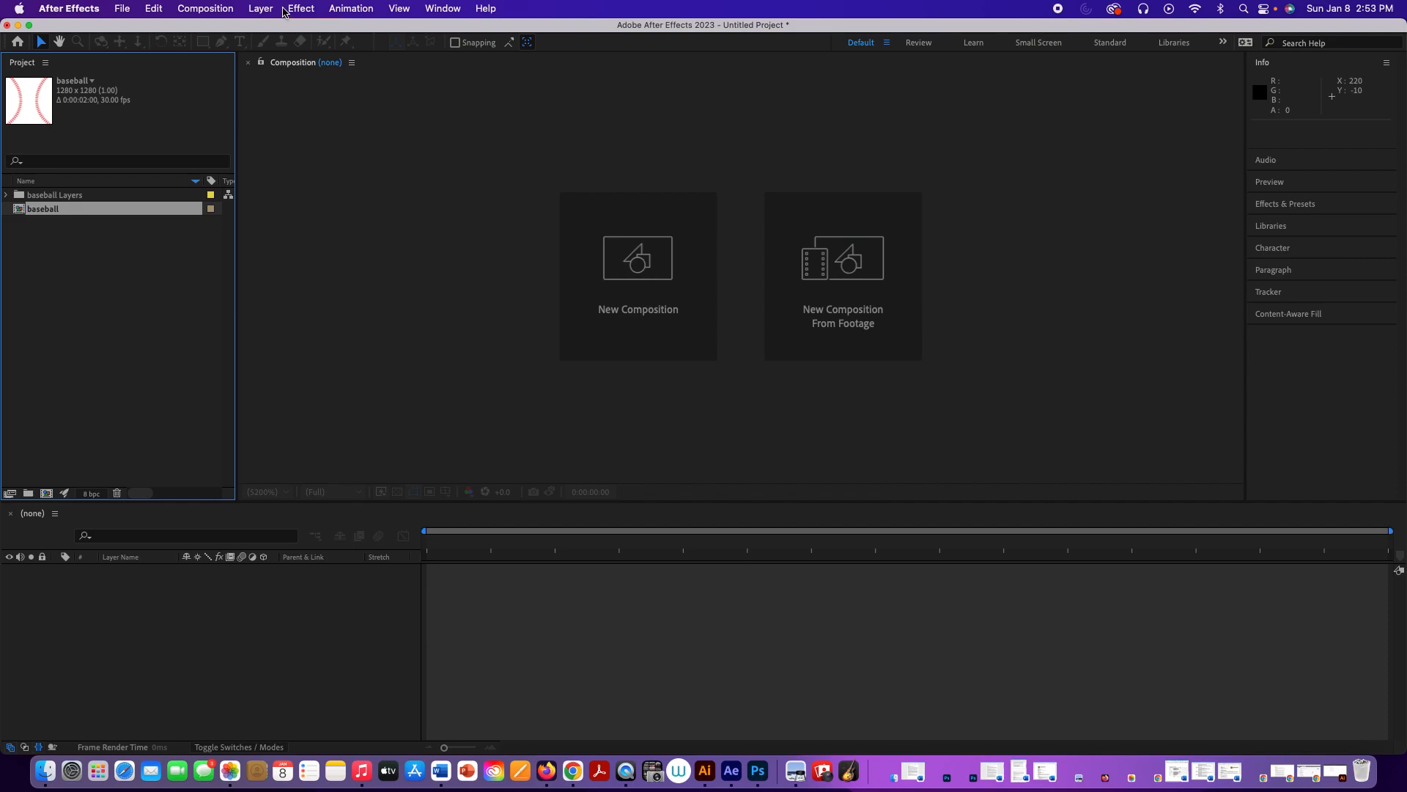
# Step: Review and accept the baseball composition's settings, and open the composition in the timeline
pyautogui.click(204, 8)
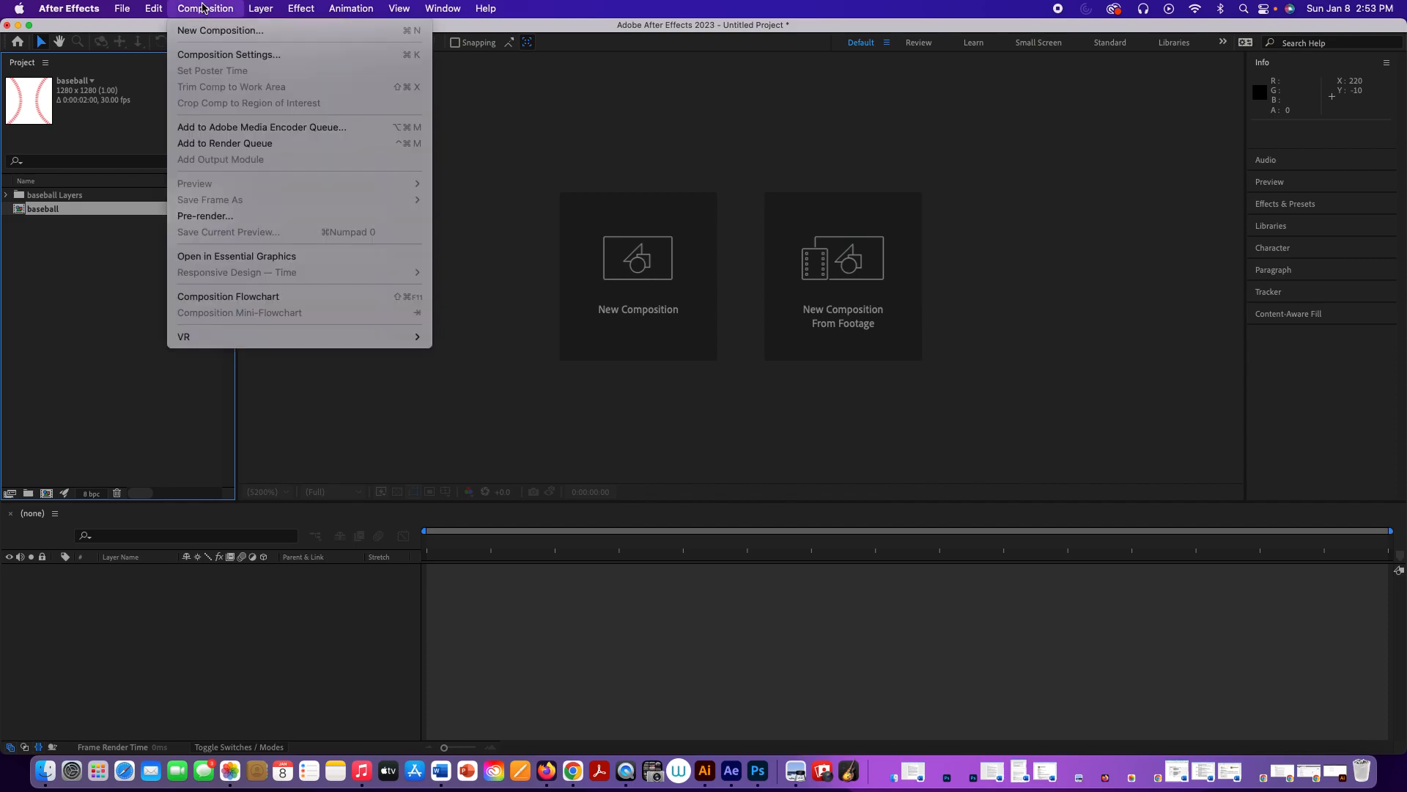
pyautogui.click(222, 58)
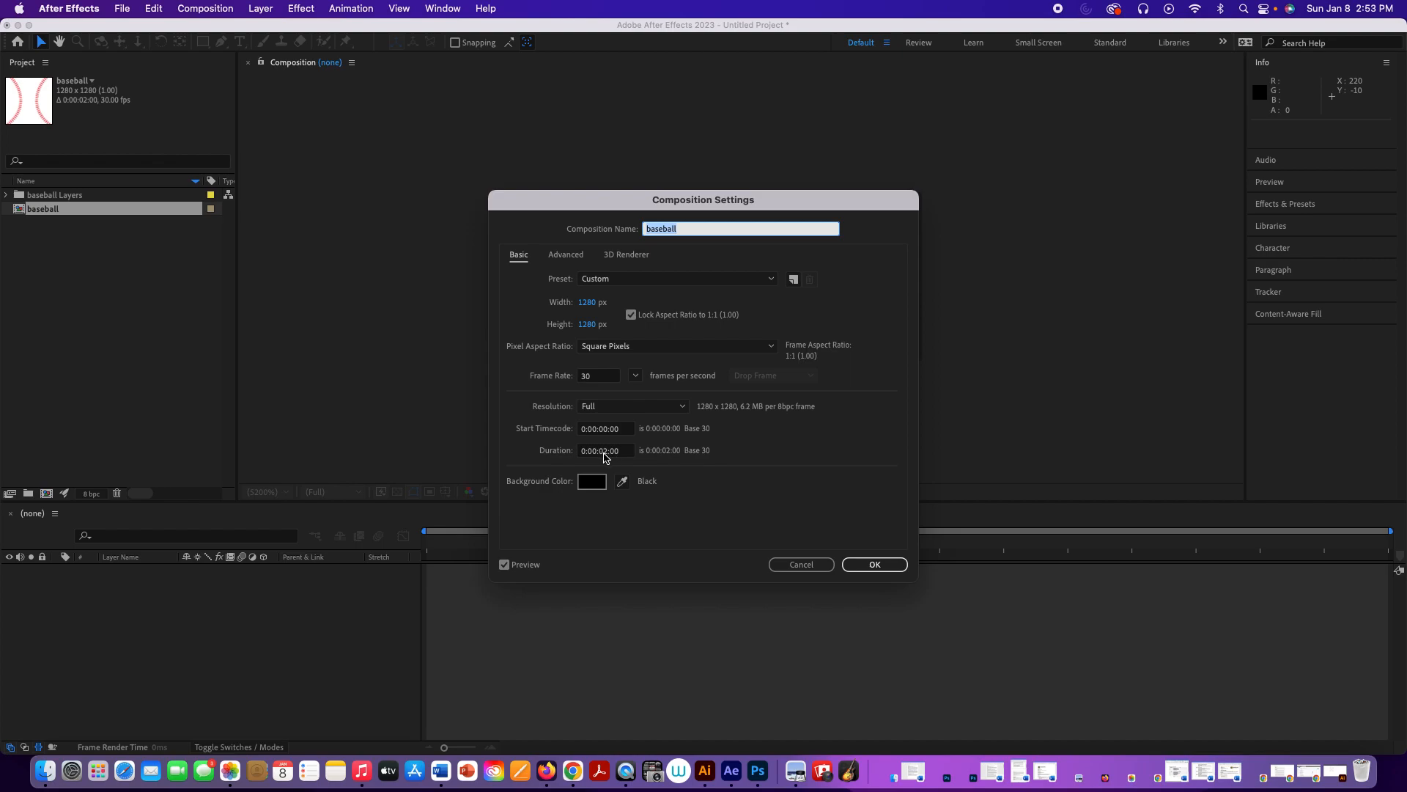
pyautogui.click(876, 565)
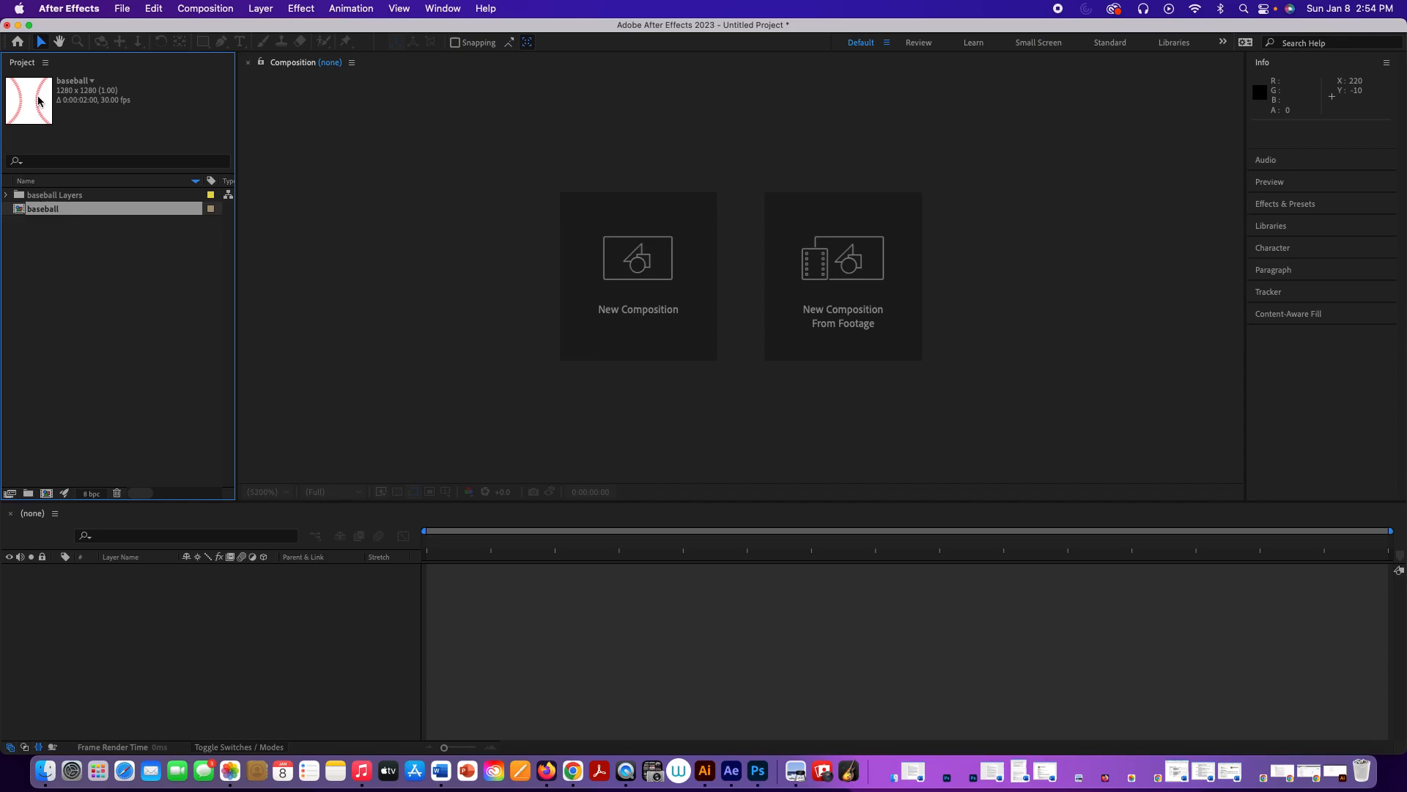
pyautogui.doubleClick(38, 101)
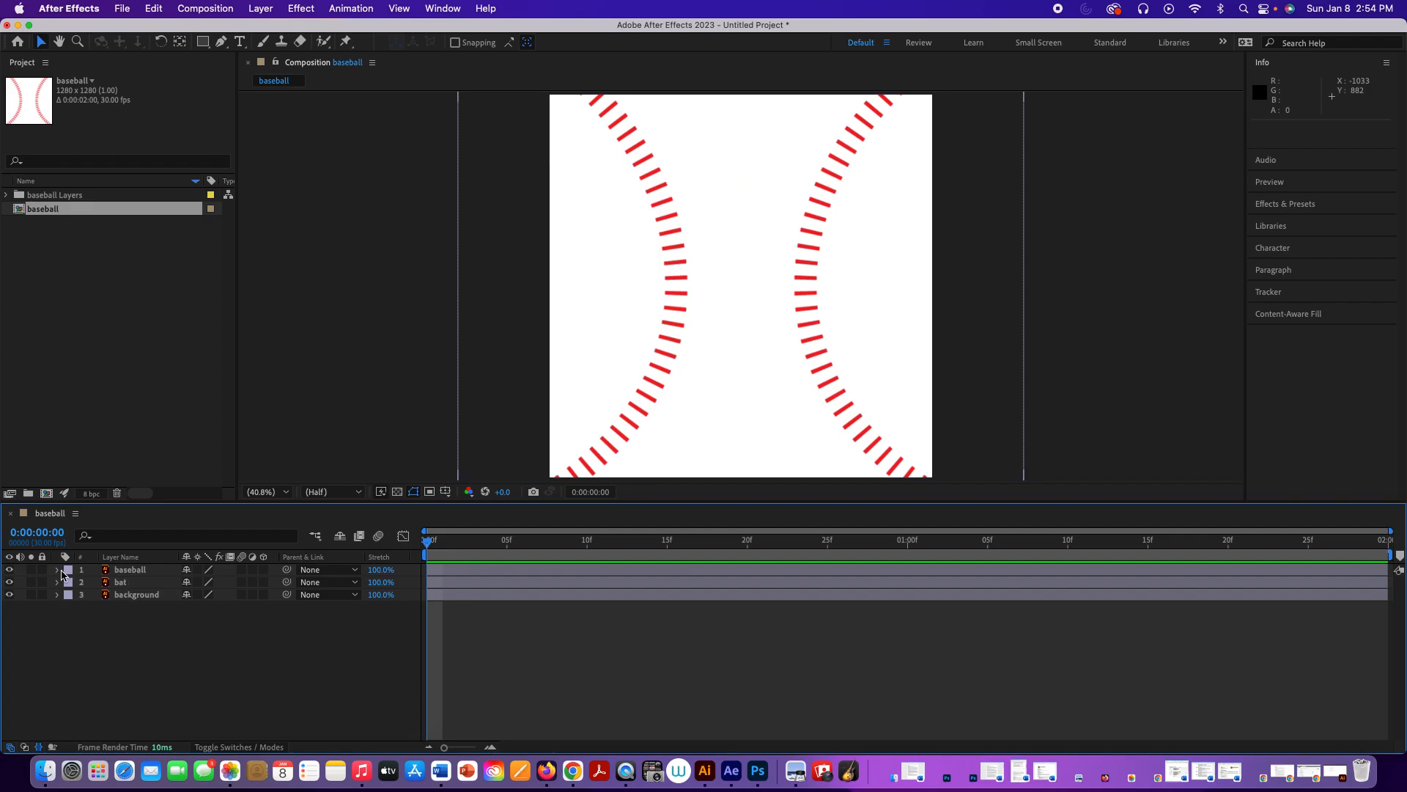
# Step: Toggle the visibility of the baseball and bat layers to inspect what each one contains
pyautogui.click(10, 569)
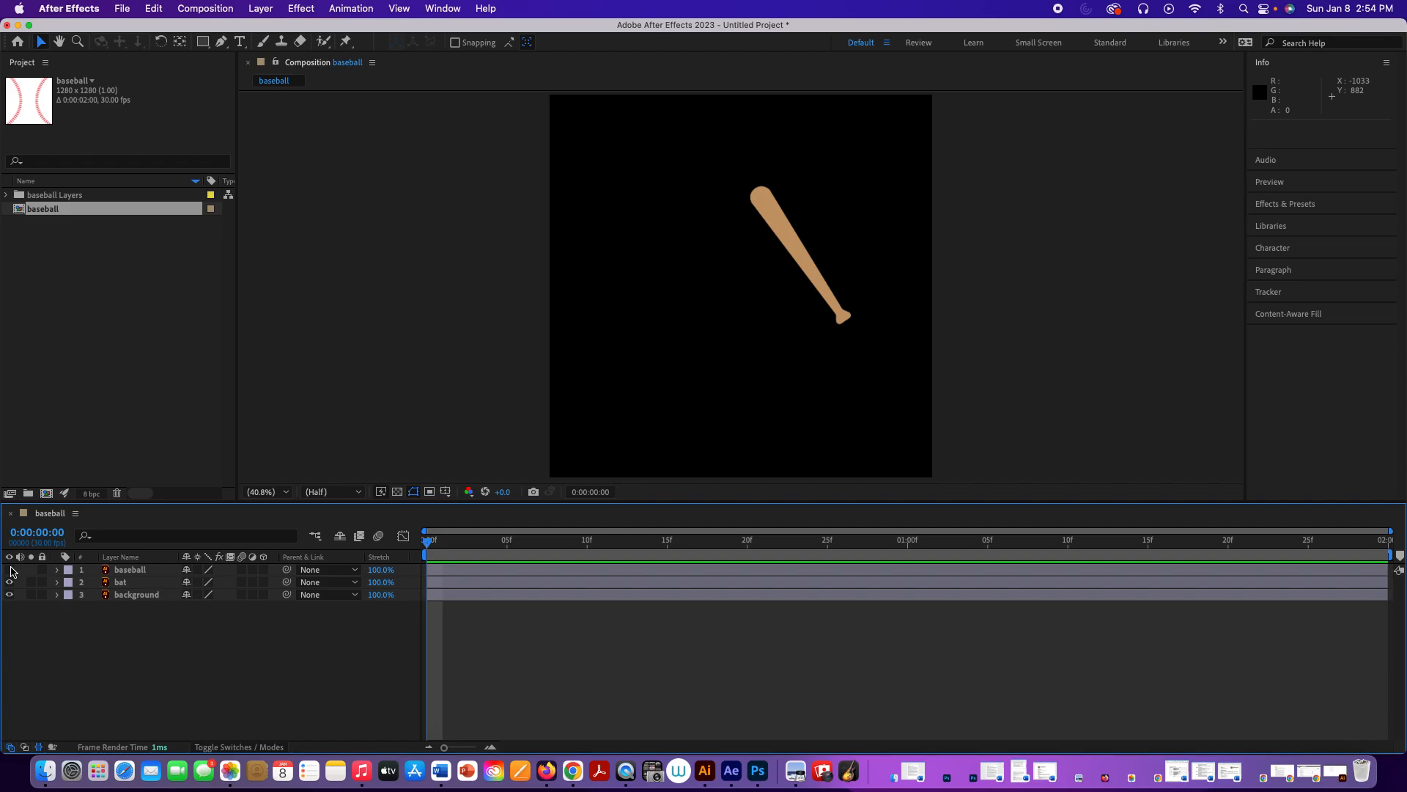
pyautogui.click(9, 582)
pyautogui.click(9, 582)
pyautogui.click(9, 570)
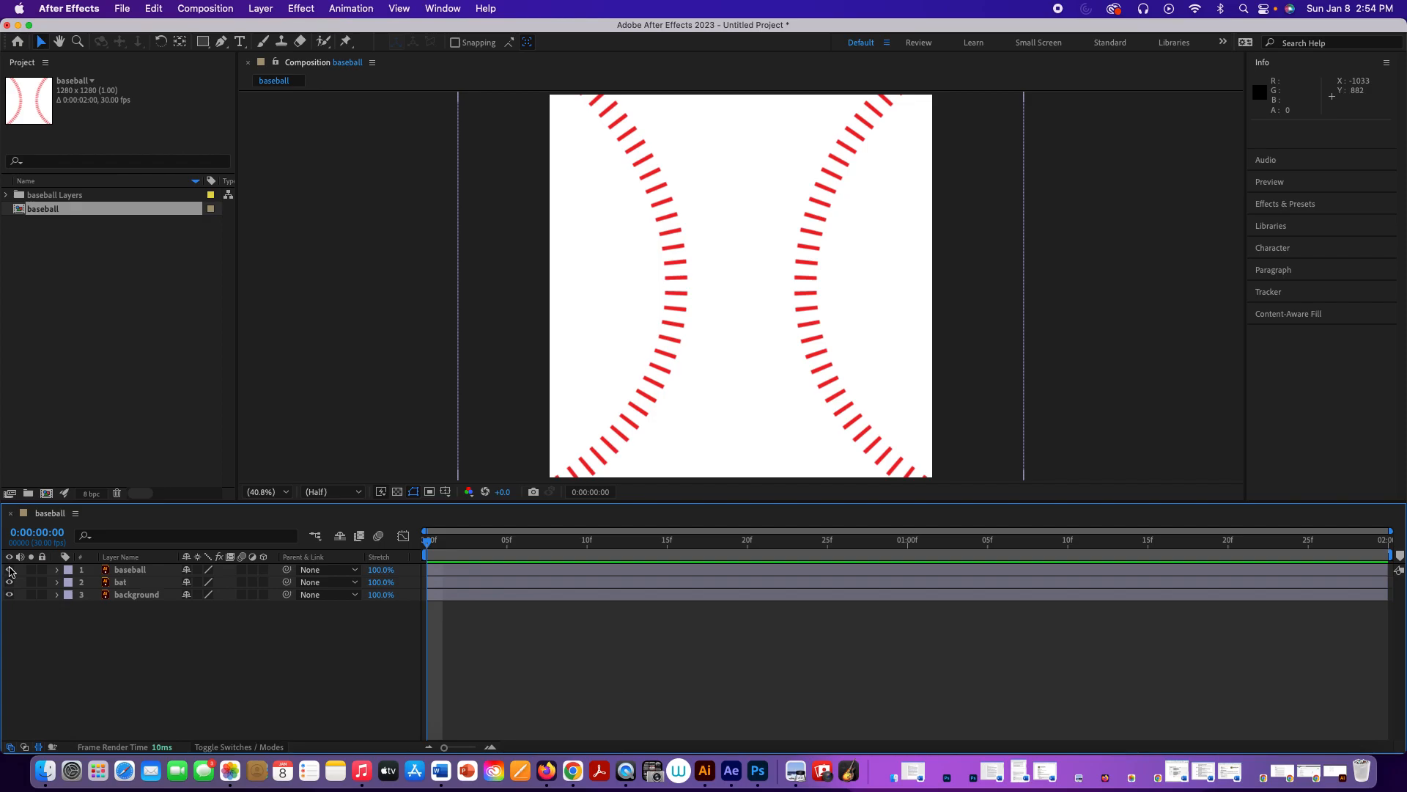
pyautogui.click(9, 570)
pyautogui.click(10, 569)
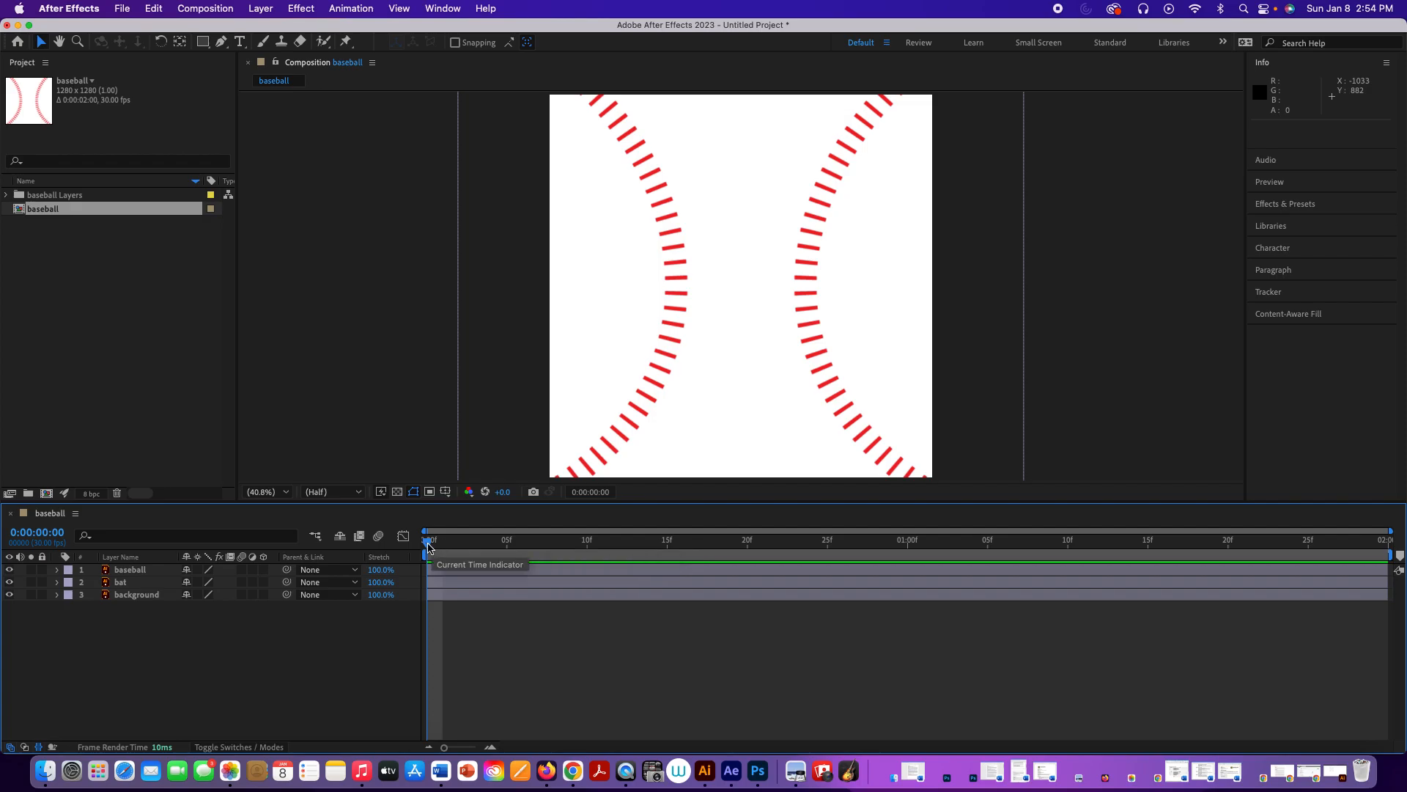
# Step: At 0:00:01:00, scale the baseball layer down to 2% and set a Scale keyframe there
pyautogui.moveTo(428, 546); pyautogui.dragTo(908, 539)
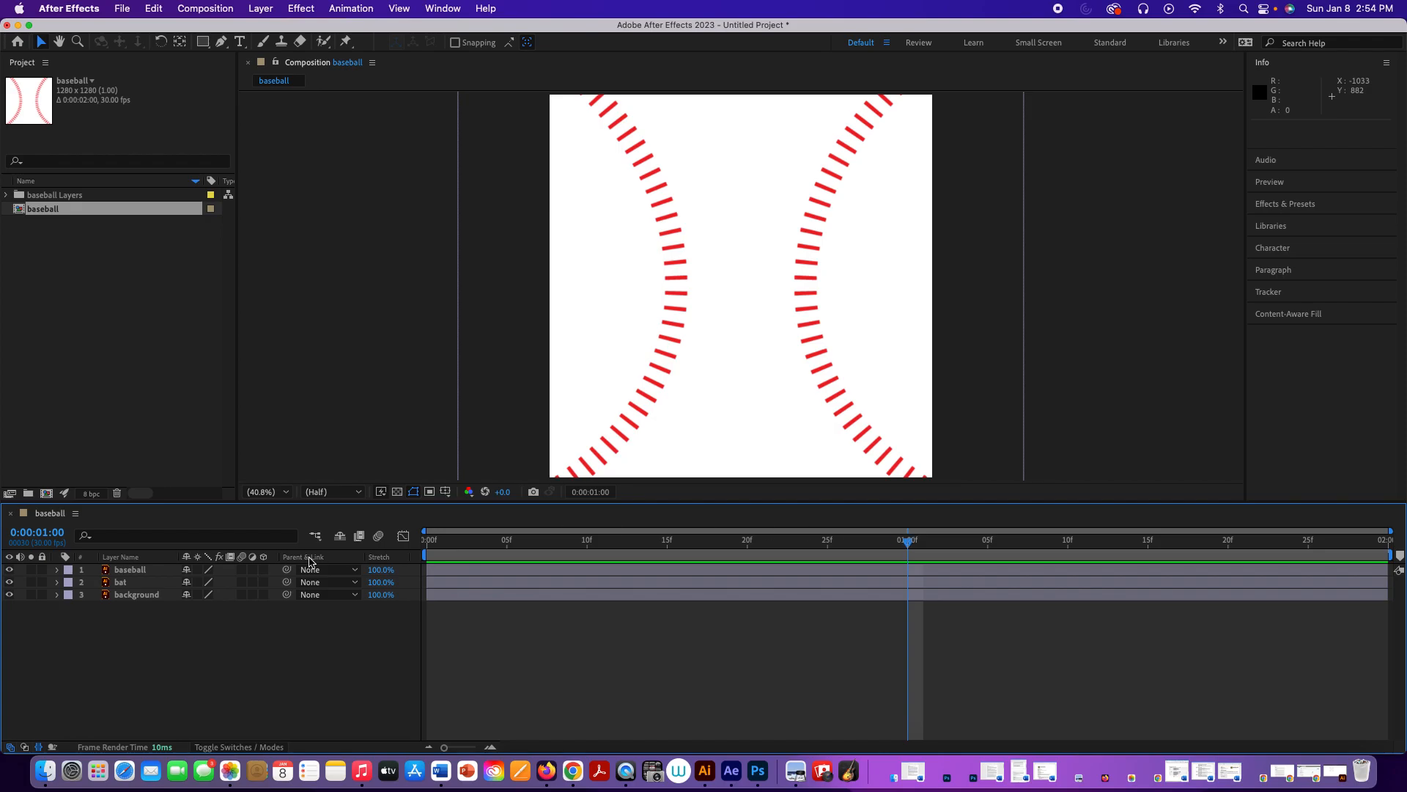
pyautogui.click(139, 573)
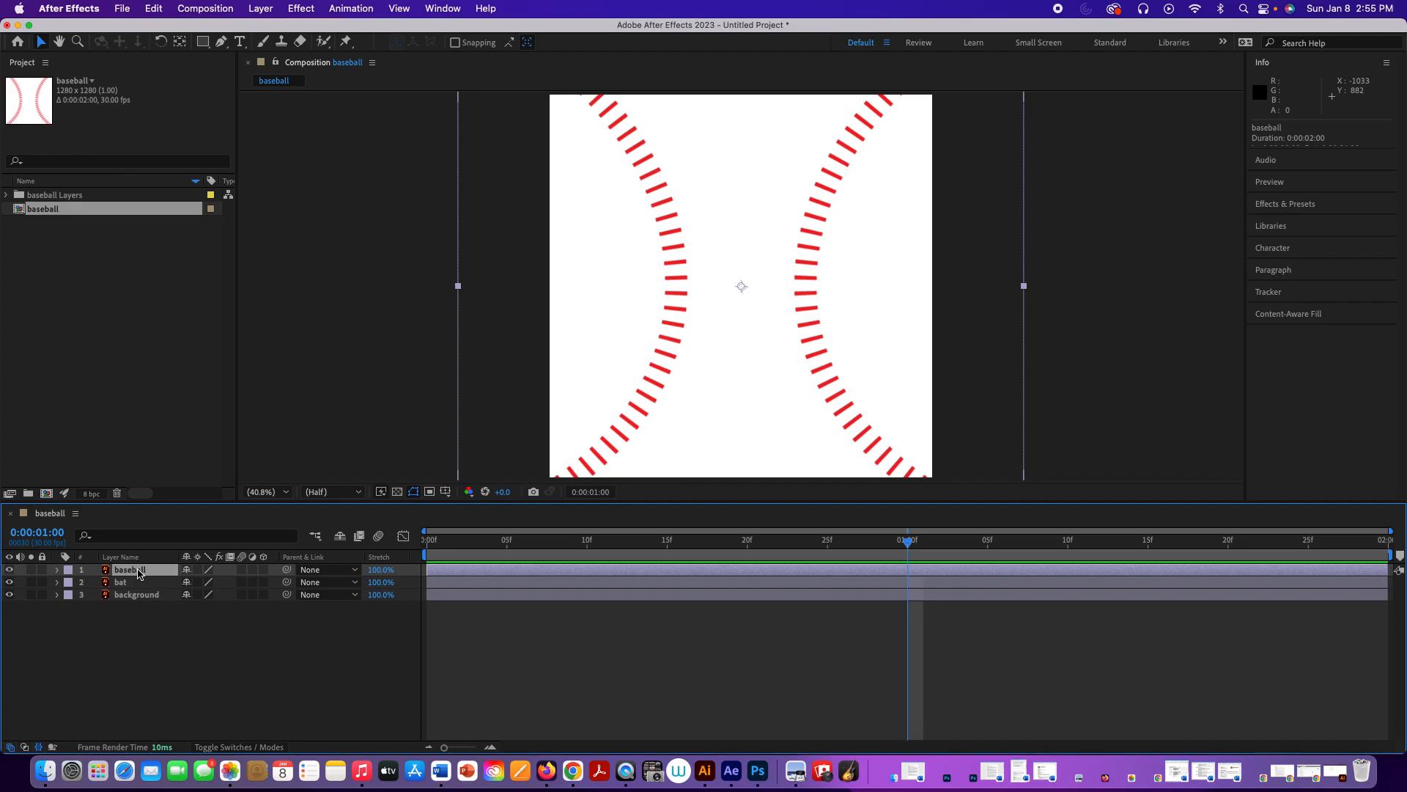
pyautogui.press('s')
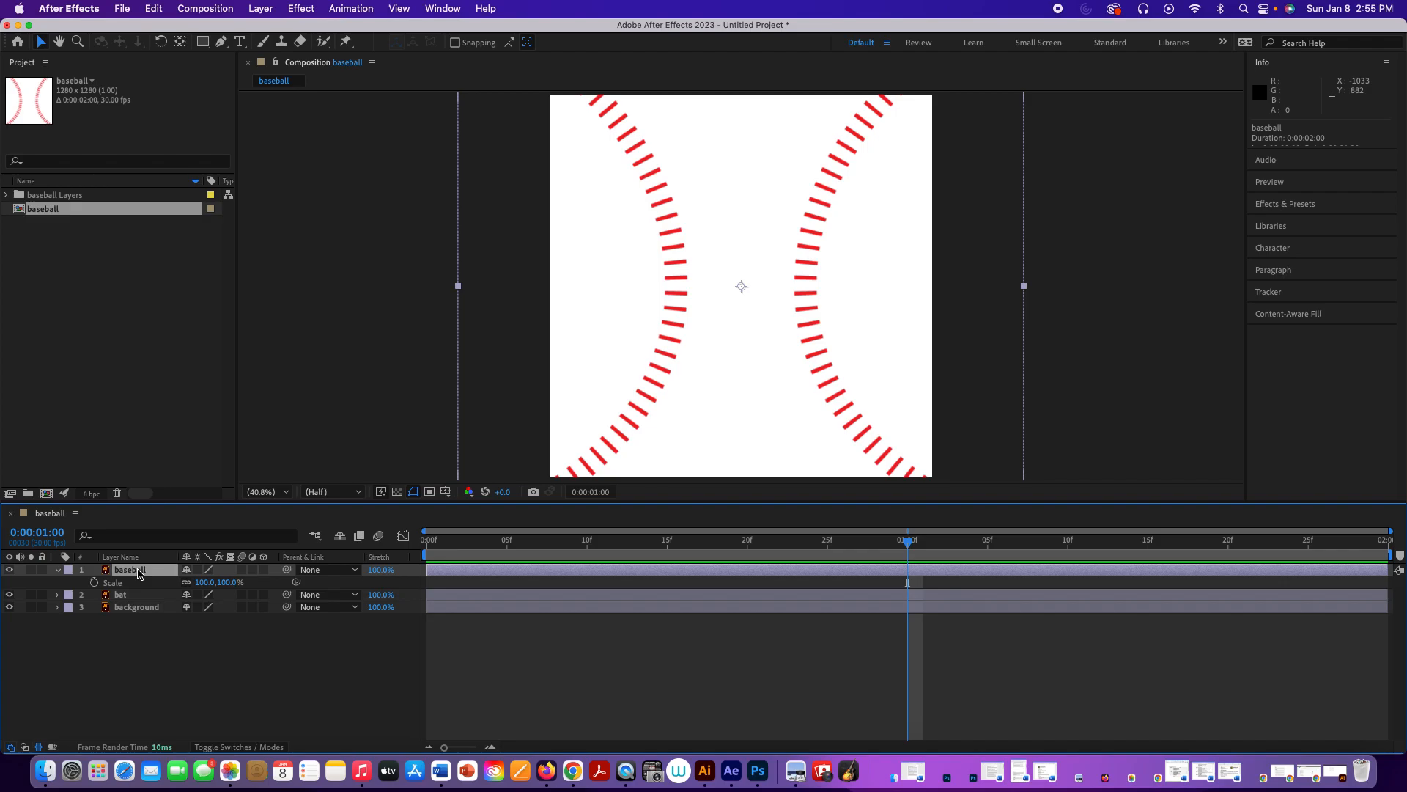
pyautogui.click(139, 571)
pyautogui.moveTo(227, 589); pyautogui.dragTo(156, 590)
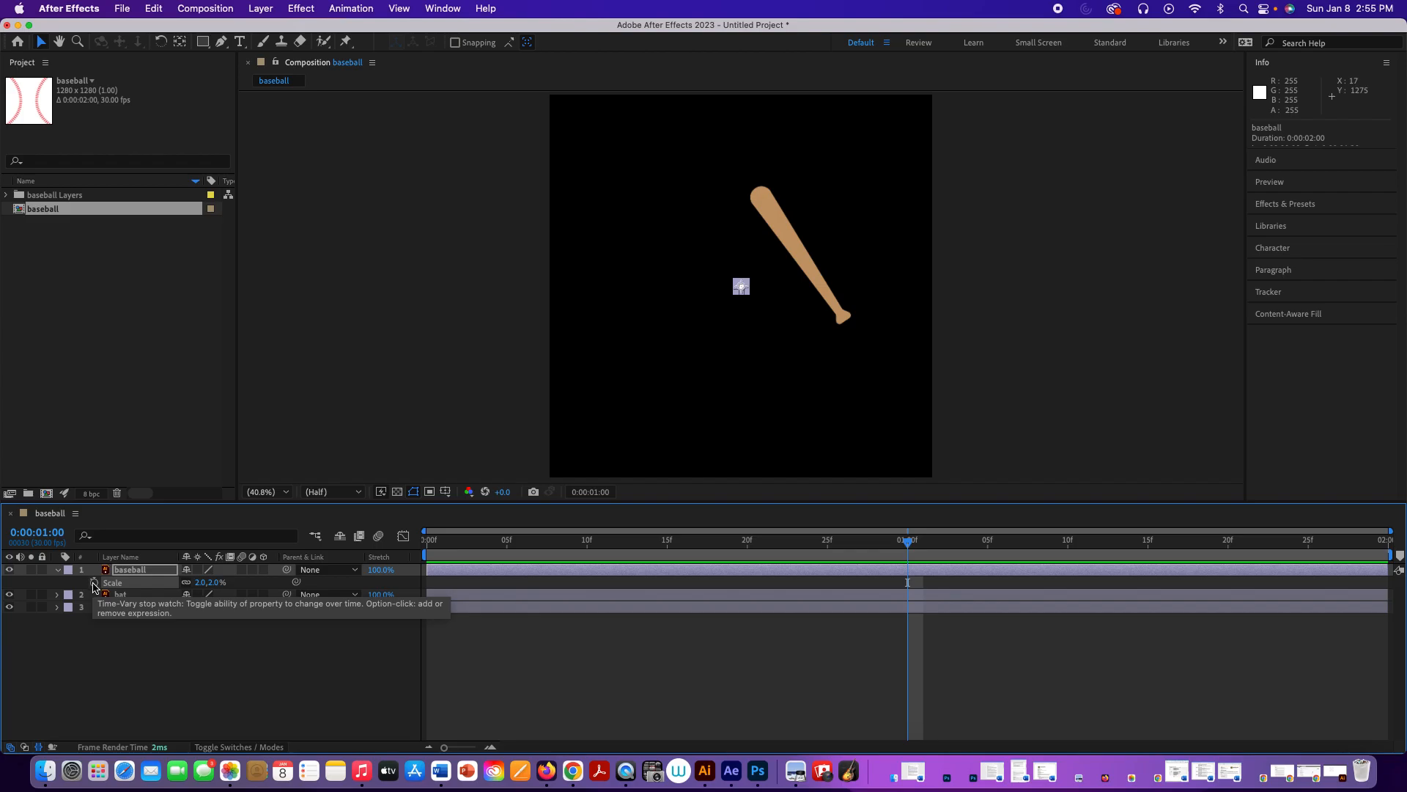
pyautogui.click(94, 583)
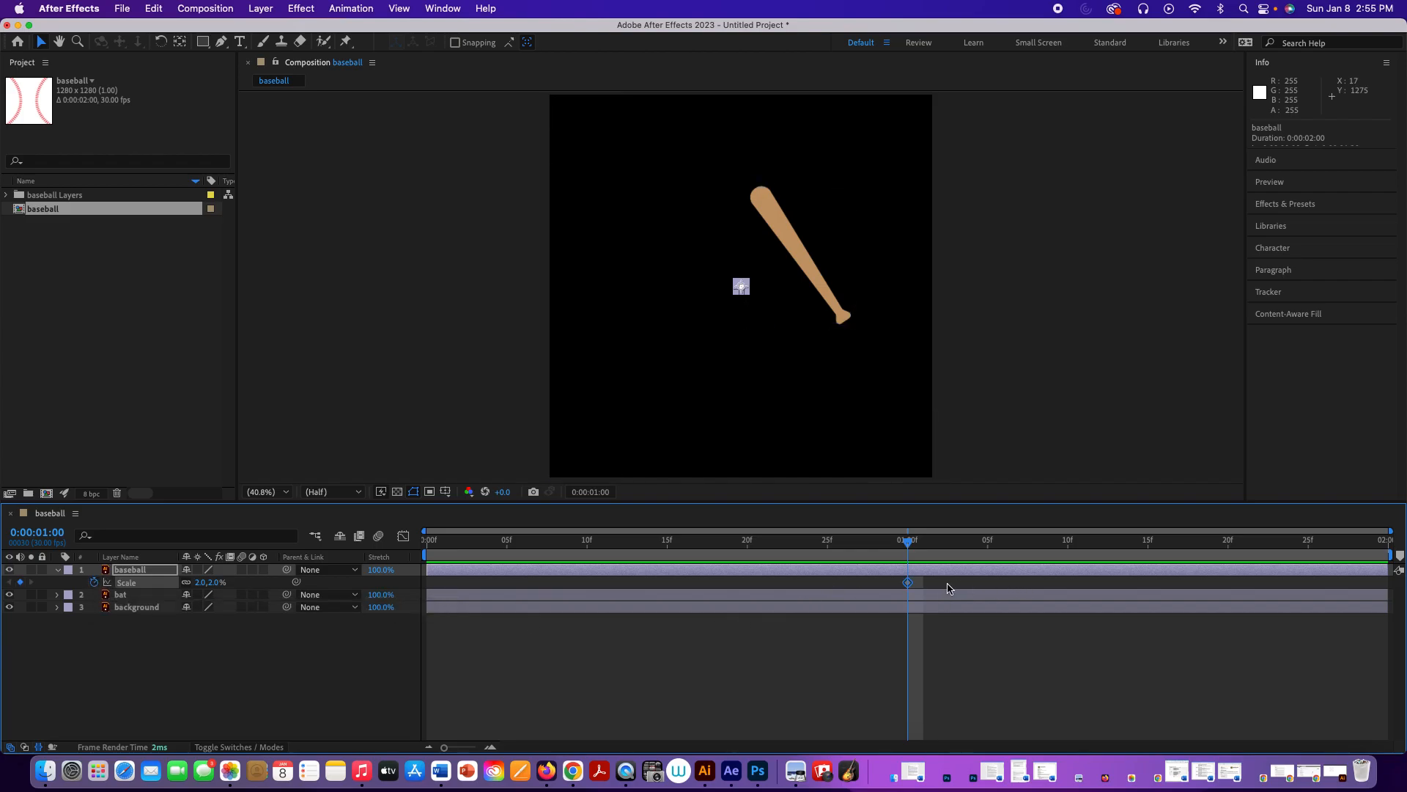
pyautogui.moveTo(894, 546); pyautogui.dragTo(910, 635)
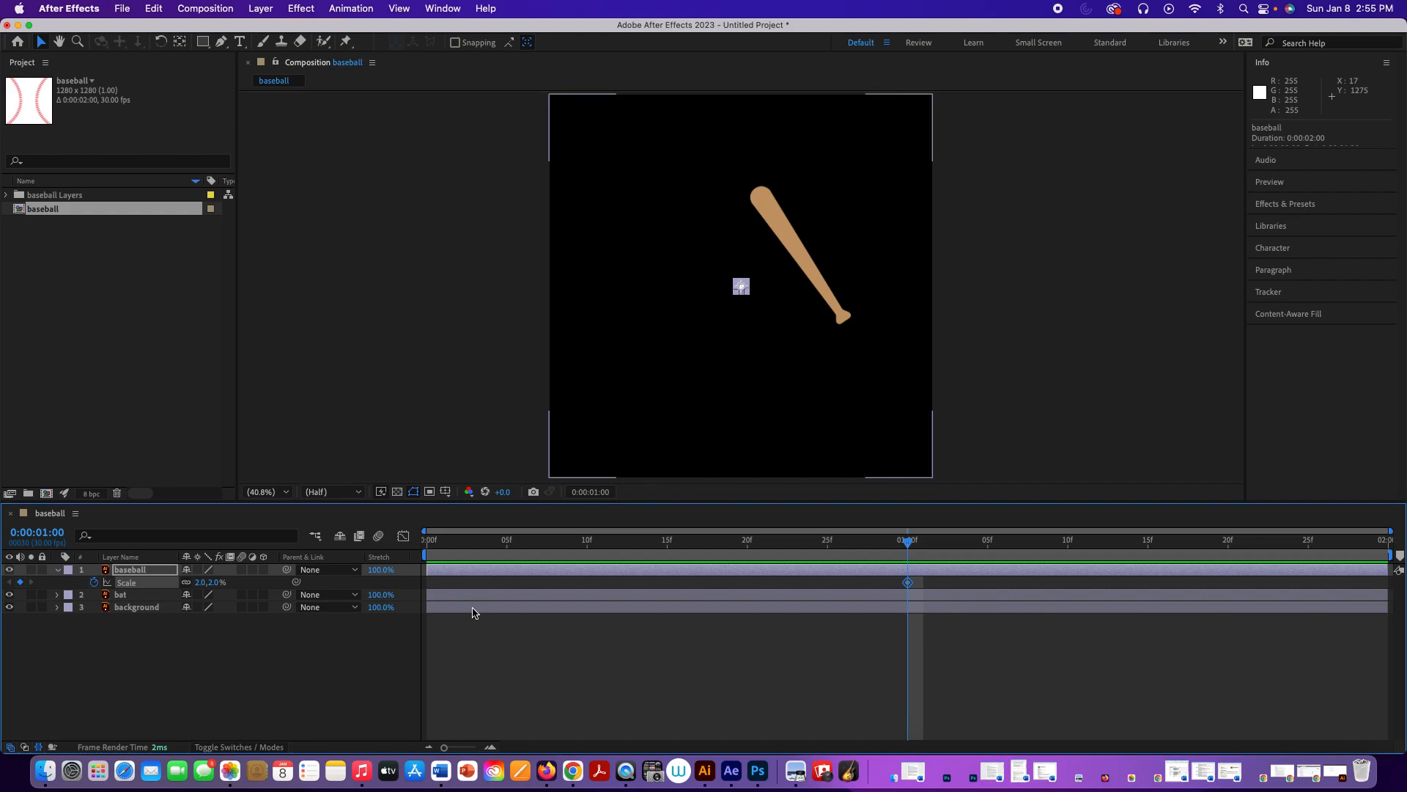
# Step: Reveal the baseball layer's Position alongside Scale and set a Position keyframe at 0:00:01:00
pyautogui.click(133, 571)
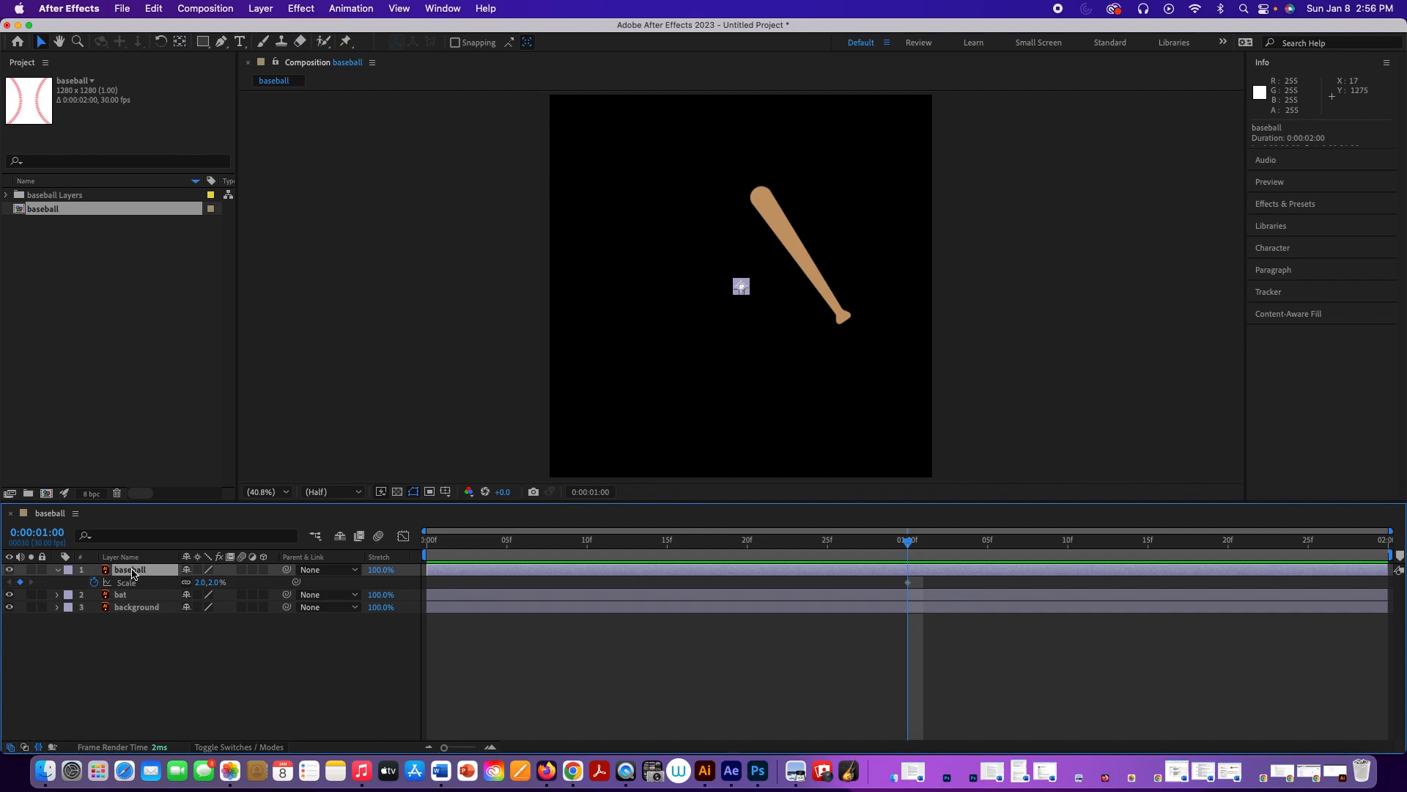
pyautogui.hotkey('shift', 'p')
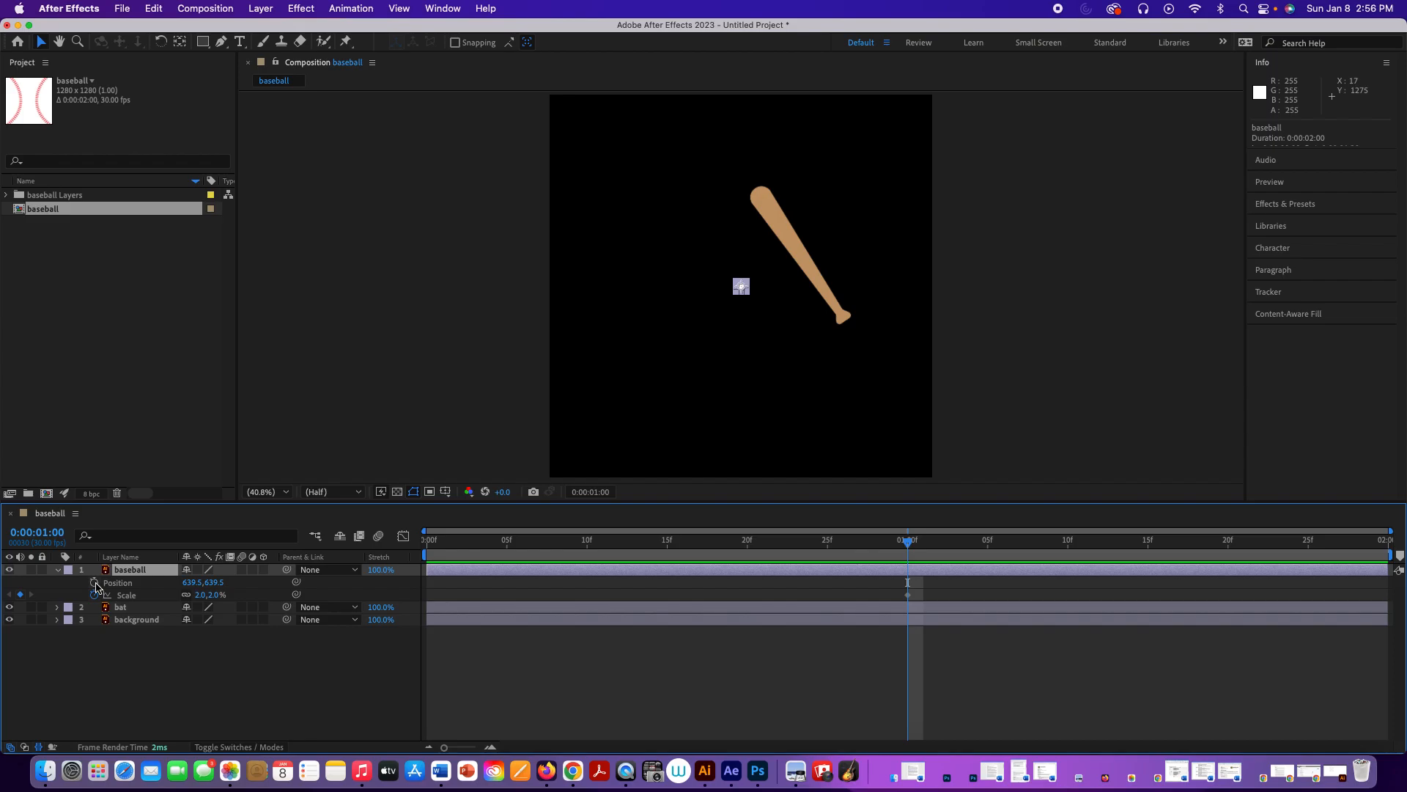
pyautogui.click(94, 582)
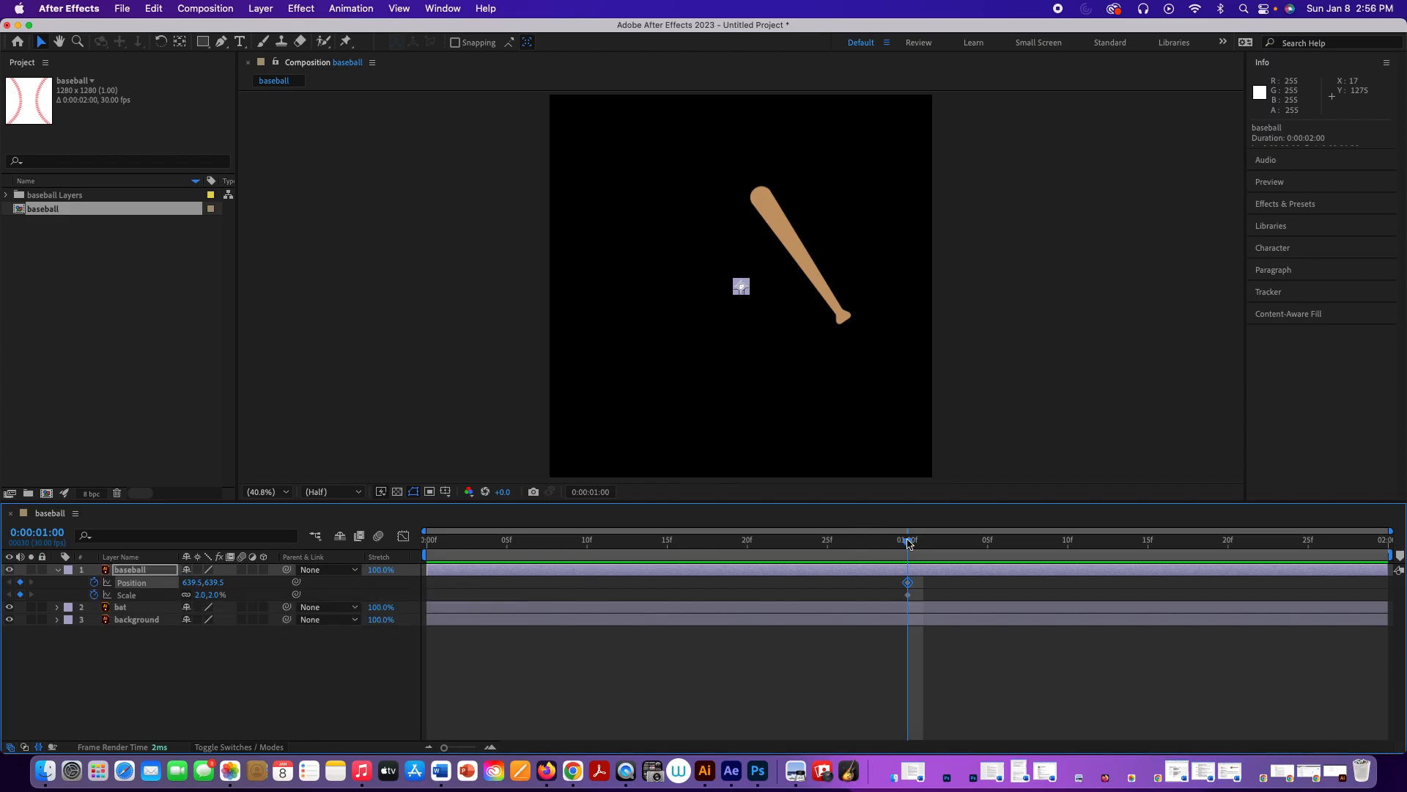
# Step: At 0:00:00:00, move the baseball diagonally off the canvas's upper-left corner to about -215, -208, and preview the motion
pyautogui.moveTo(909, 542); pyautogui.dragTo(412, 531)
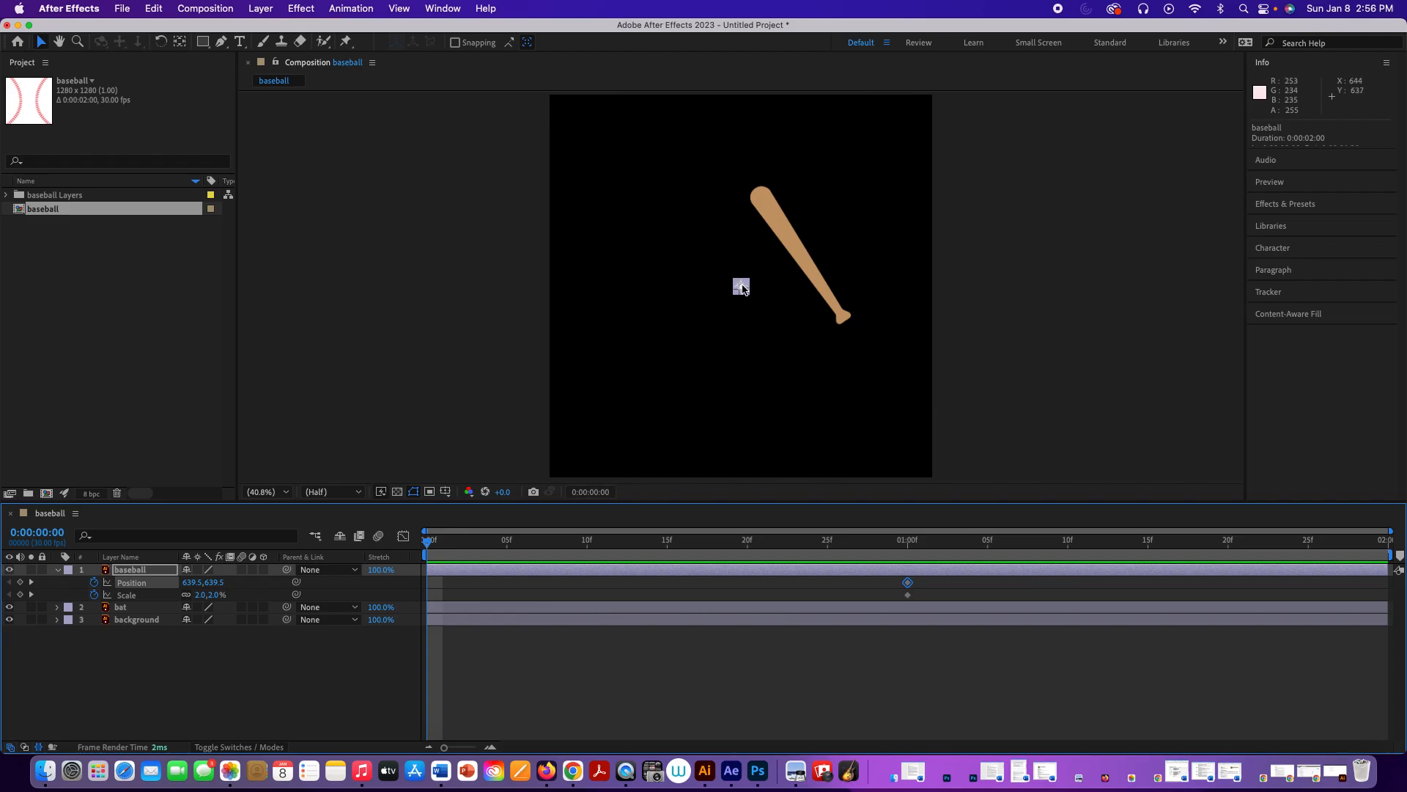
pyautogui.moveTo(742, 288); pyautogui.dragTo(505, 56)
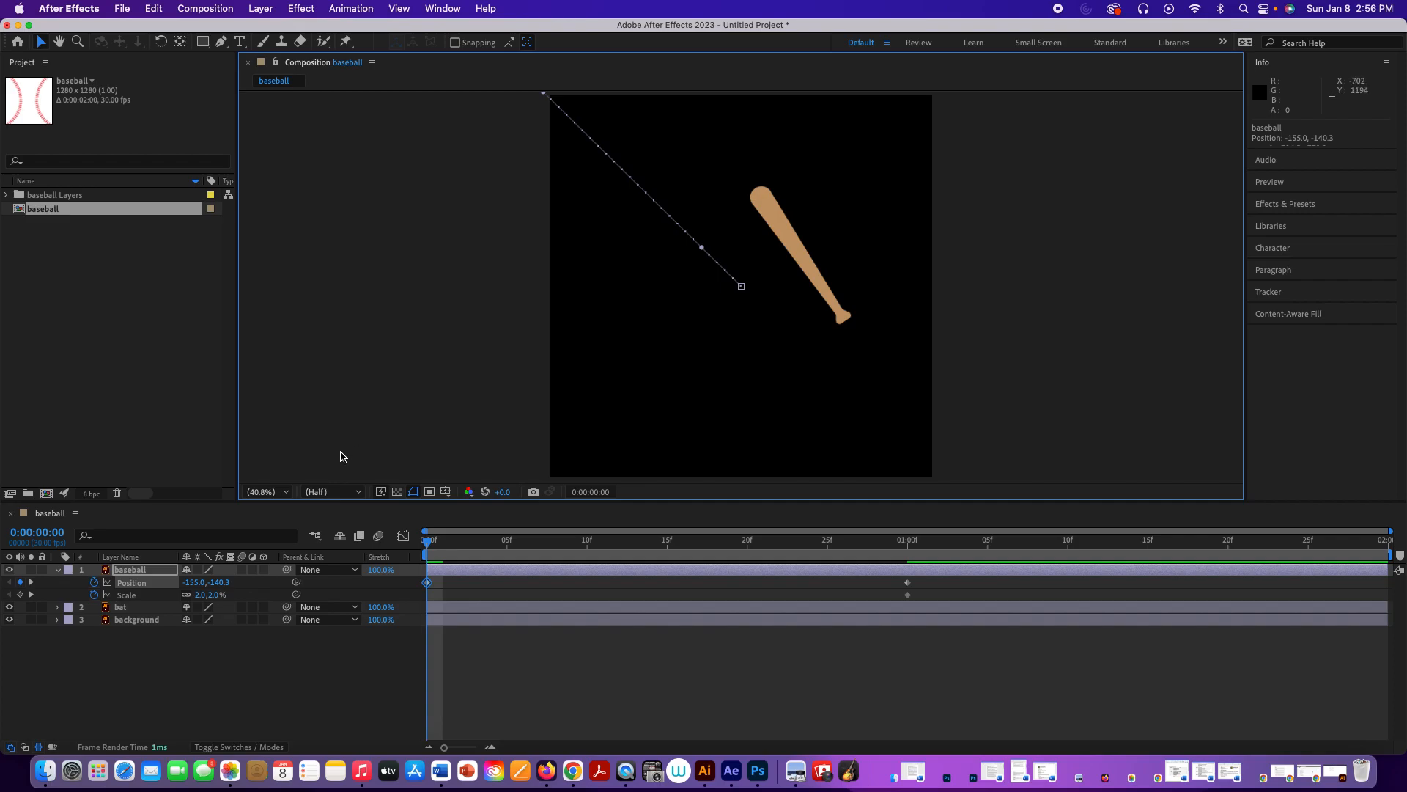
pyautogui.click(286, 493)
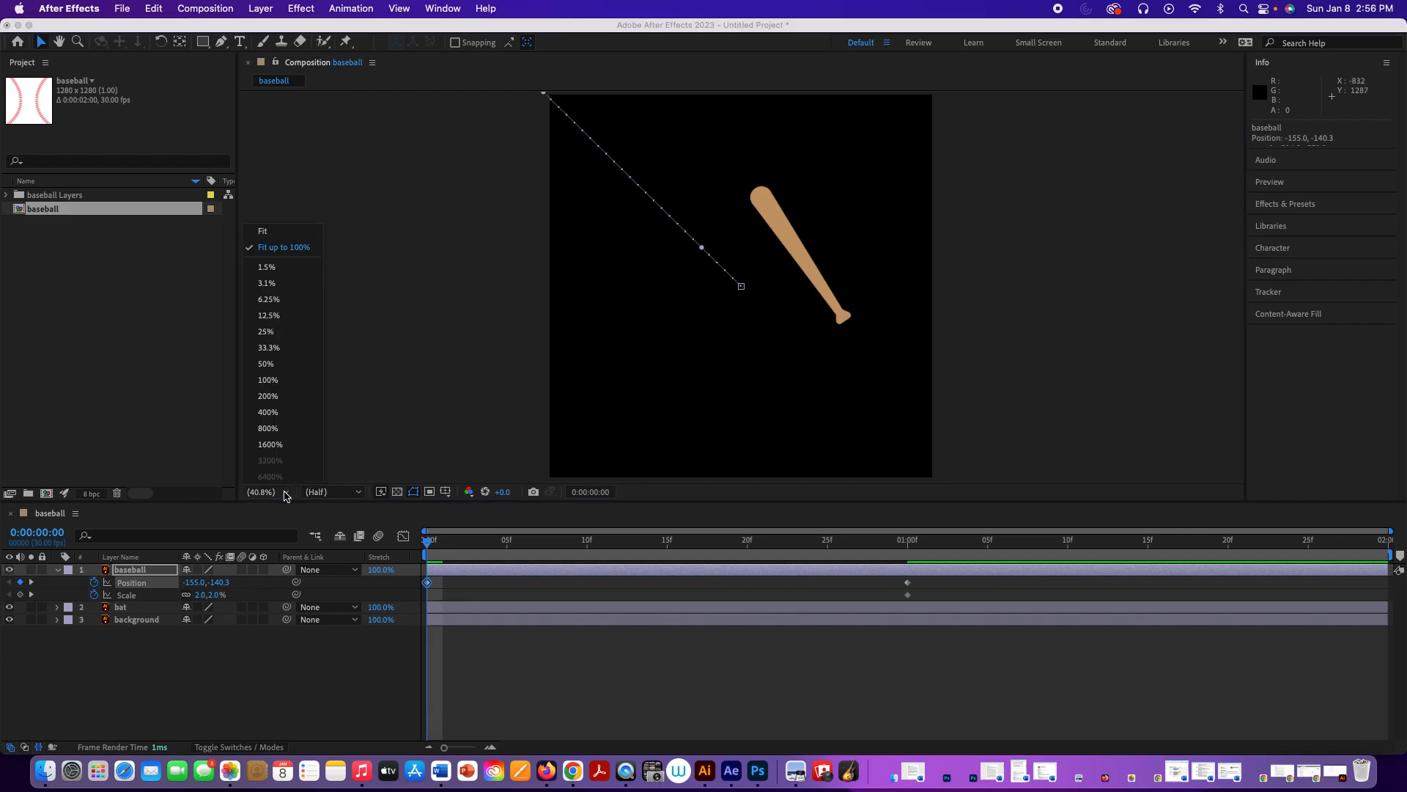
pyautogui.click(275, 331)
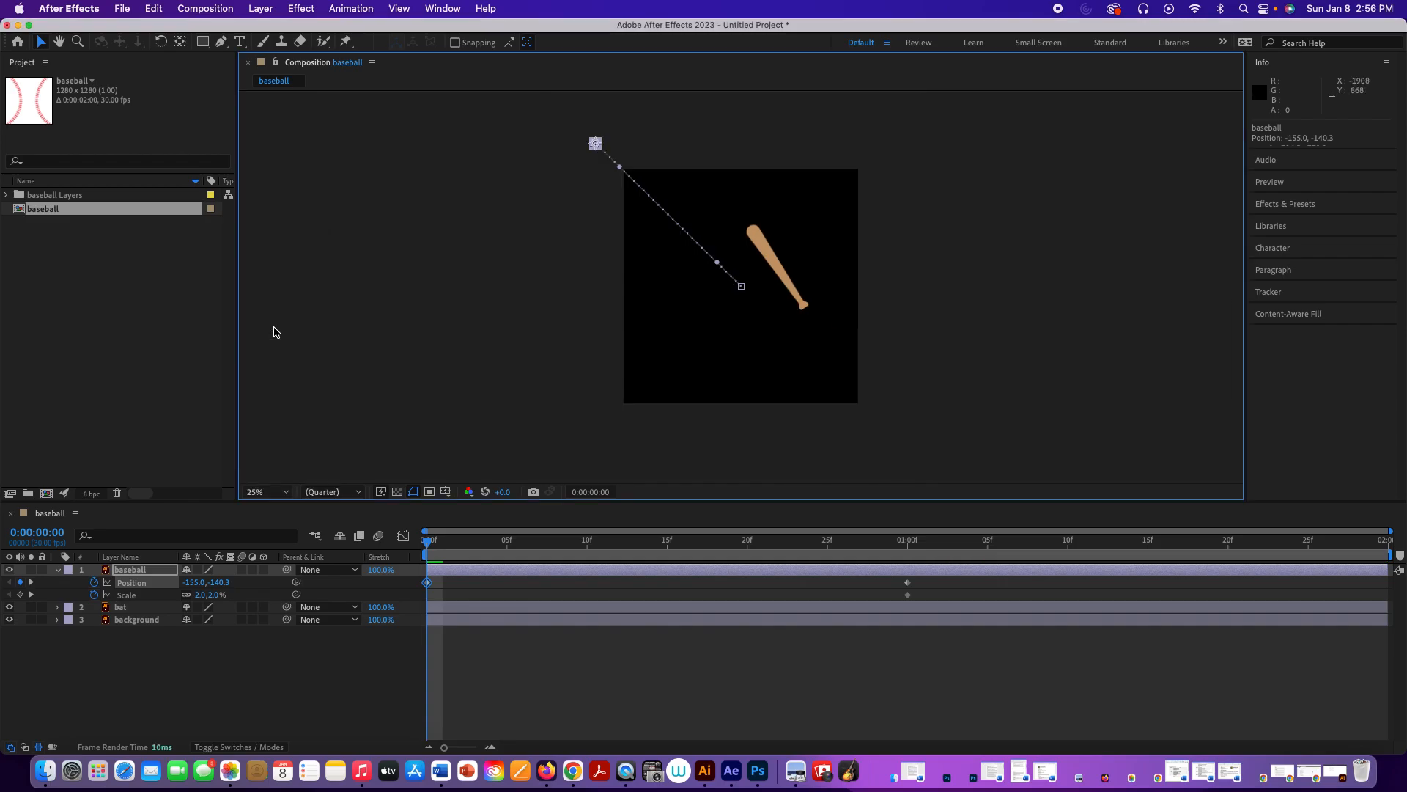
pyautogui.moveTo(599, 146); pyautogui.dragTo(587, 134)
pyautogui.press('space')
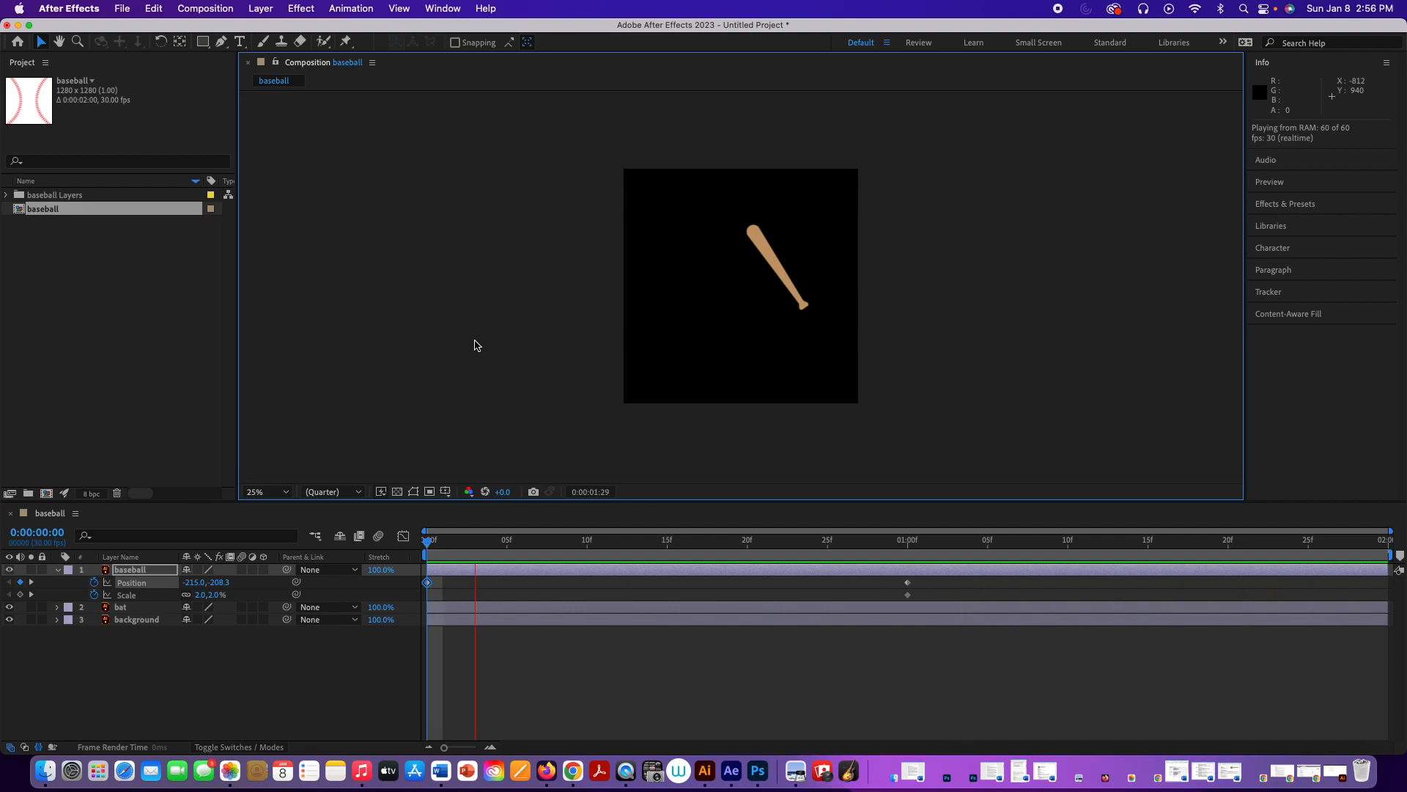
pyautogui.press('space')
# Step: At 0:00:00:00, set the baseball layer's Scale to 59% and play a preview of the animation
pyautogui.moveTo(847, 546); pyautogui.dragTo(366, 563)
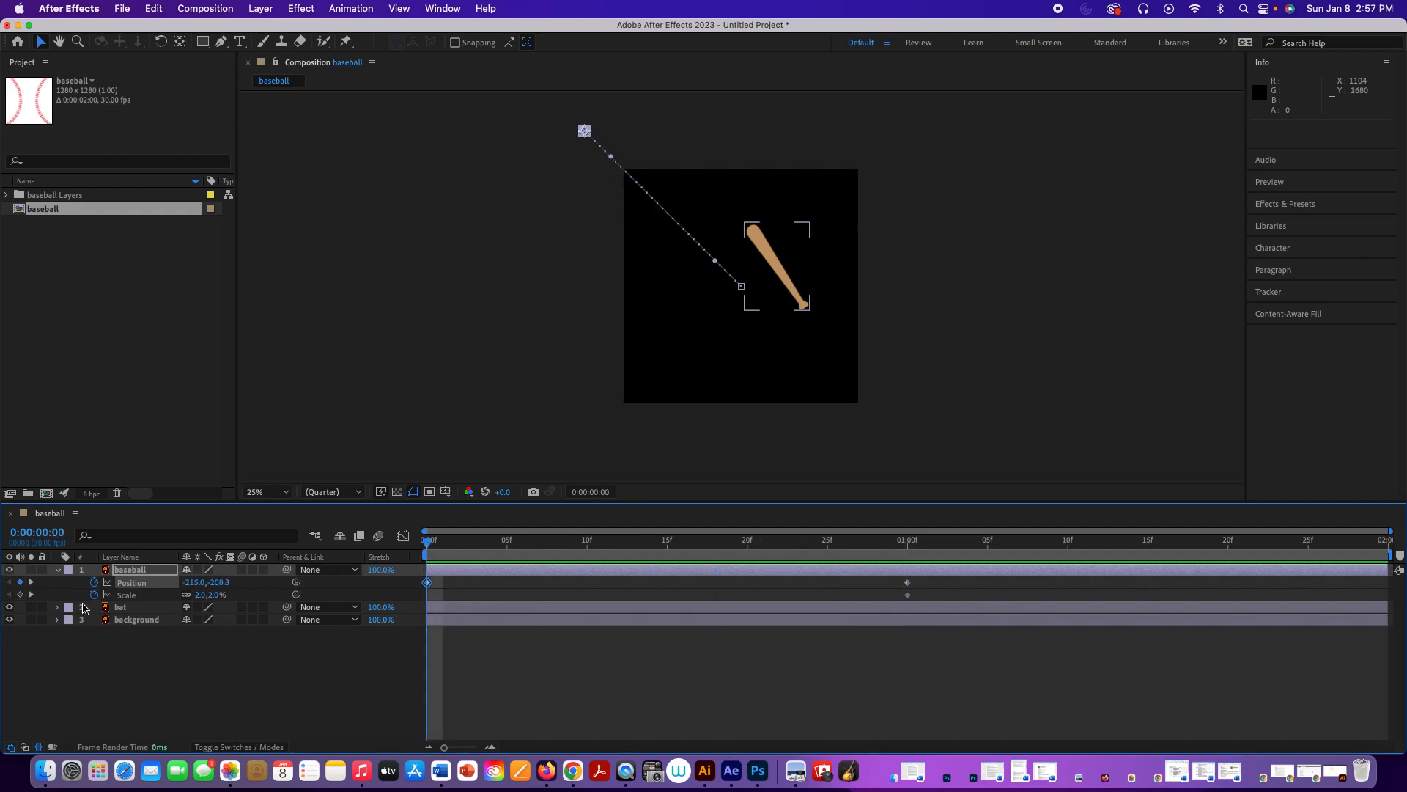
pyautogui.click(140, 596)
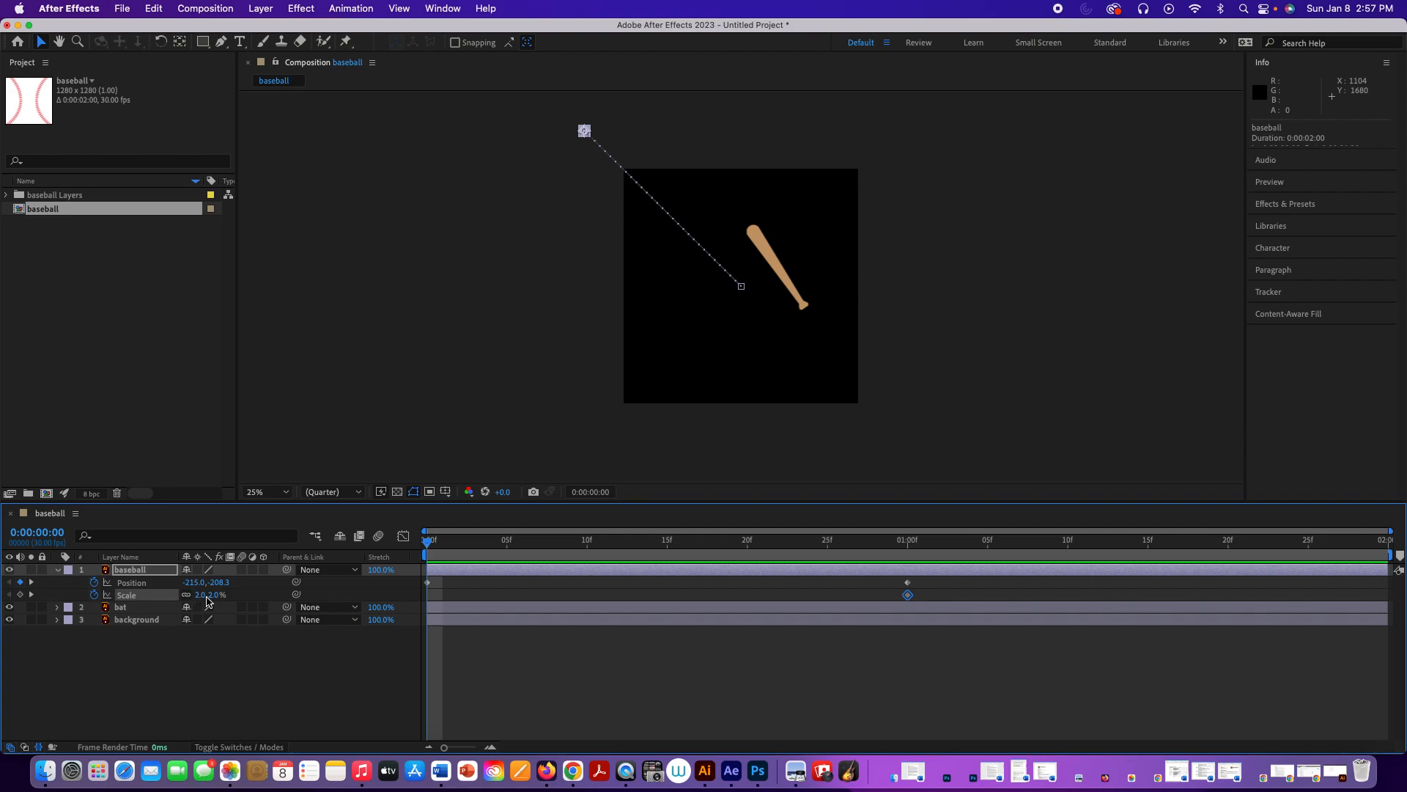
pyautogui.moveTo(209, 596); pyautogui.dragTo(244, 598)
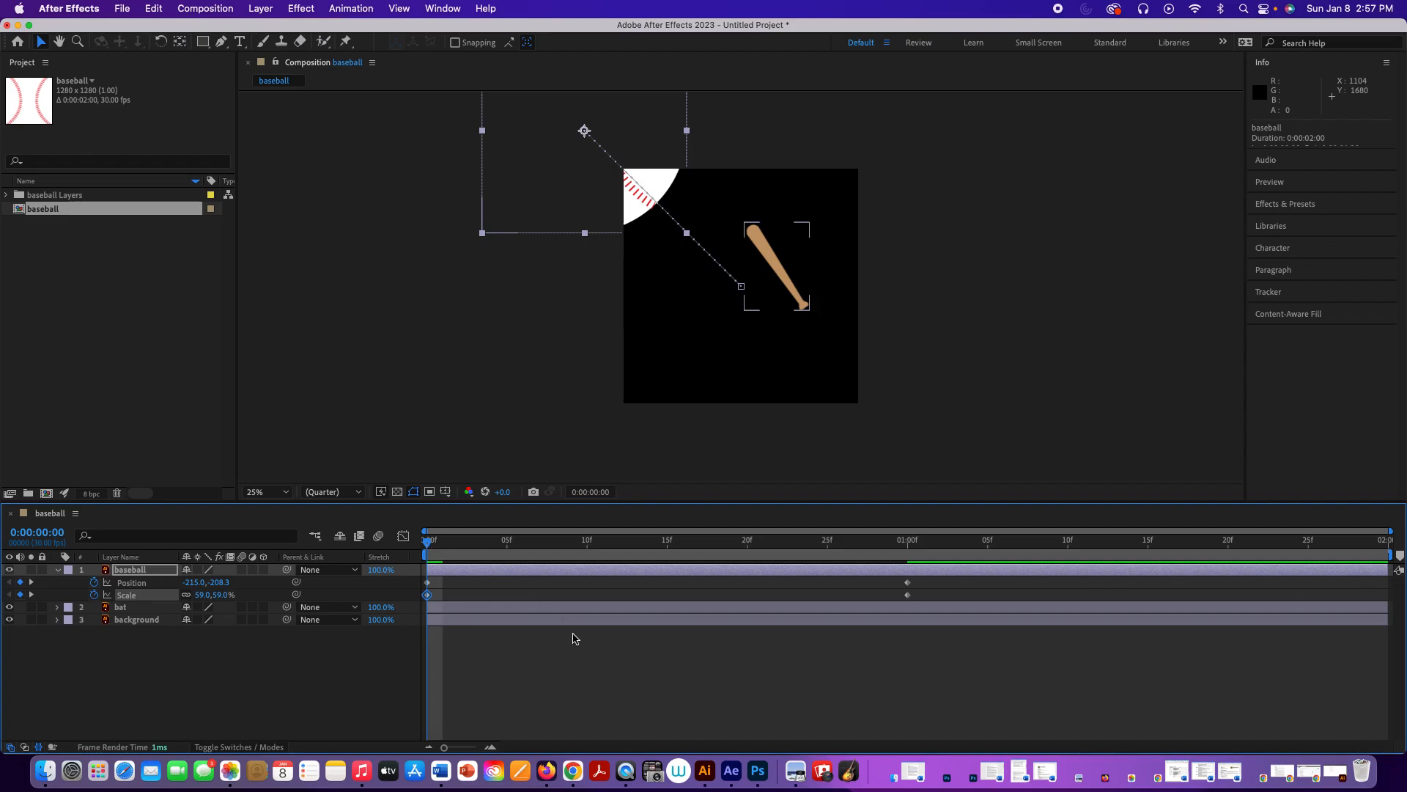
pyautogui.press('space')
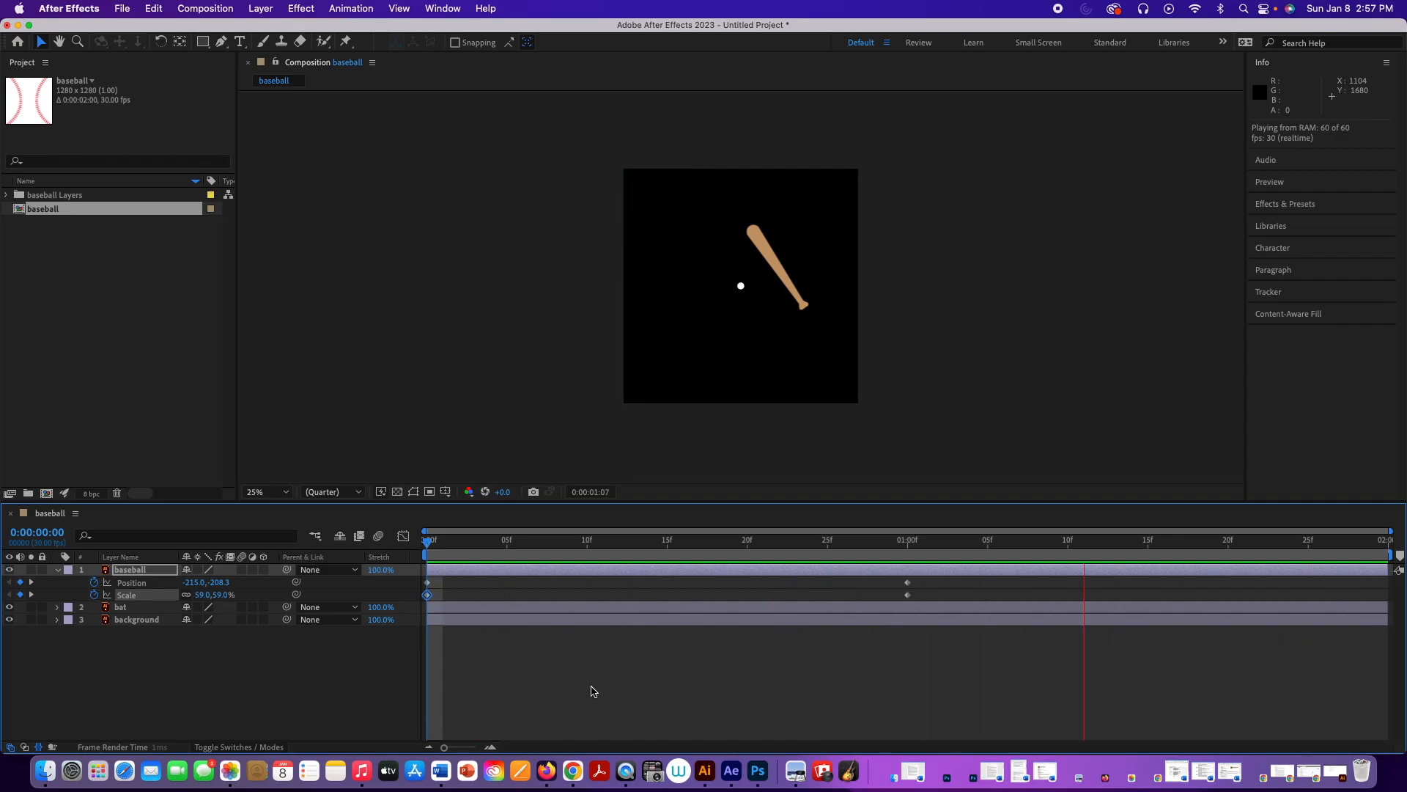
# Step: At 0:00:01:00, magnify the composition view to 50% and reveal the bat layer's Rotation property to test its pivot
pyautogui.press('space')
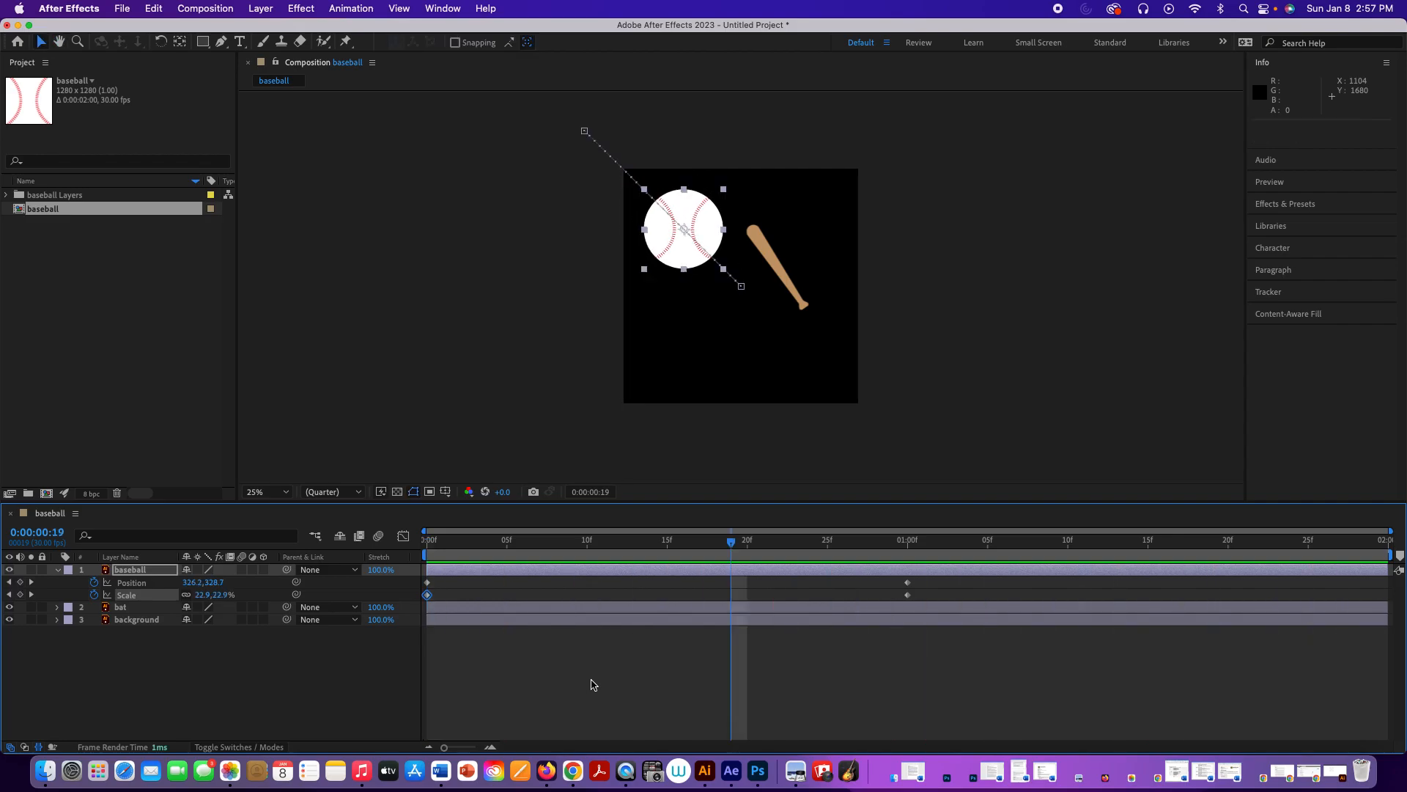
pyautogui.moveTo(731, 540); pyautogui.dragTo(908, 539)
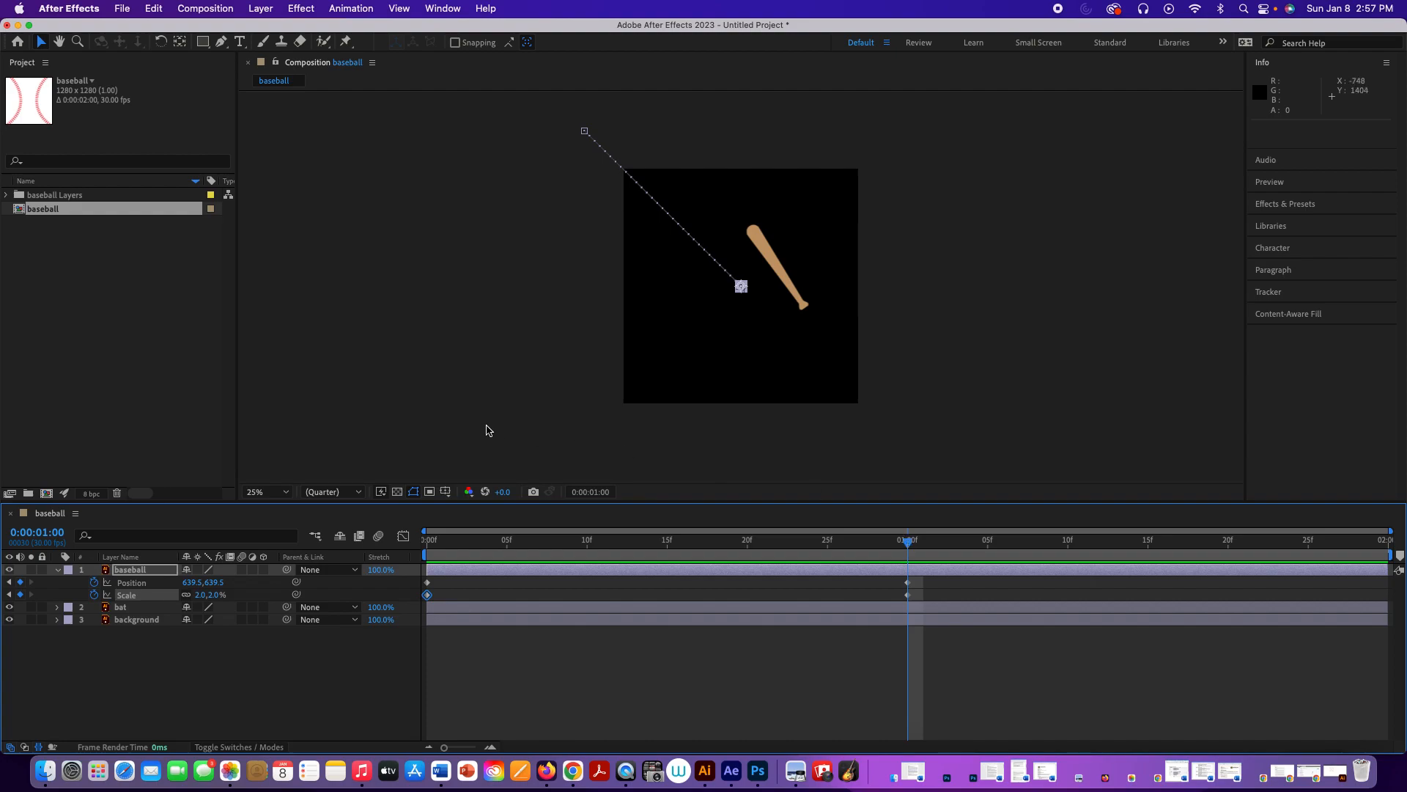
pyautogui.click(285, 491)
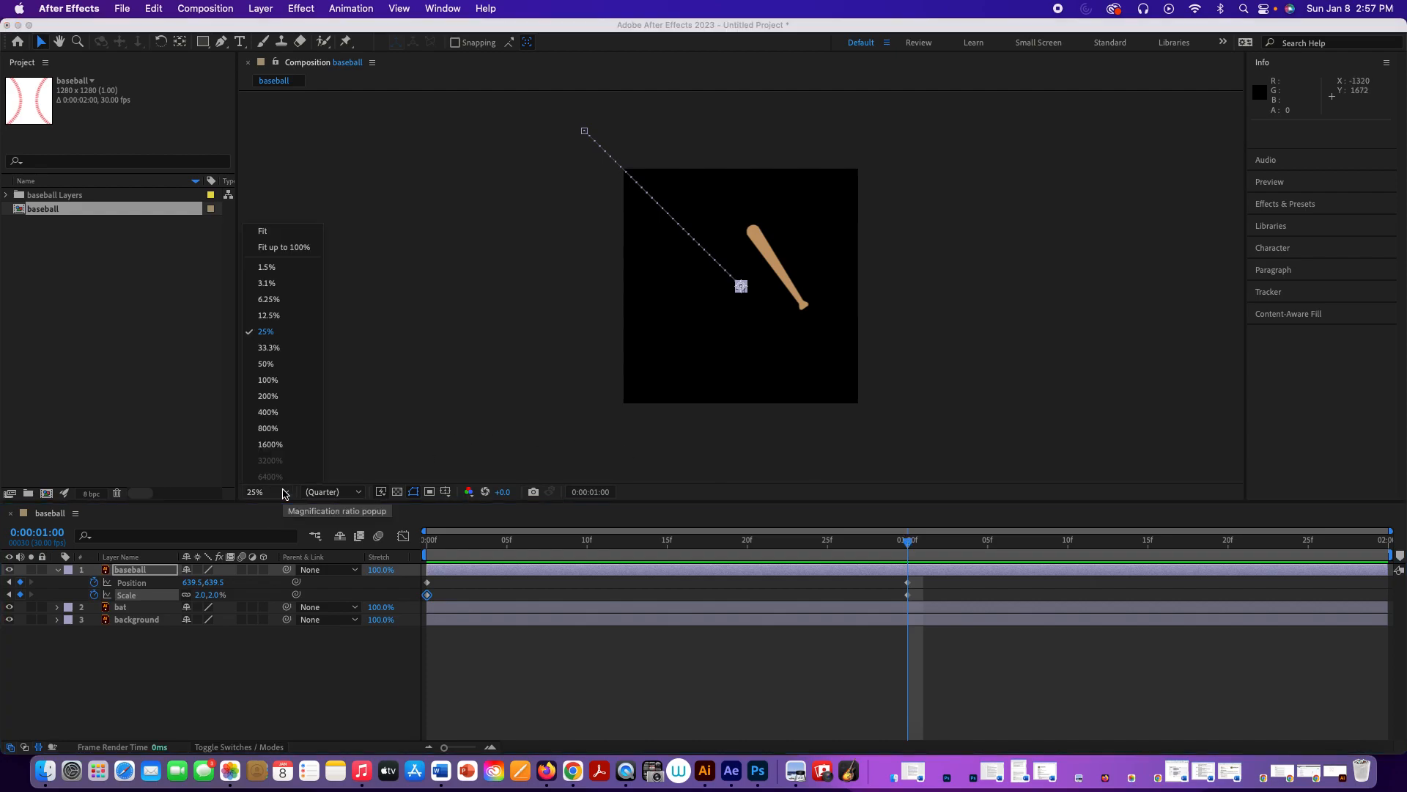
pyautogui.click(280, 363)
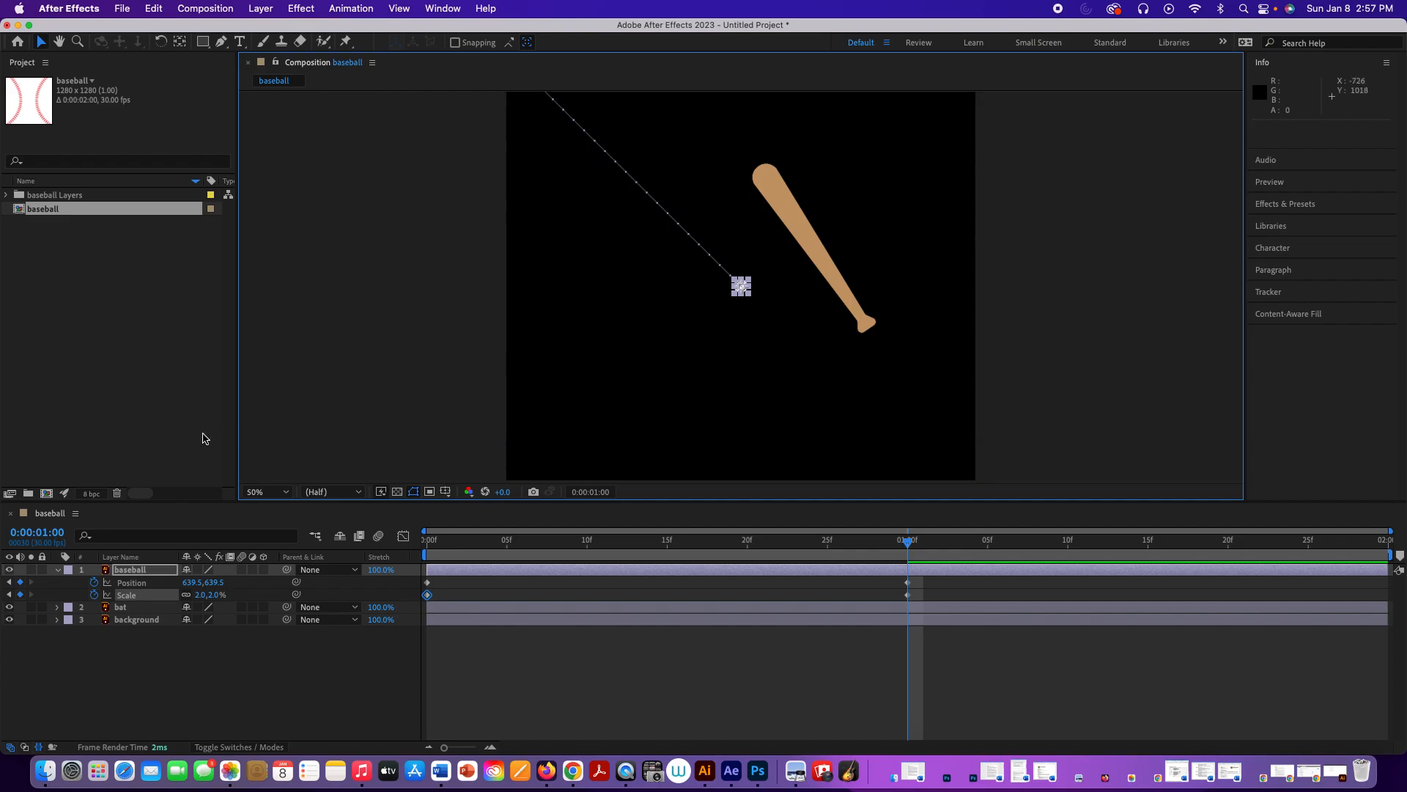
pyautogui.click(132, 611)
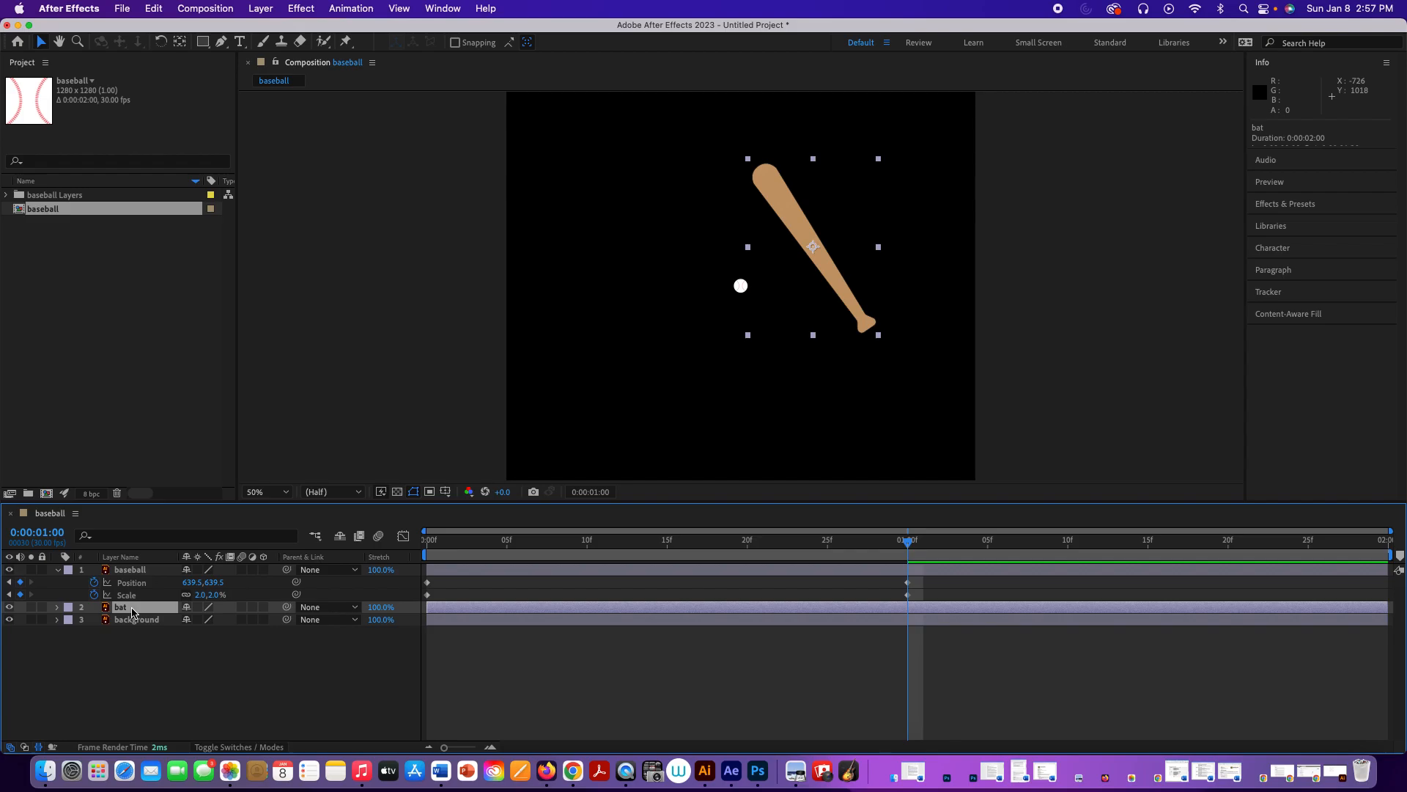
pyautogui.press('r')
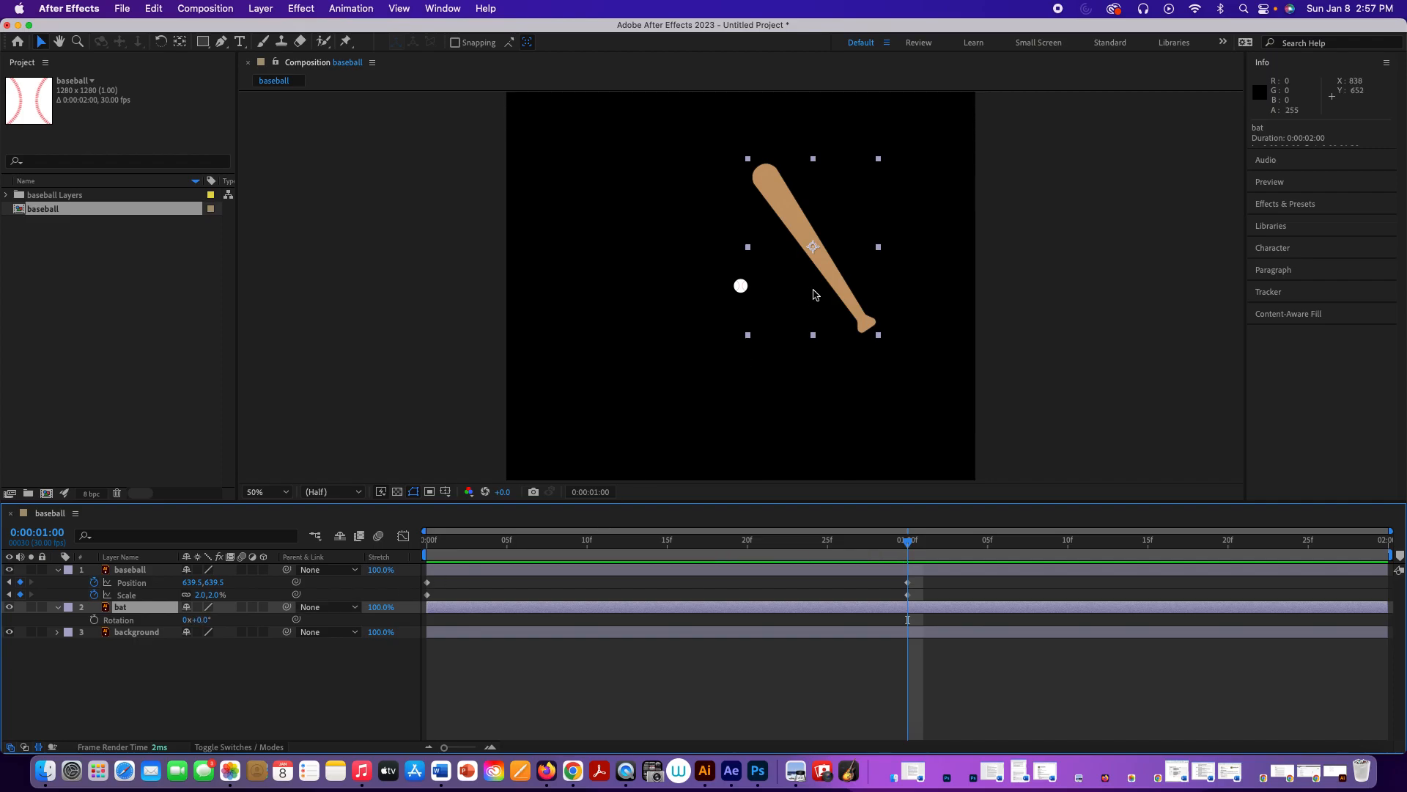
pyautogui.moveTo(195, 620)
pyautogui.mouseDown()
pyautogui.moveTo(177, 625)
pyautogui.moveTo(214, 620)
pyautogui.moveTo(197, 620)
pyautogui.mouseUp()
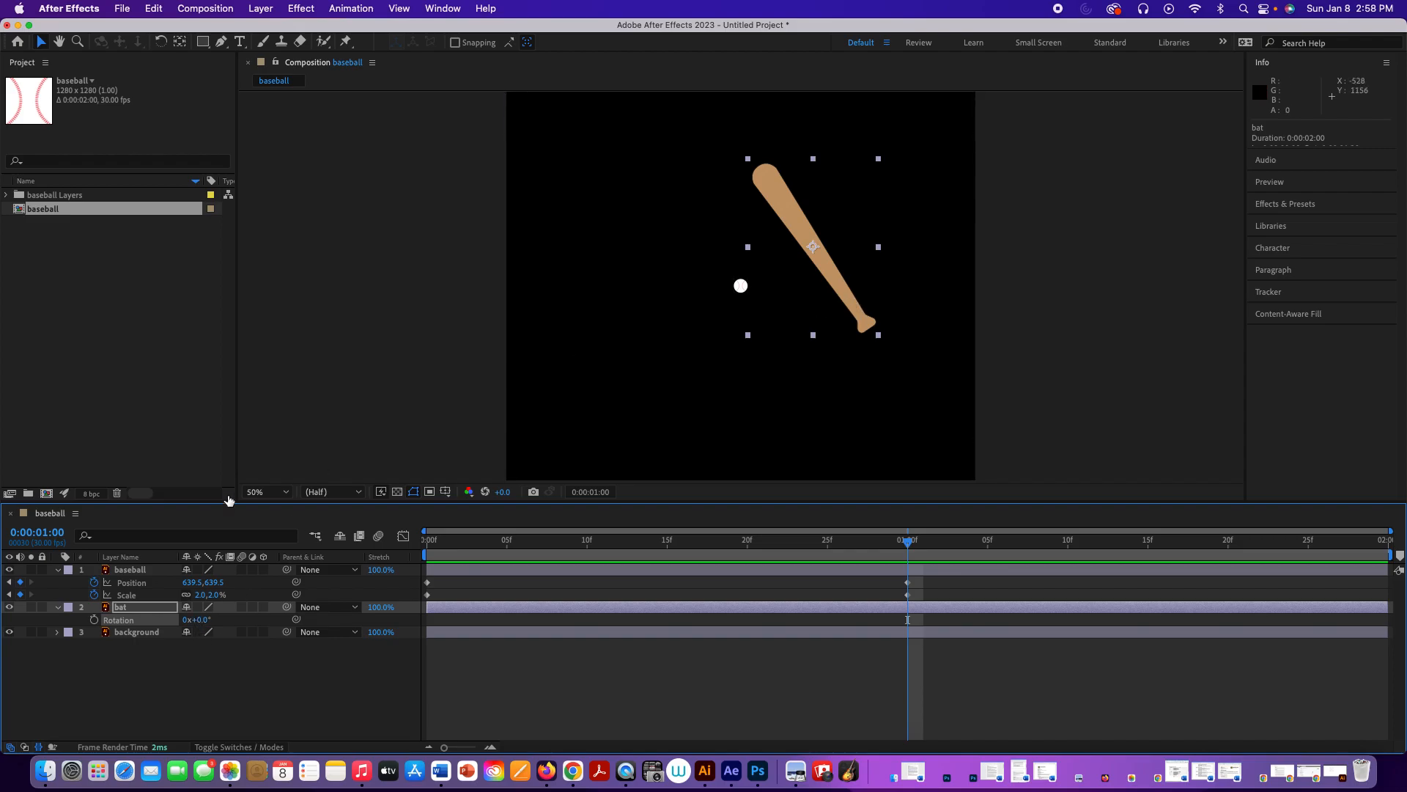
# Step: Move the bat's anchor point down to its handle and set a Rotation keyframe of -44° at 0:00:01:00
pyautogui.click(181, 43)
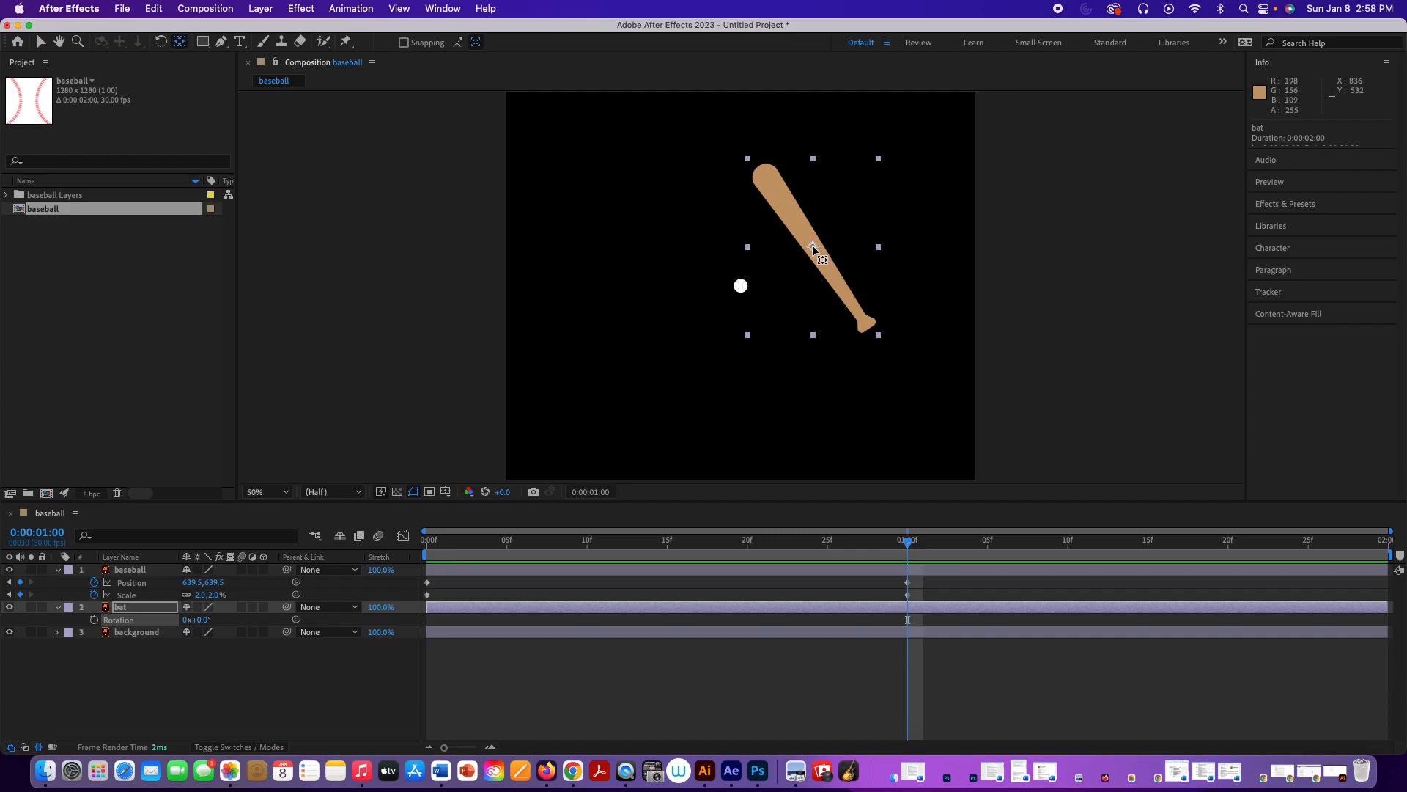
pyautogui.moveTo(812, 244); pyautogui.dragTo(856, 308)
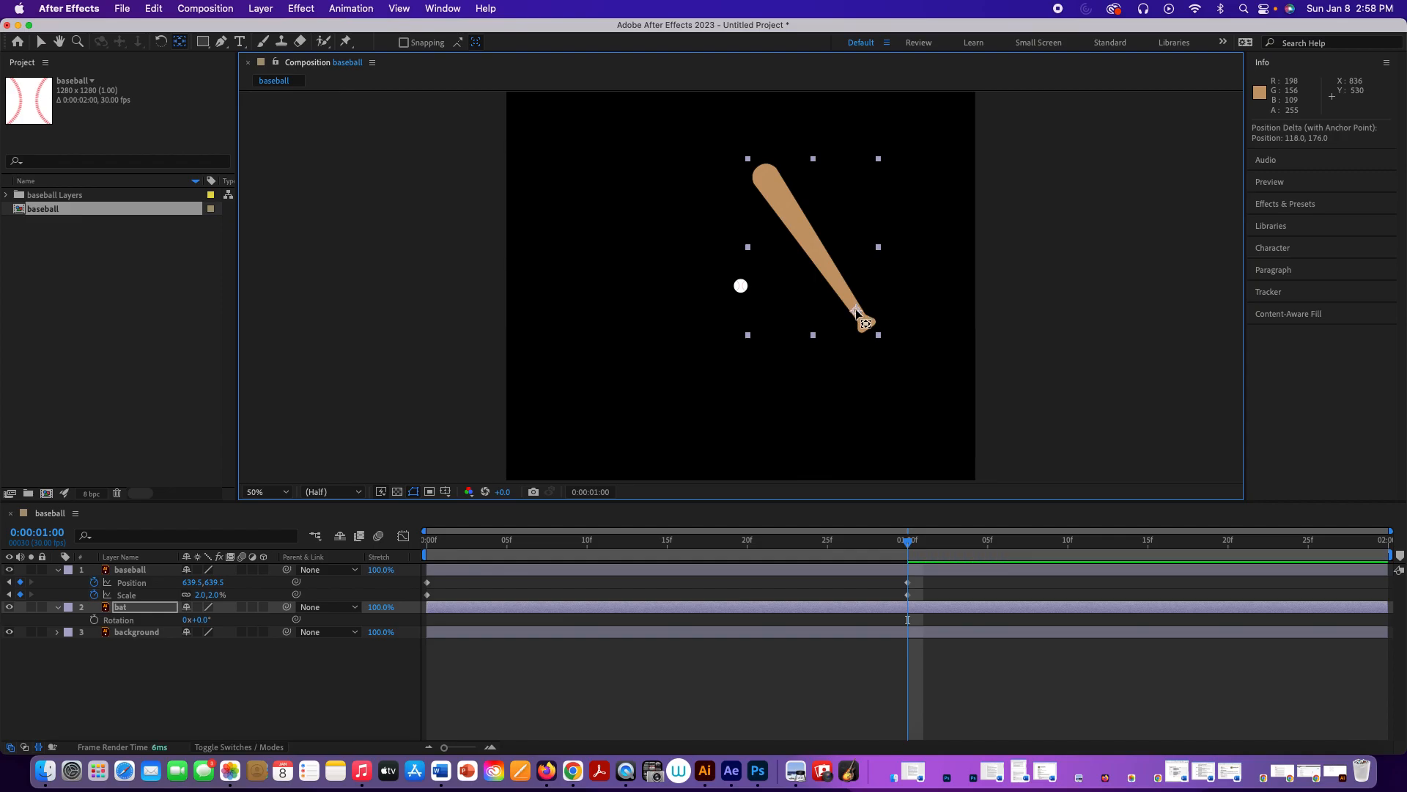
pyautogui.moveTo(856, 308); pyautogui.dragTo(856, 311)
pyautogui.moveTo(198, 621)
pyautogui.mouseDown()
pyautogui.moveTo(211, 622)
pyautogui.moveTo(188, 630)
pyautogui.moveTo(213, 622)
pyautogui.moveTo(184, 633)
pyautogui.mouseUp()
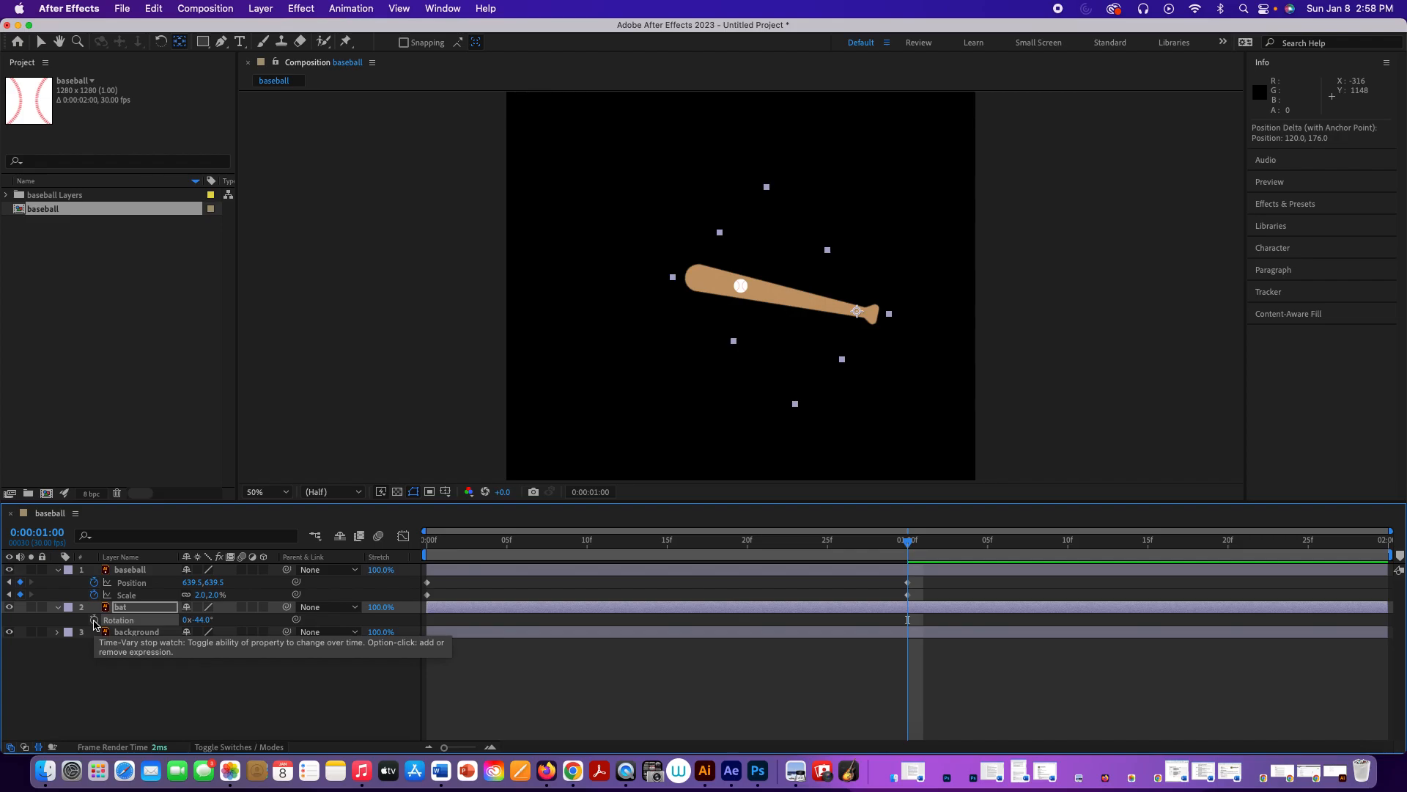
pyautogui.click(94, 621)
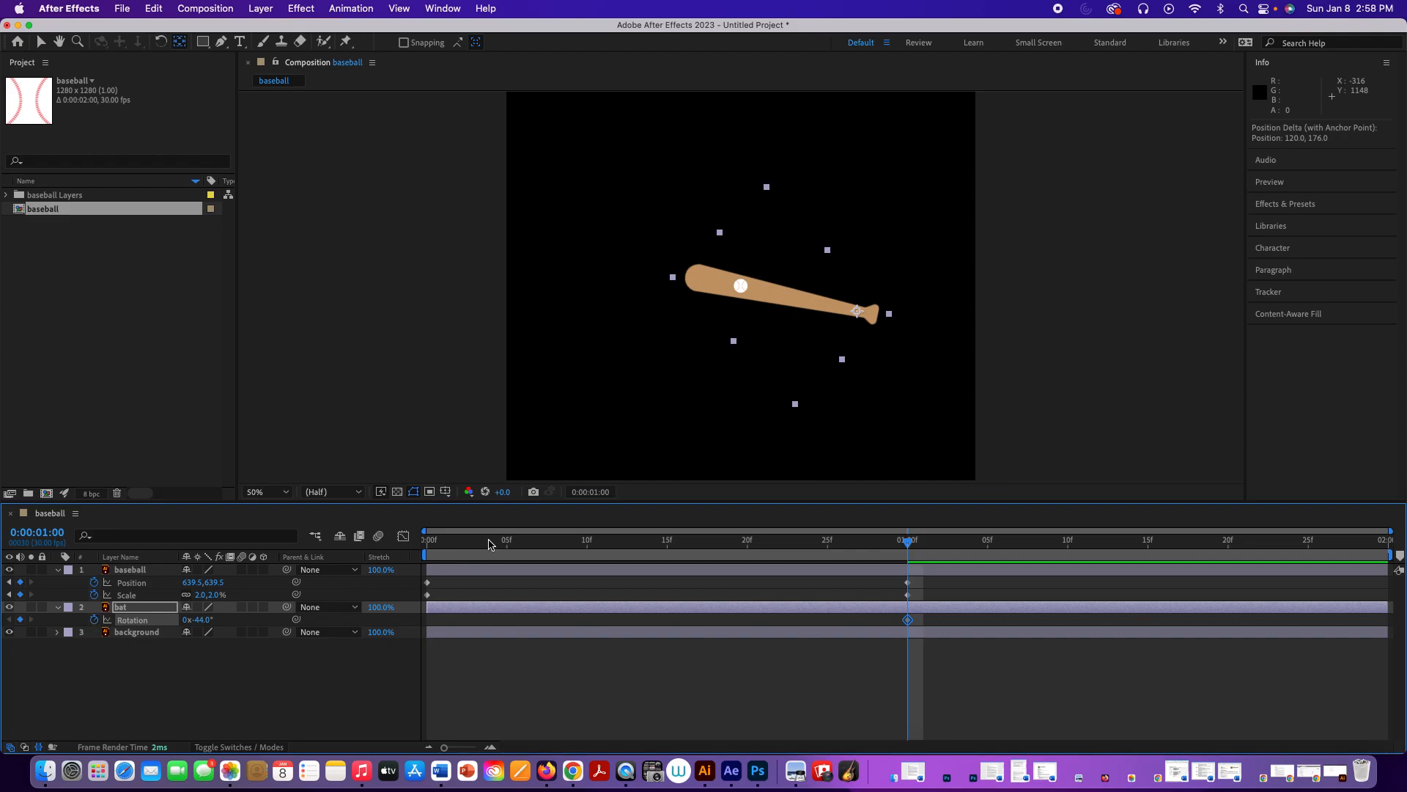
# Step: At 0:00:00:20, set the bat layer's Rotation to 31° and preview the swing
pyautogui.moveTo(909, 544); pyautogui.dragTo(749, 545)
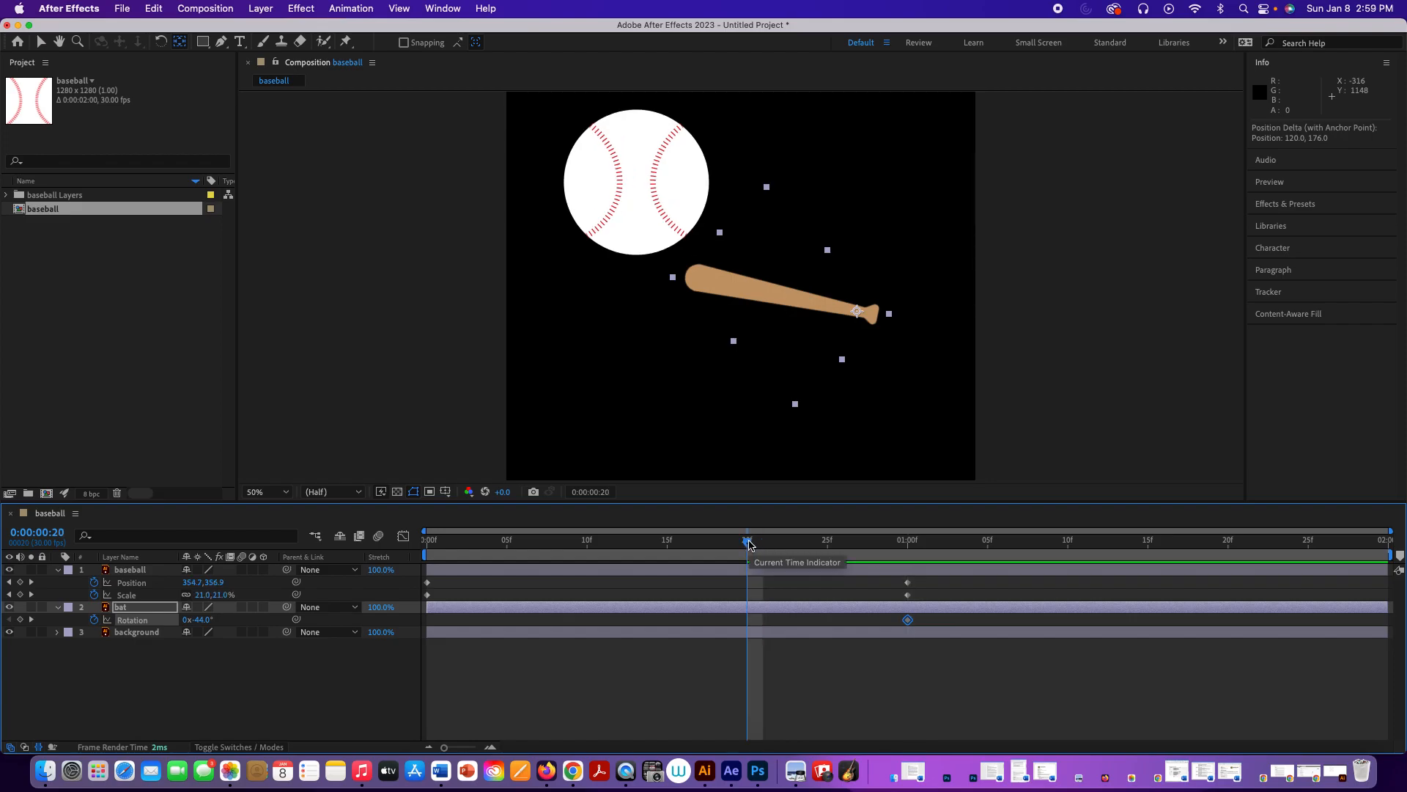
pyautogui.moveTo(681, 552); pyautogui.dragTo(747, 550)
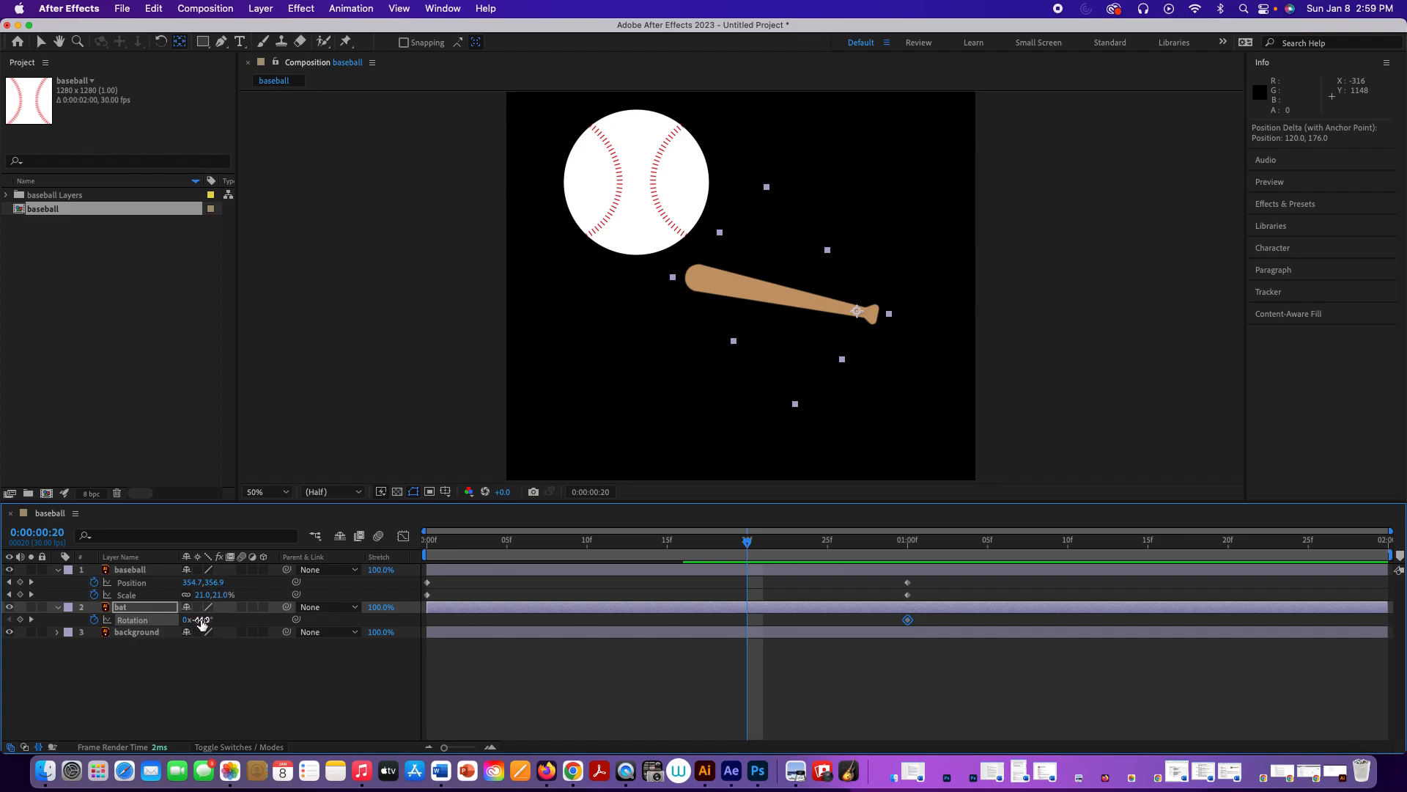
pyautogui.moveTo(201, 623); pyautogui.dragTo(259, 622)
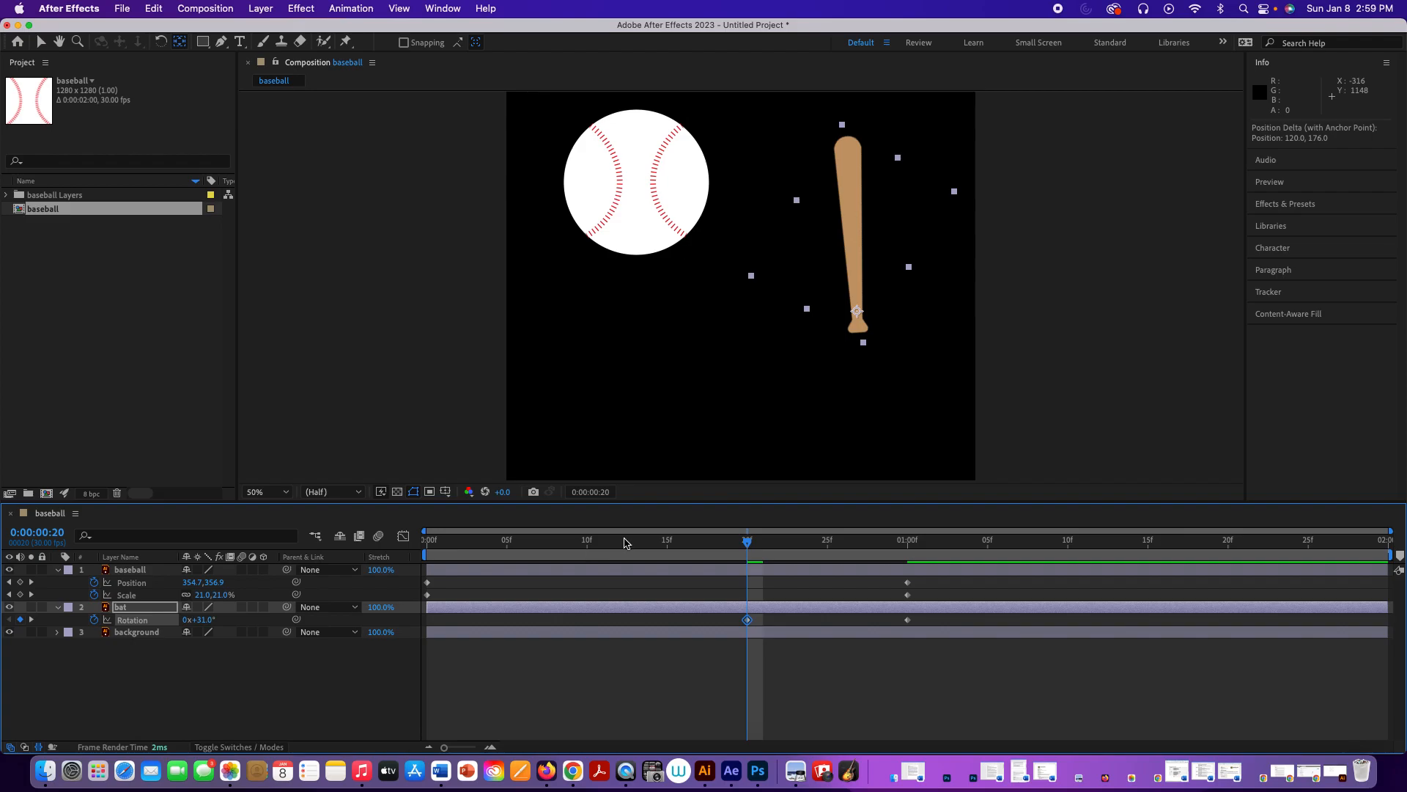
pyautogui.press('space')
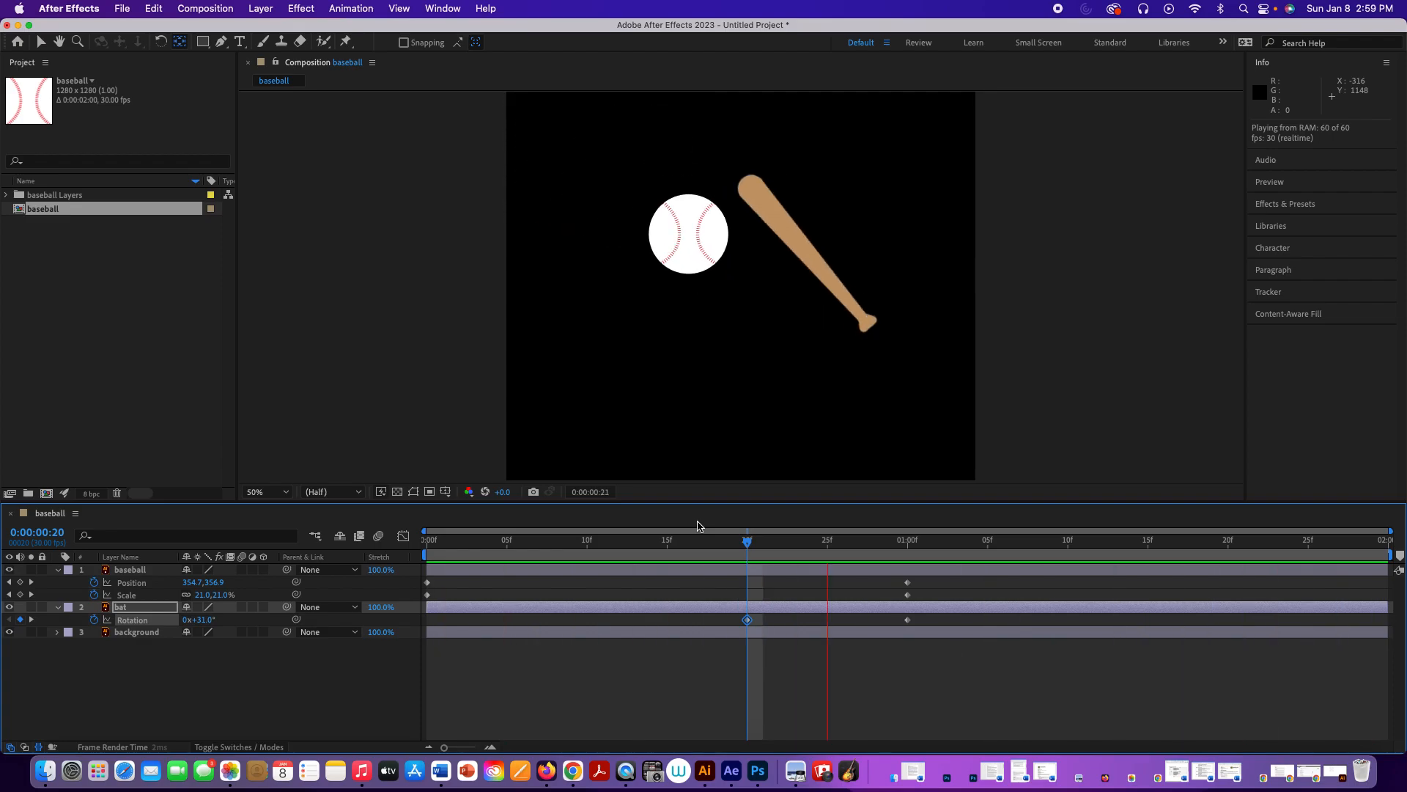
pyautogui.press('Home')
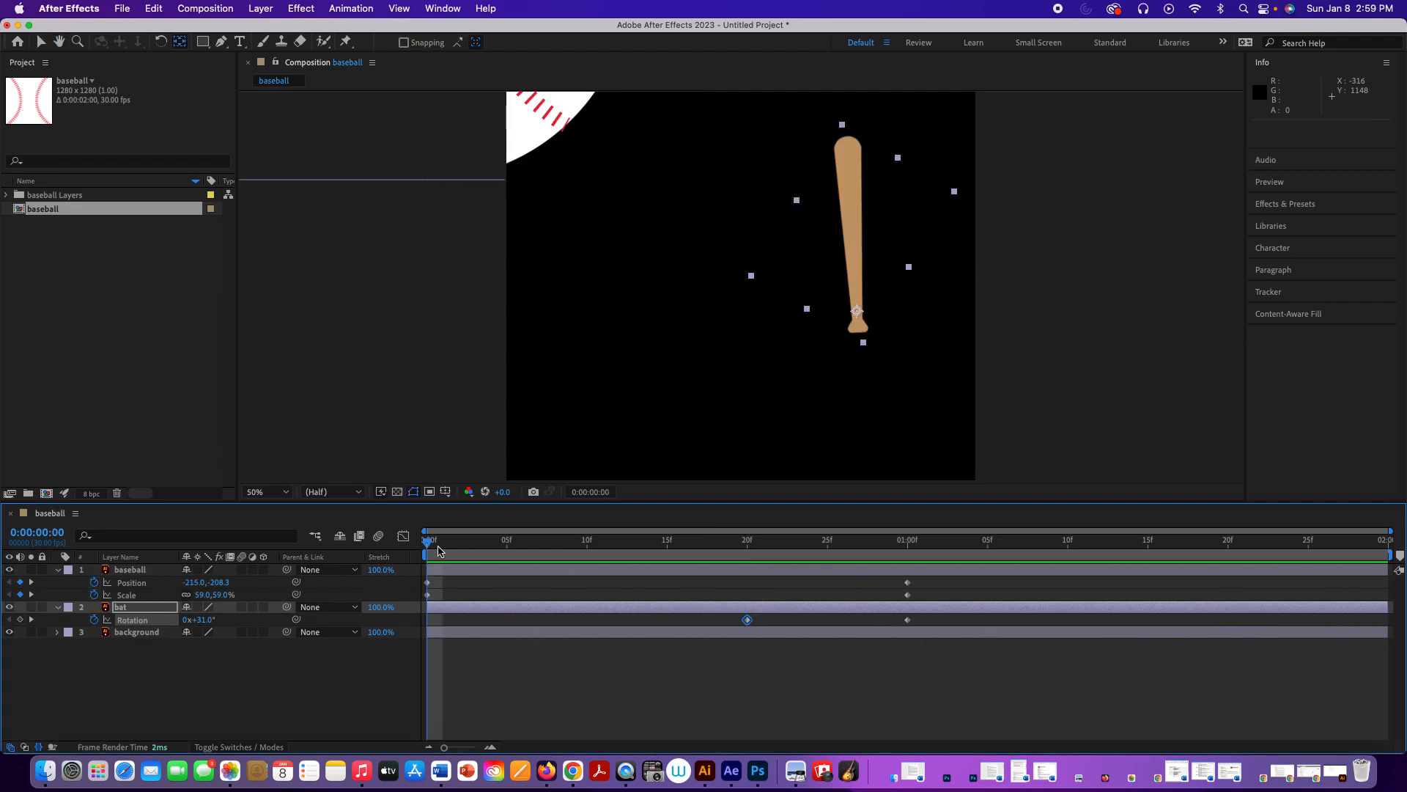
# Step: At 0:00:01:29, set the baseball layer's Scale to 100% and preview the ball growing towards the viewer
pyautogui.moveTo(429, 543); pyautogui.dragTo(1400, 568)
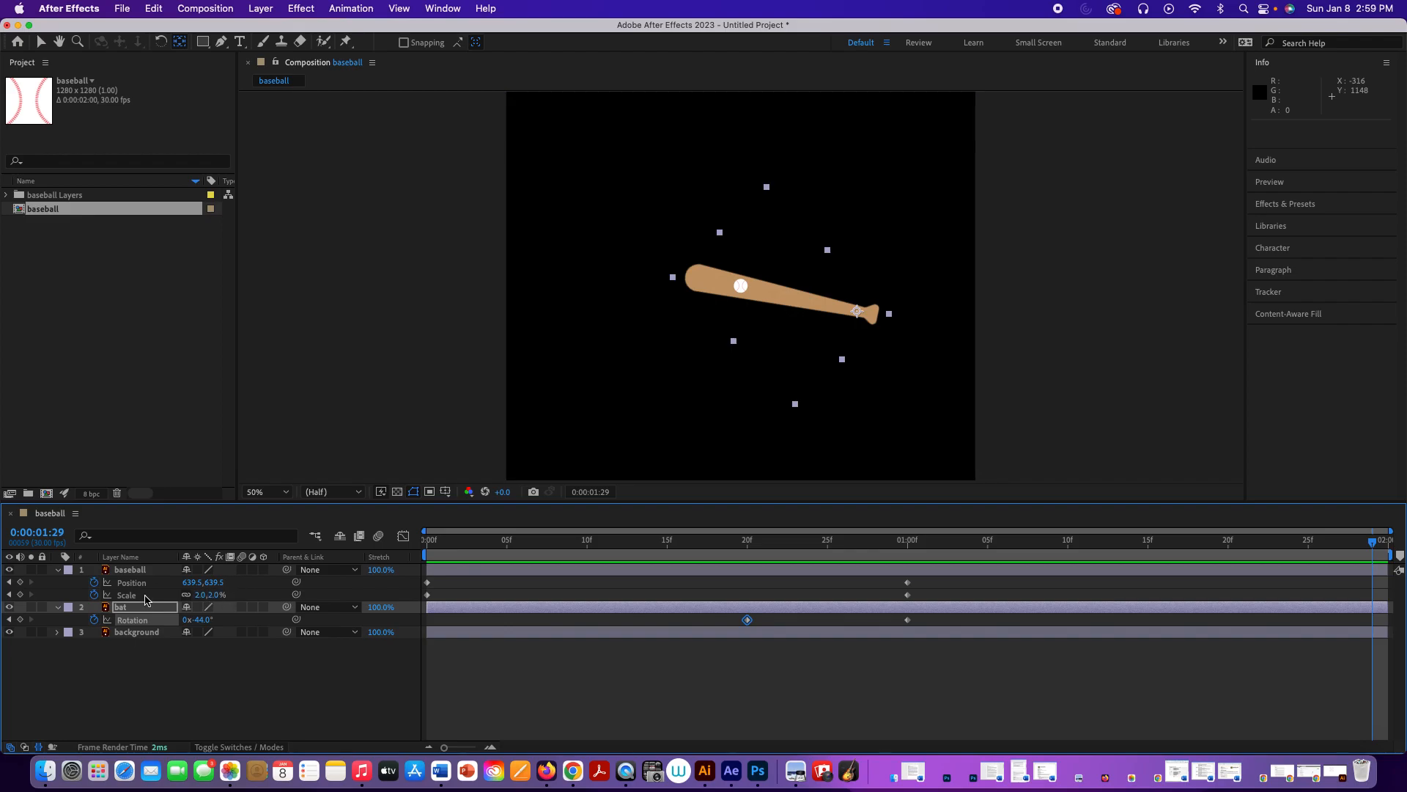
pyautogui.click(138, 570)
pyautogui.click(143, 595)
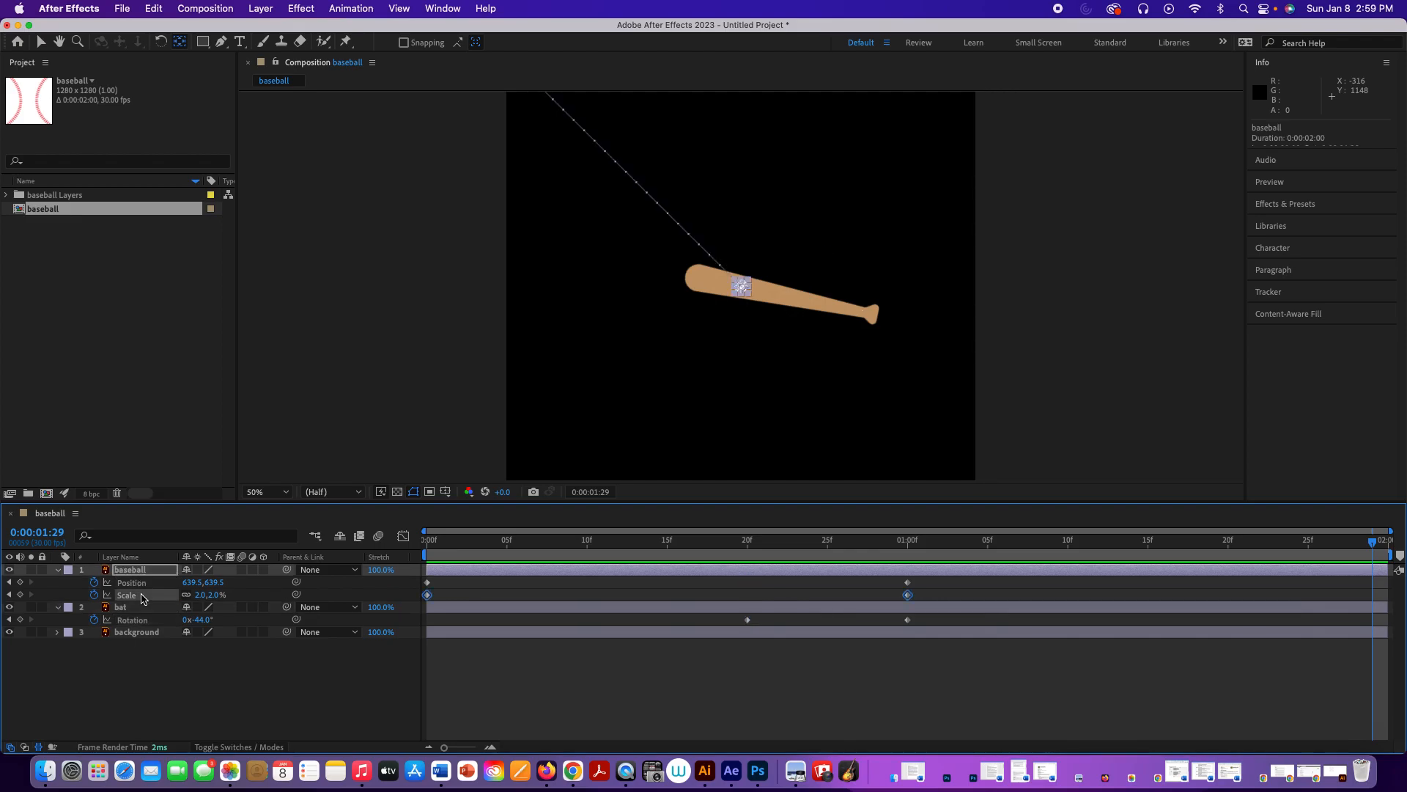
pyautogui.moveTo(213, 598); pyautogui.dragTo(283, 600)
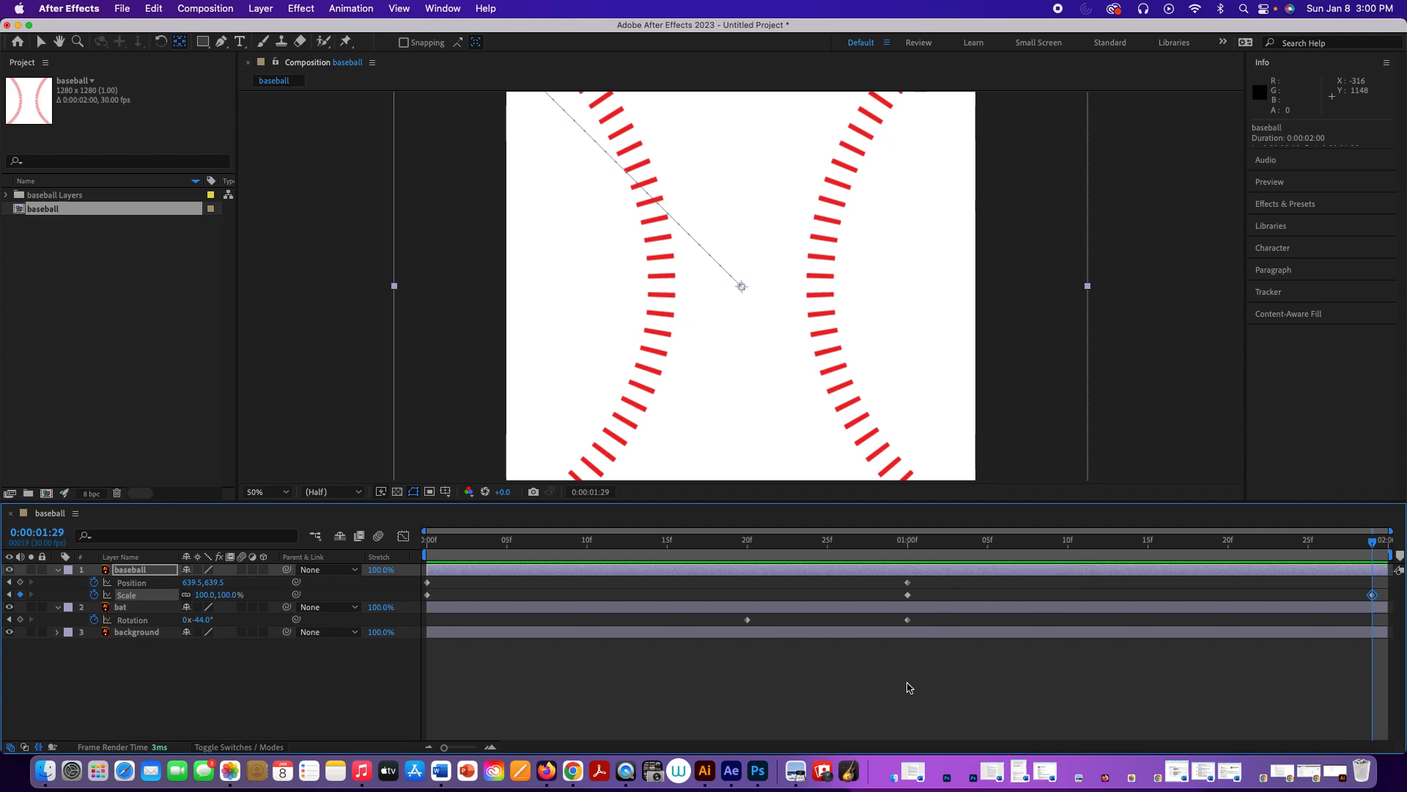
pyautogui.press('space')
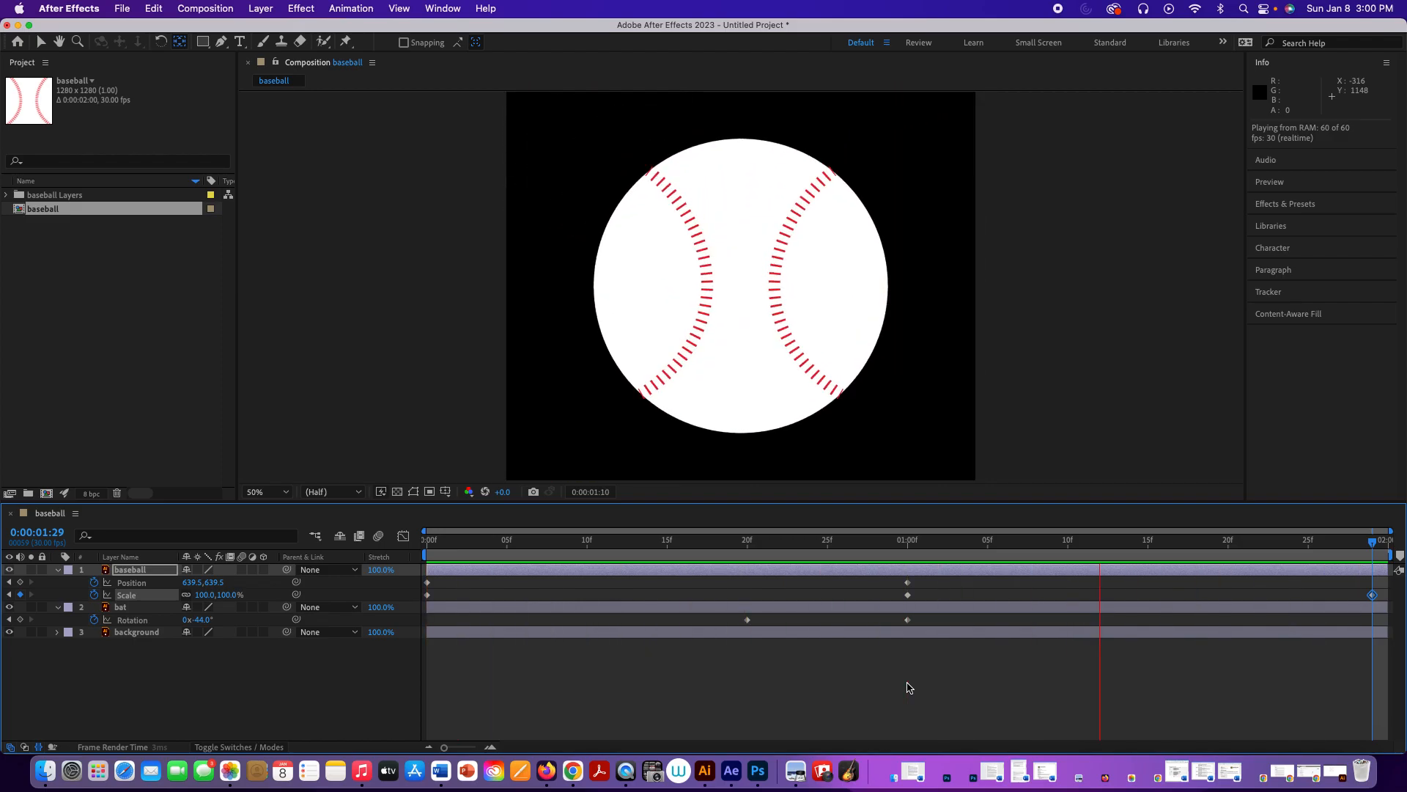
pyautogui.press('space')
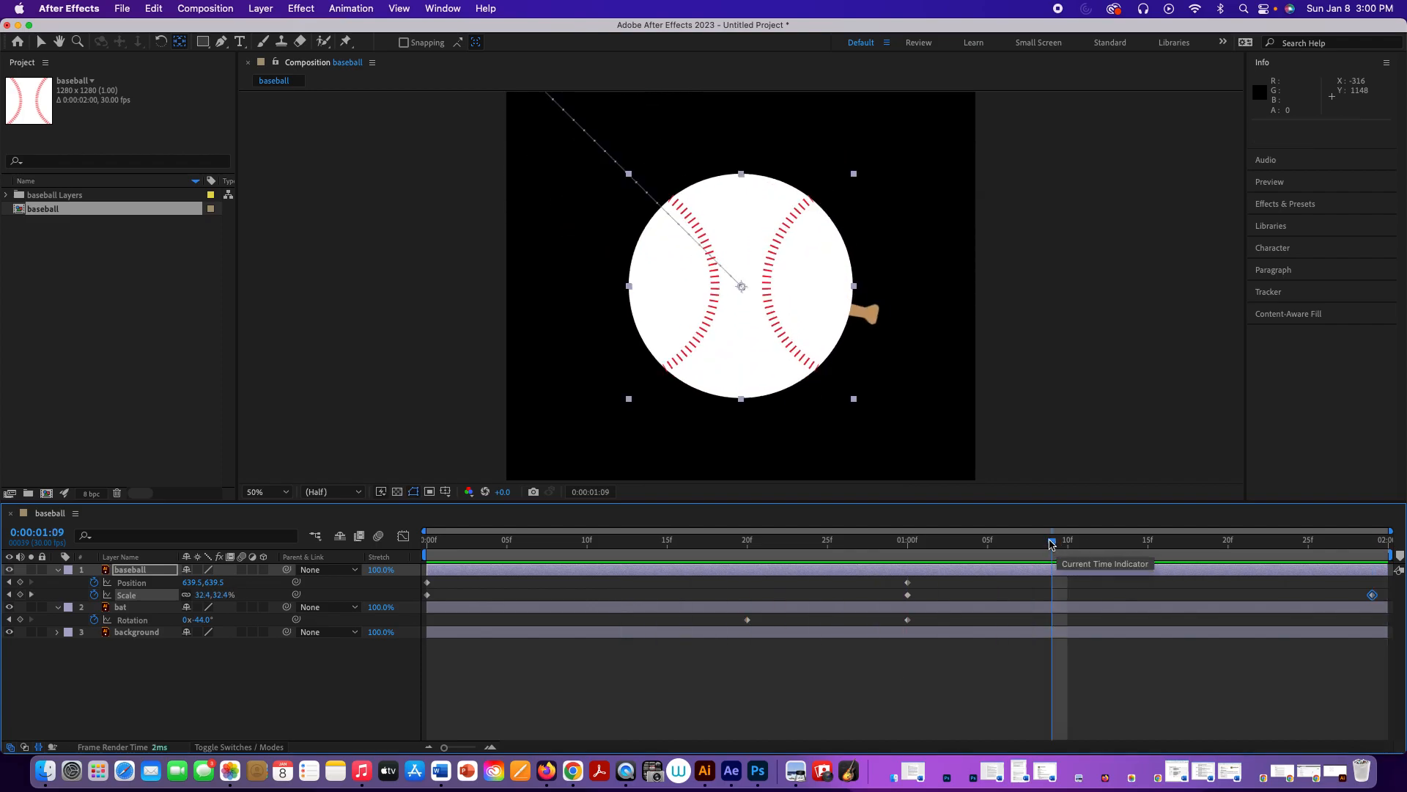
# Step: At 0:00:01:00, reveal the baseball layer's Rotation alongside Position and Scale and set a Rotation keyframe
pyautogui.moveTo(1052, 543); pyautogui.dragTo(909, 576)
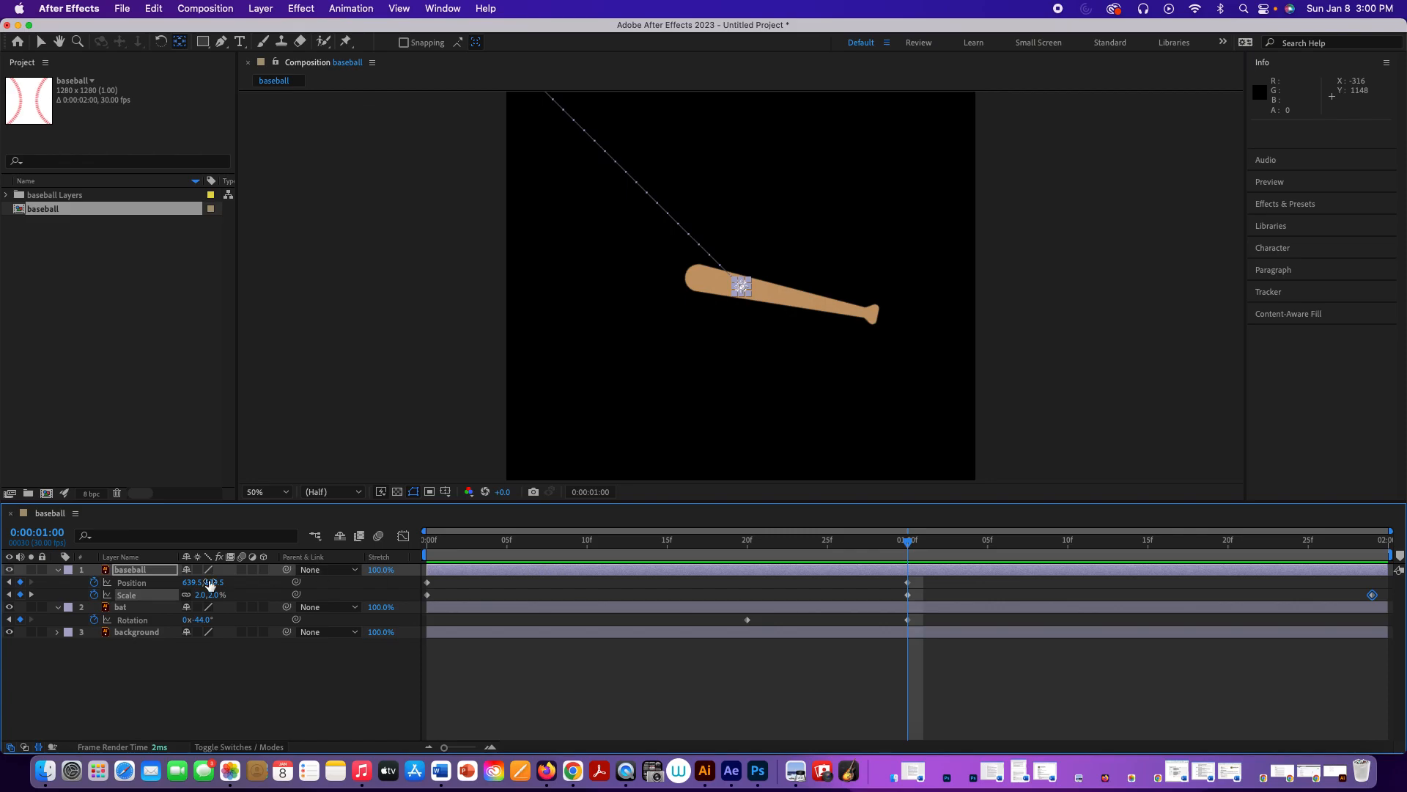
pyautogui.click(148, 571)
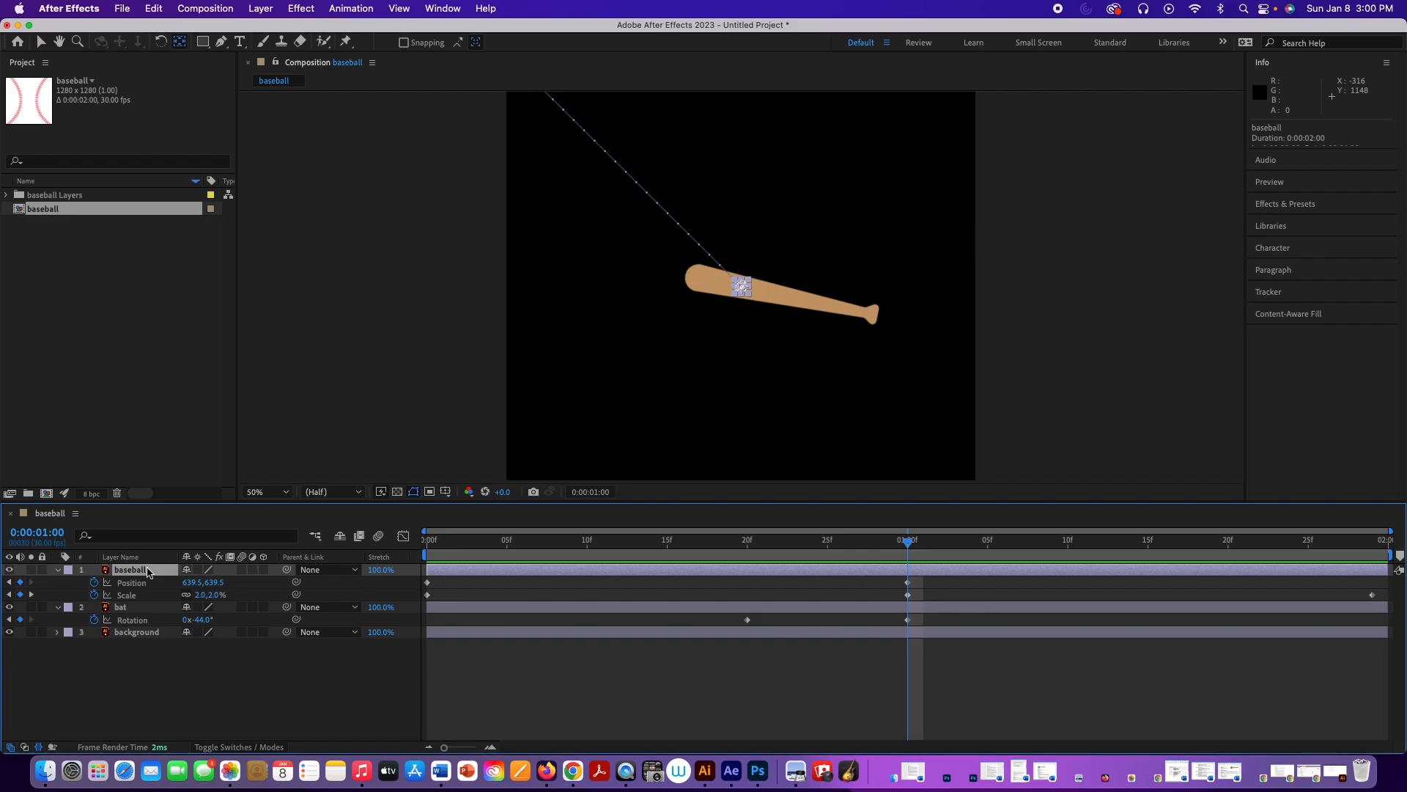
pyautogui.hotkey('shift', 'r')
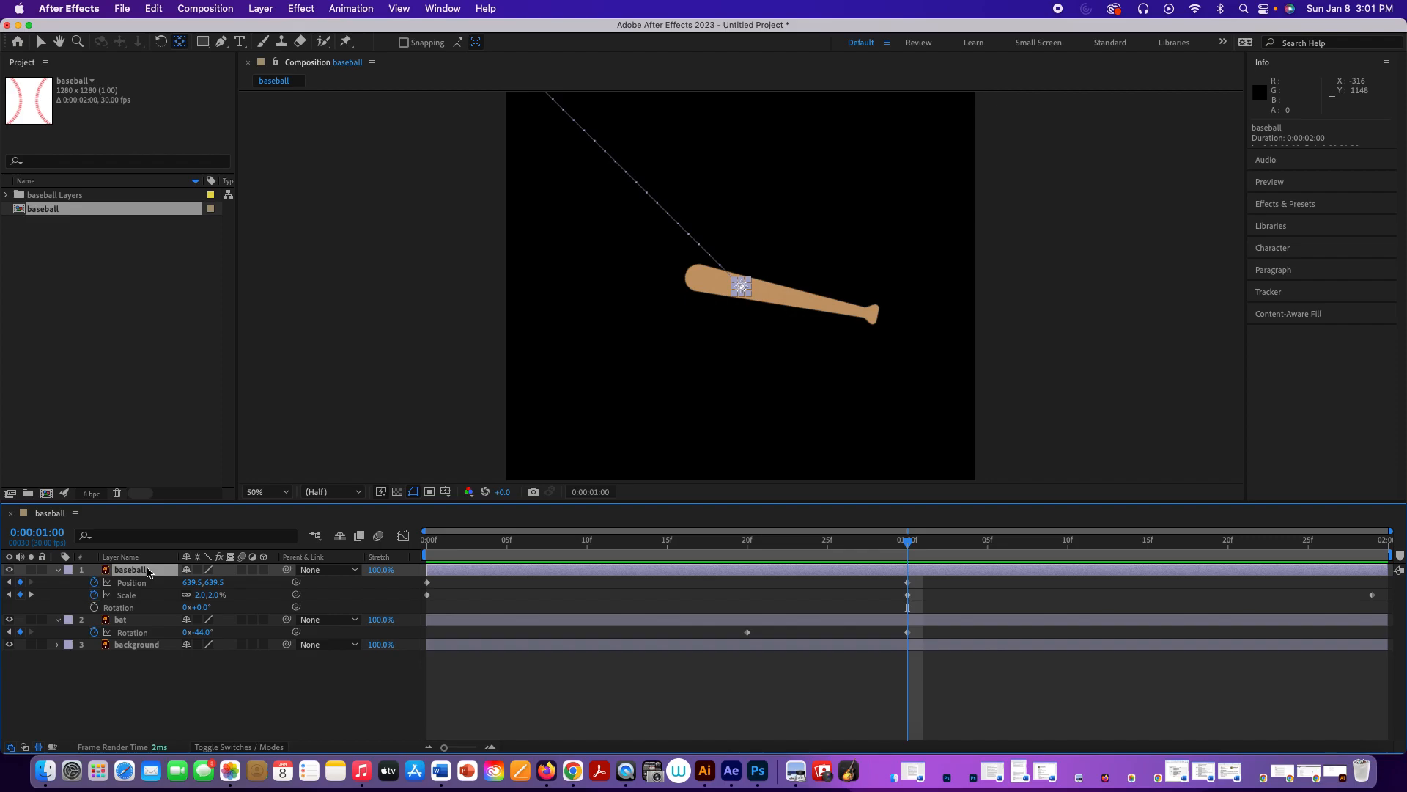
pyautogui.click(94, 608)
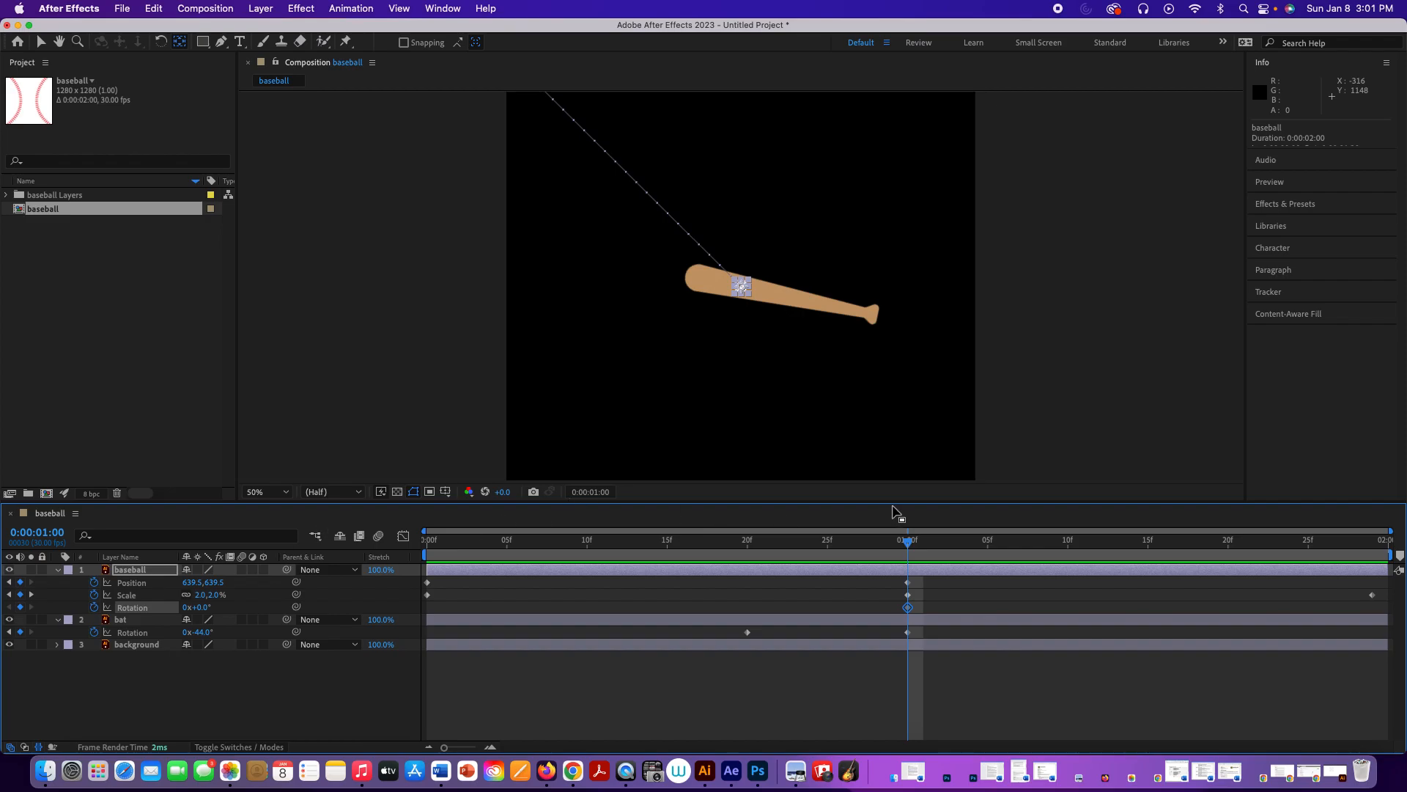
# Step: At 0:00:00:00, set the baseball layer's Rotation to 206° and preview the incoming spin
pyautogui.moveTo(909, 544); pyautogui.dragTo(418, 556)
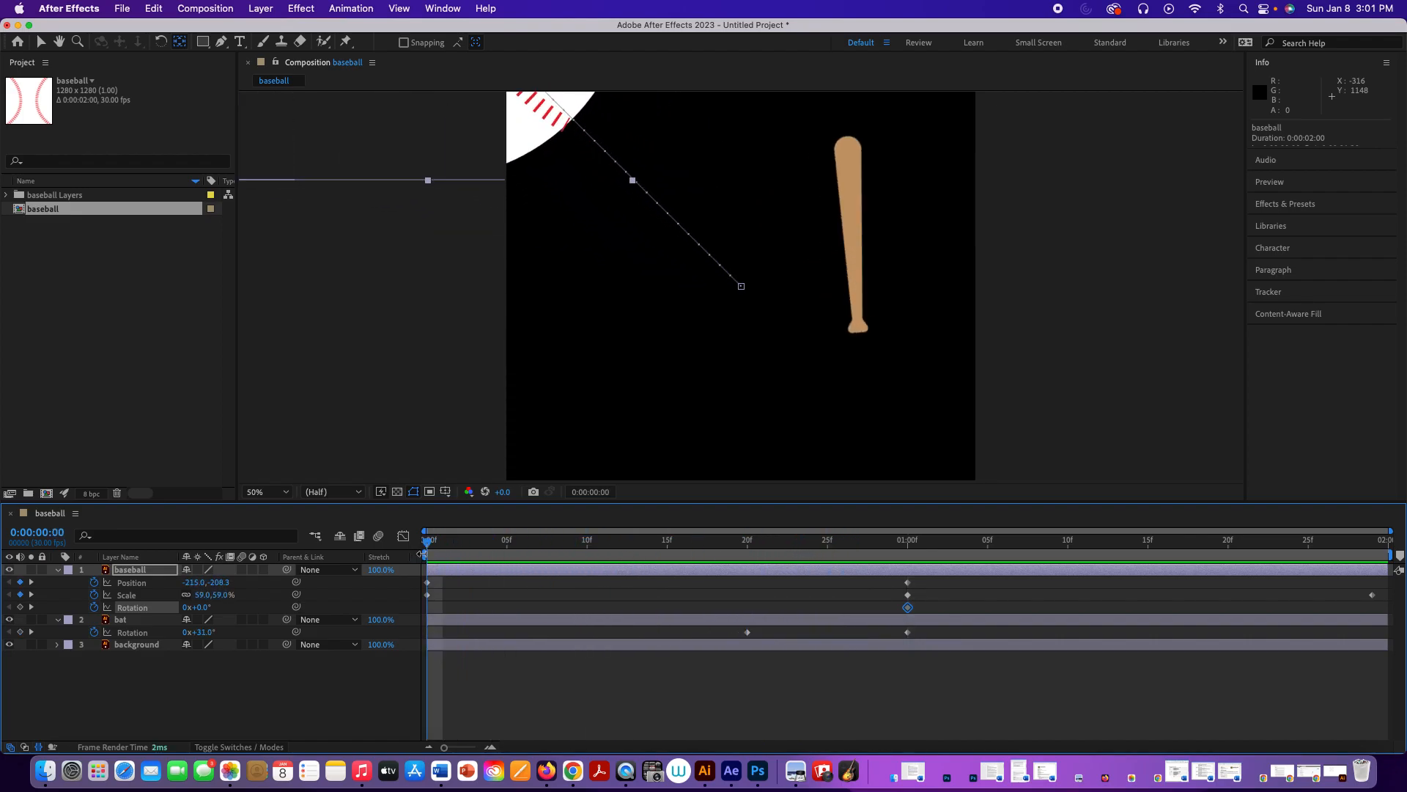
pyautogui.moveTo(209, 614); pyautogui.dragTo(350, 606)
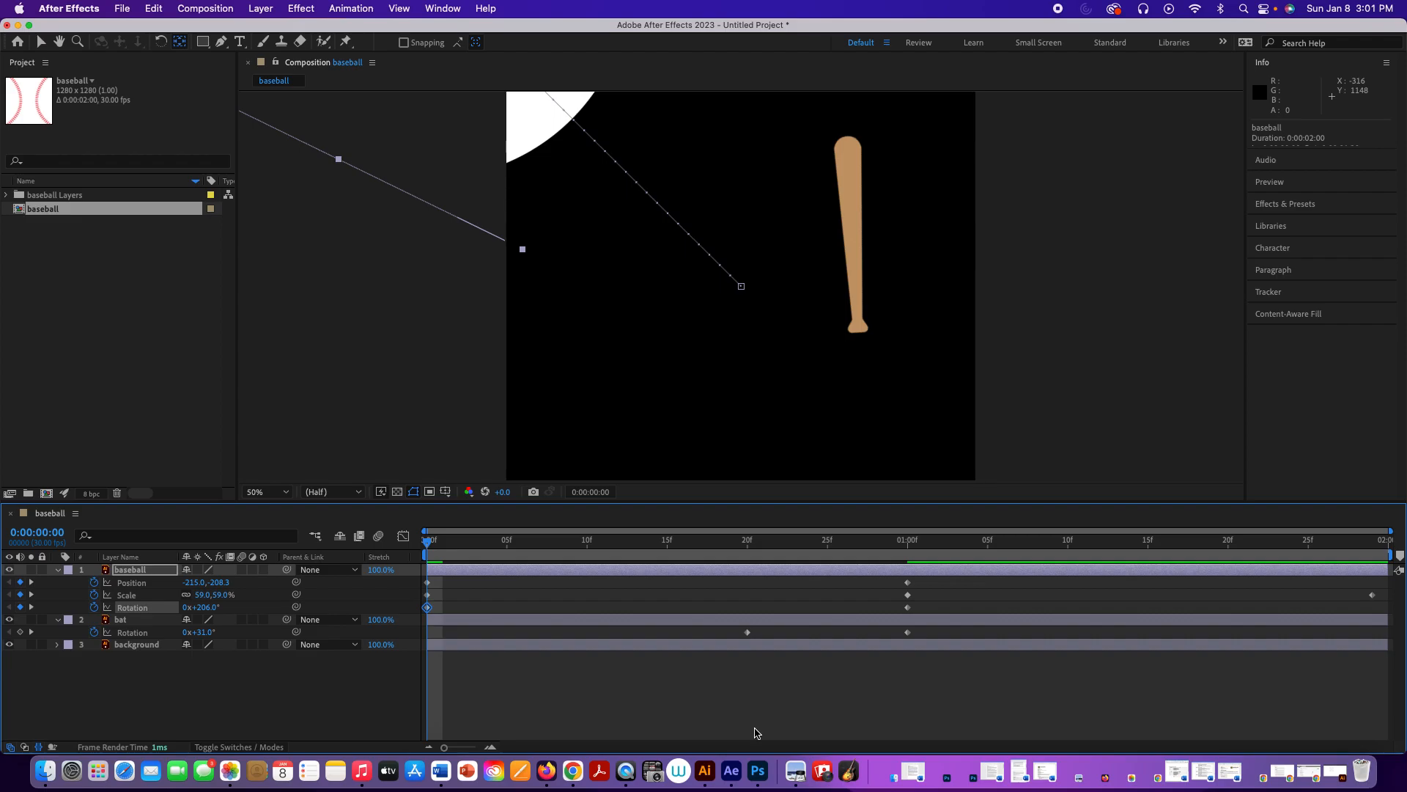
pyautogui.press('space')
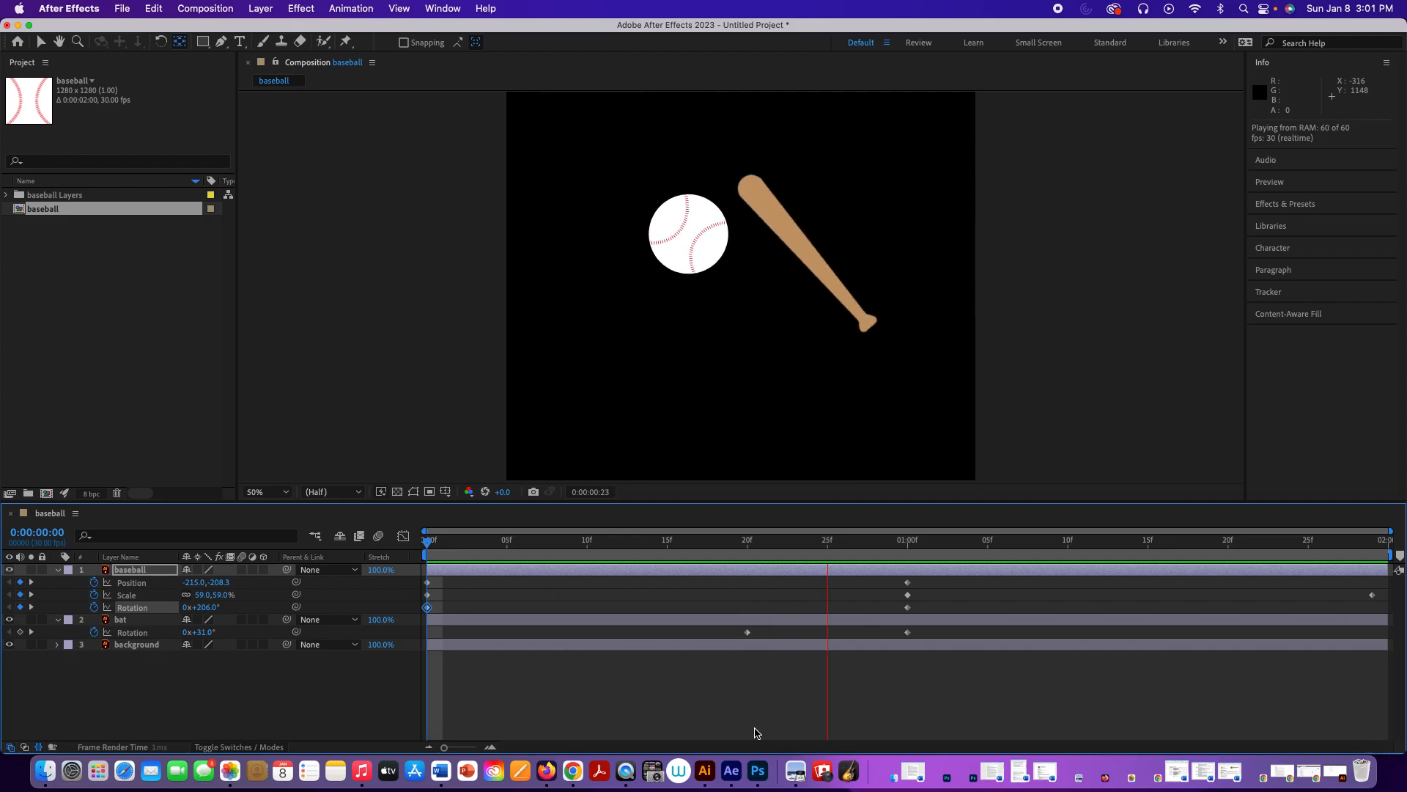
pyautogui.press('space')
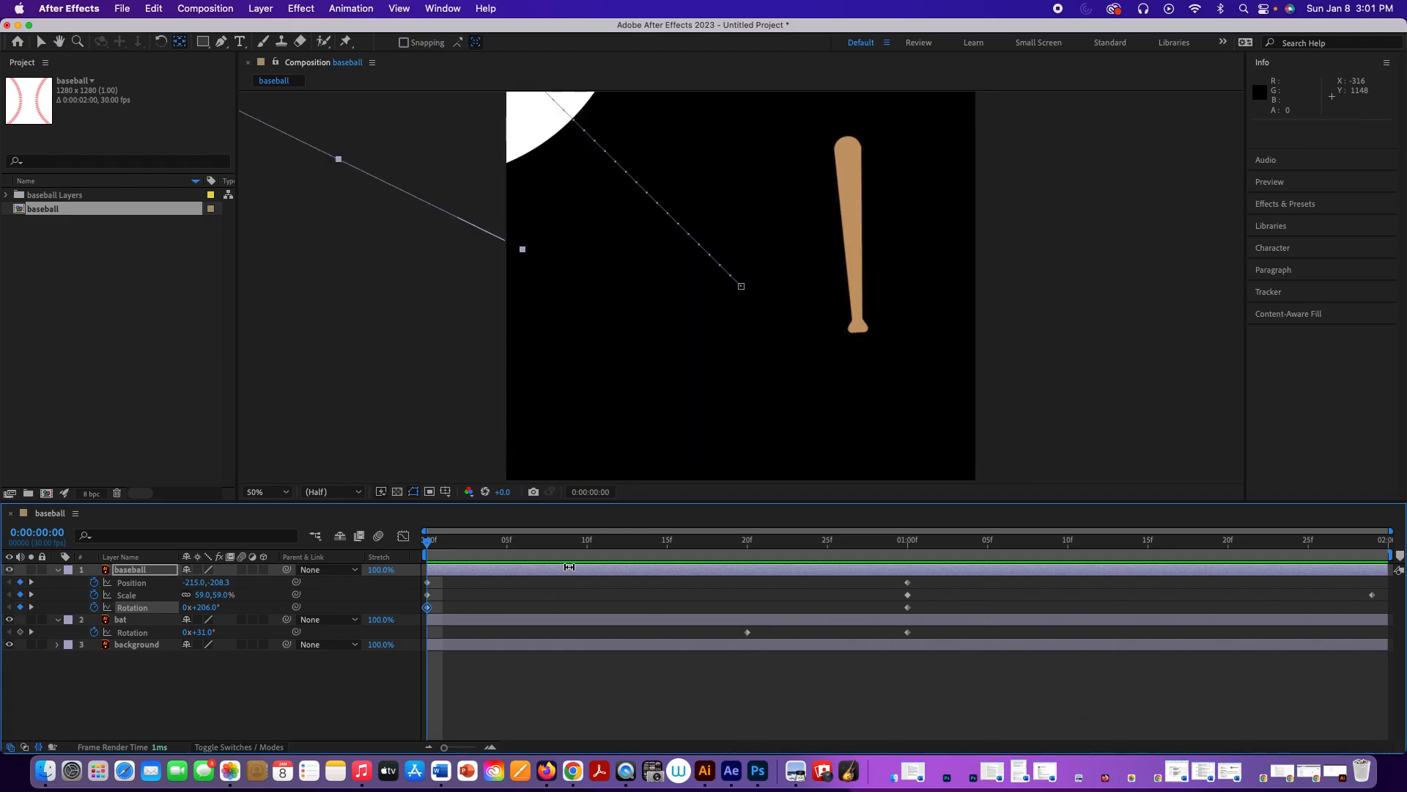
# Step: At 0:00:01:29, set the baseball layer's Rotation to one full turn, 1x+0.0°, and preview the whole animation
pyautogui.moveTo(430, 542); pyautogui.dragTo(1395, 620)
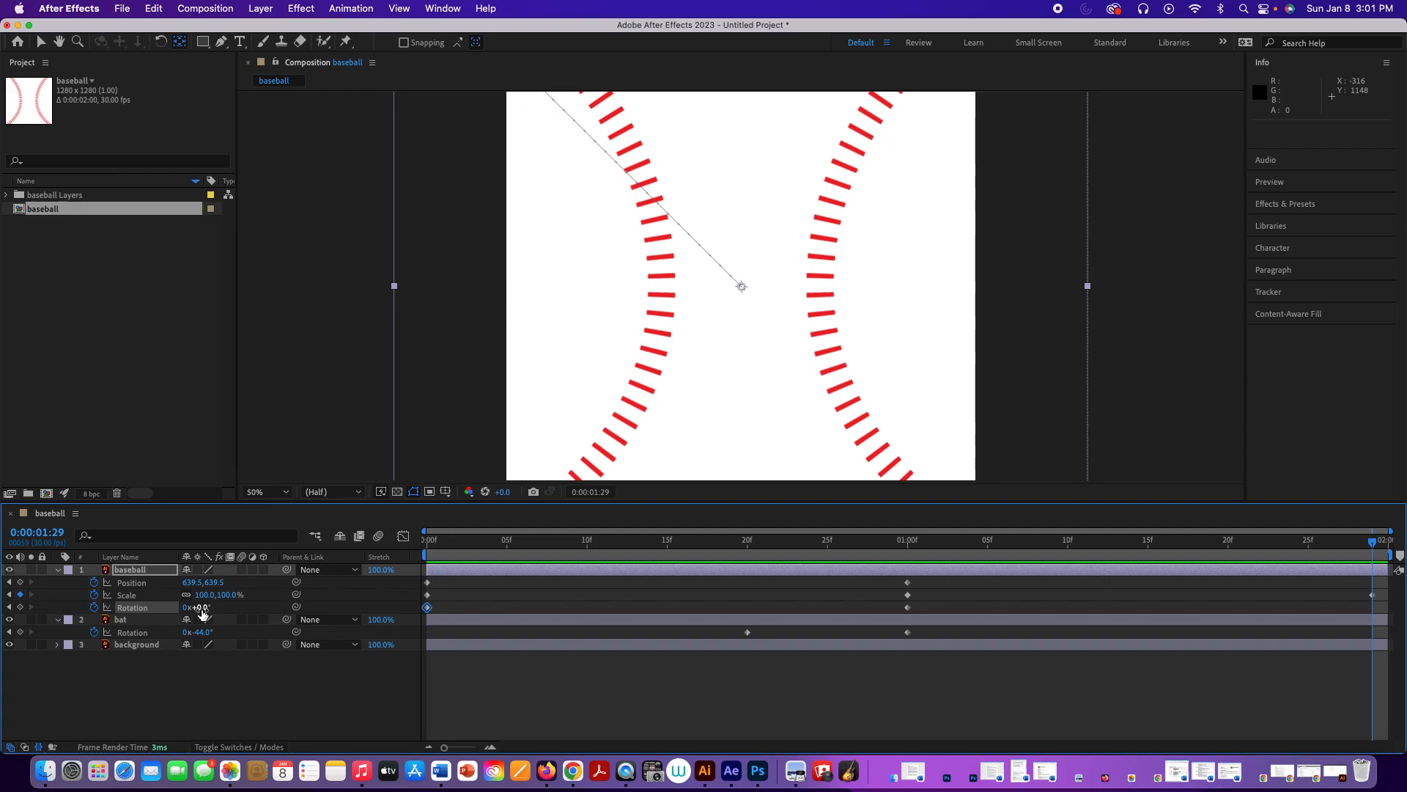
pyautogui.moveTo(202, 612); pyautogui.dragTo(458, 602)
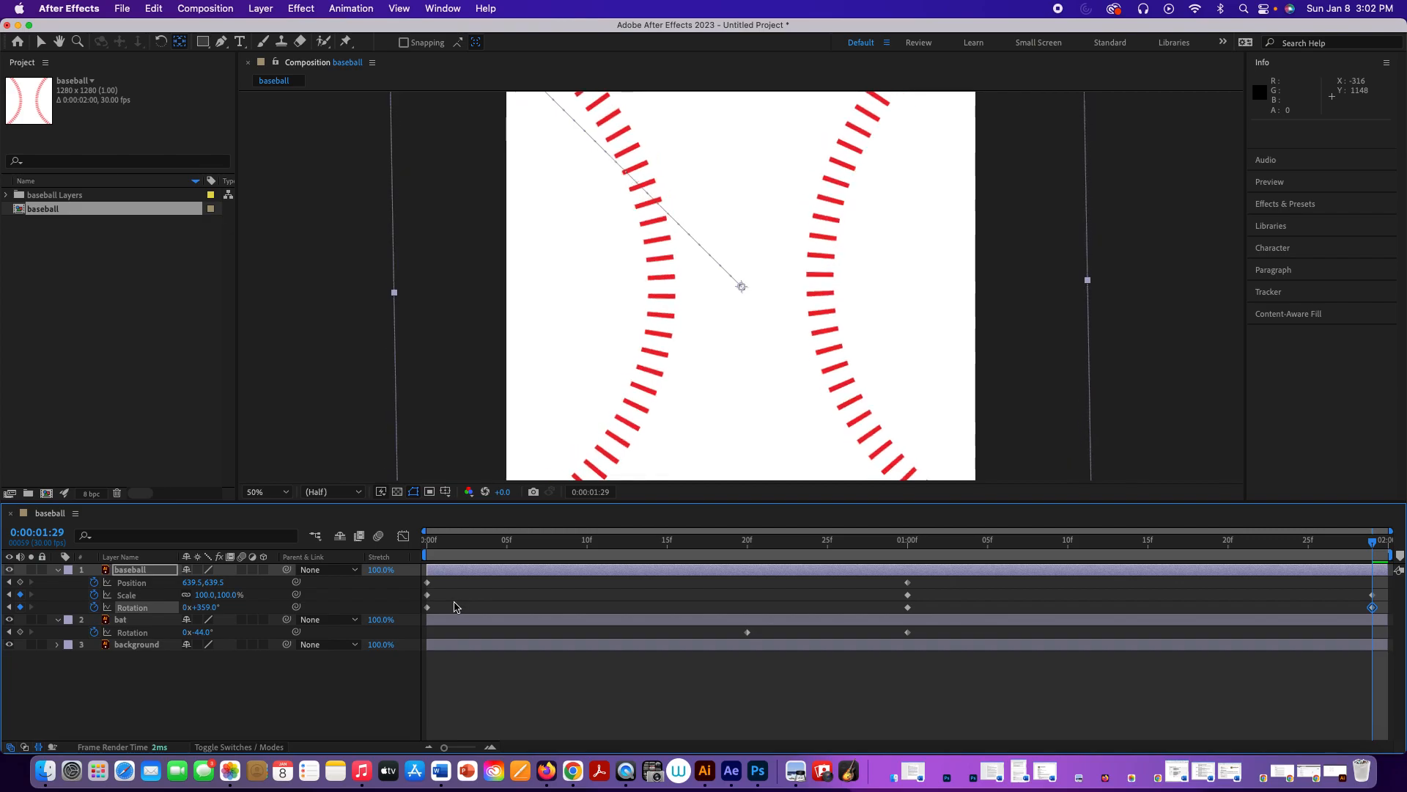
pyautogui.click(205, 607)
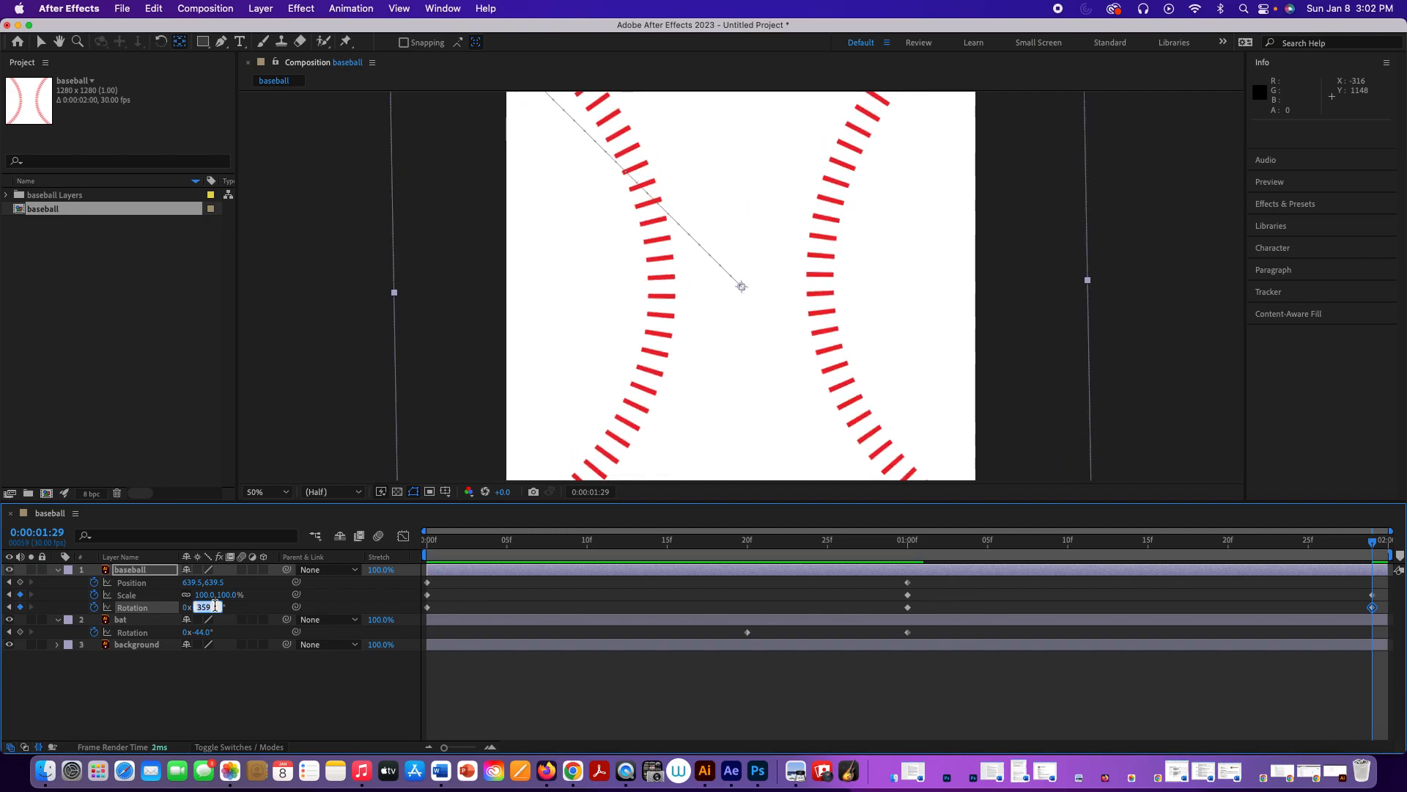
pyautogui.write('360')
pyautogui.press('Return')
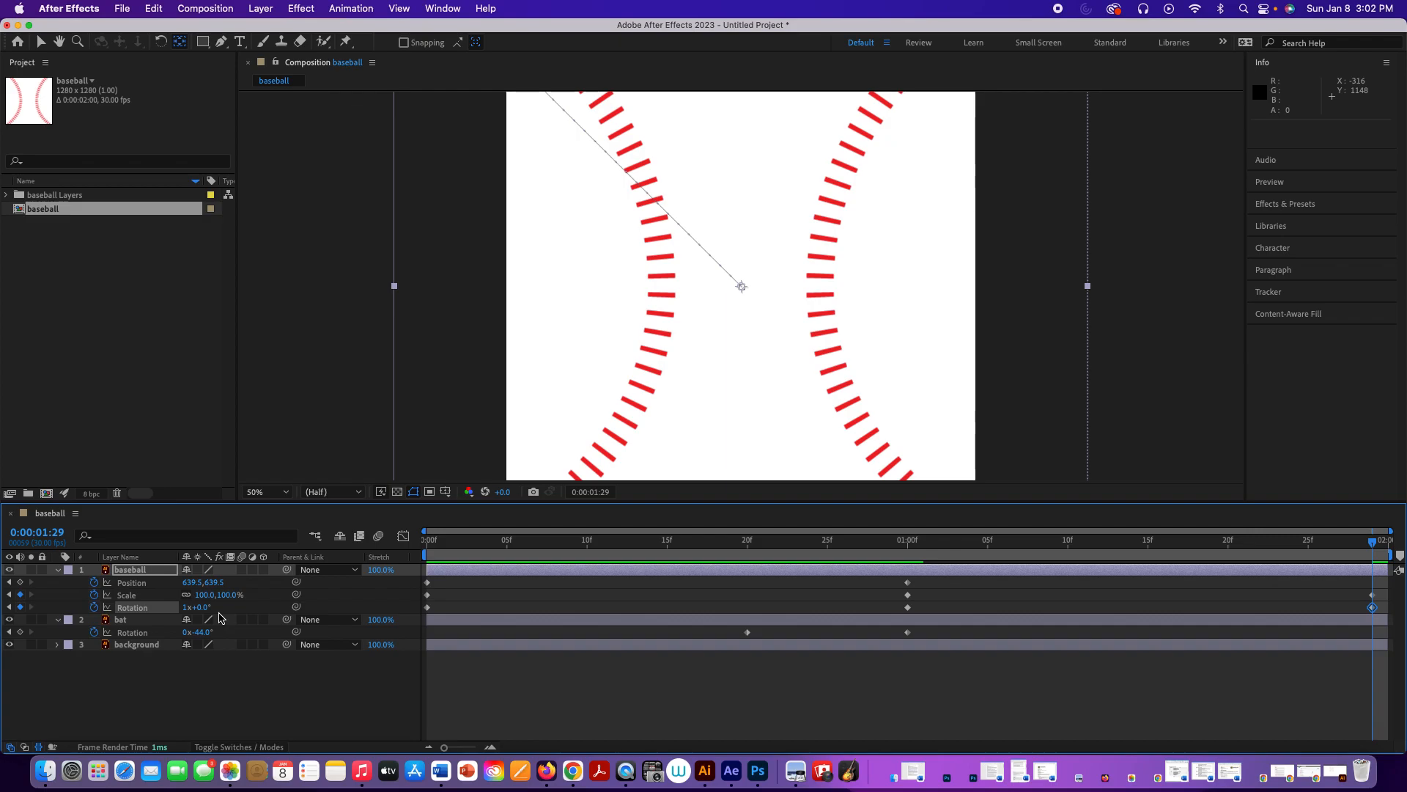
pyautogui.press('space')
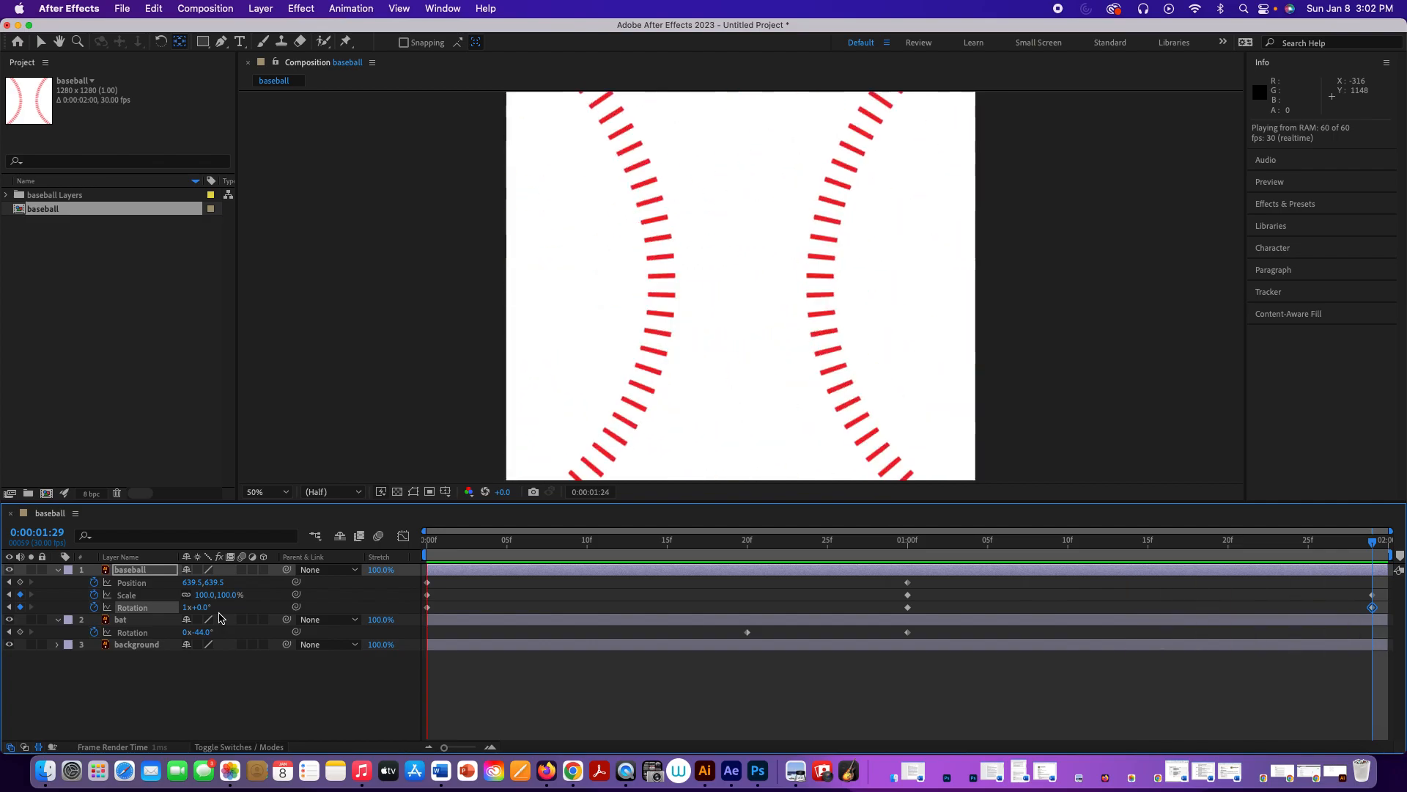
pyautogui.press('space')
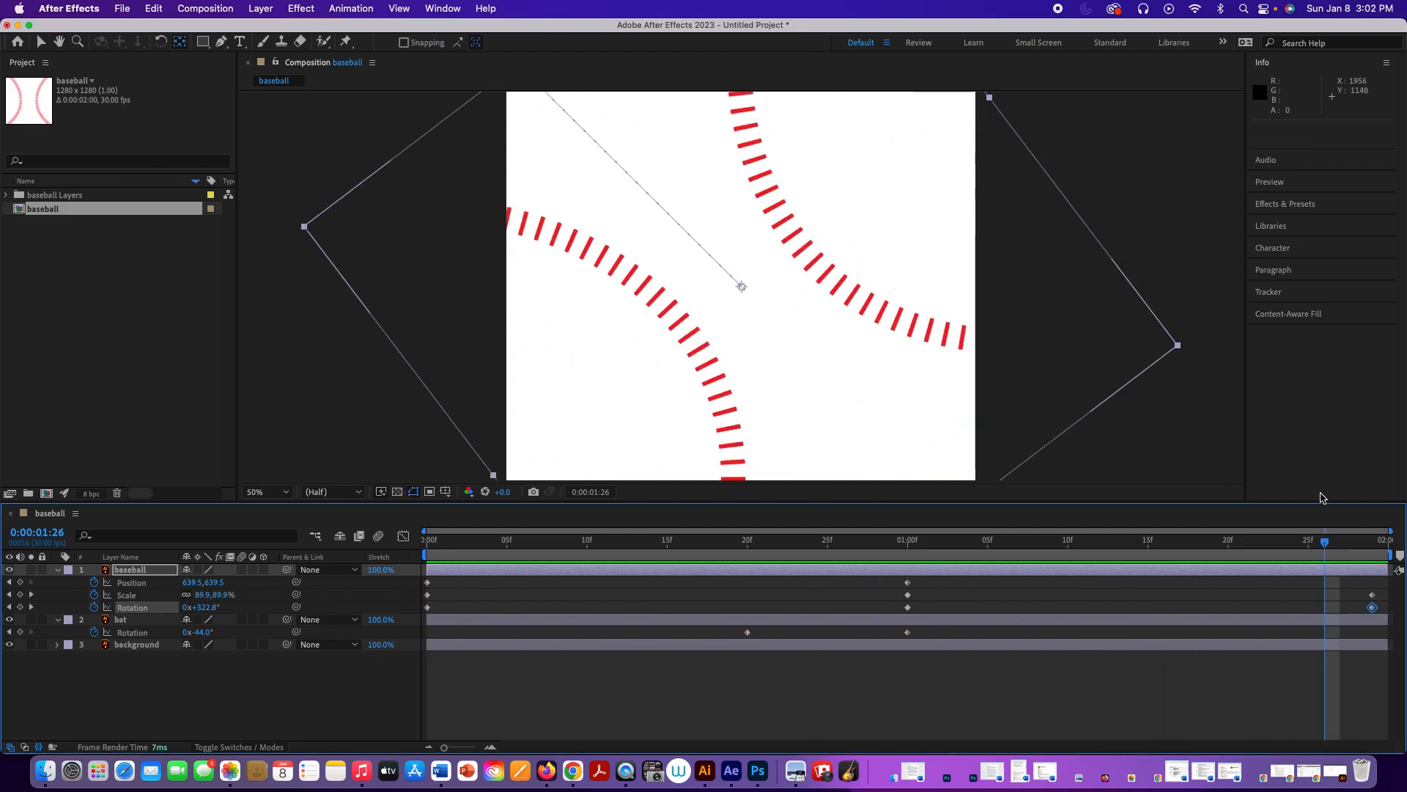
# Step: Scrub the animation to its last frame and add the baseball composition to the Render Queue
pyautogui.moveTo(1323, 542); pyautogui.dragTo(1400, 551)
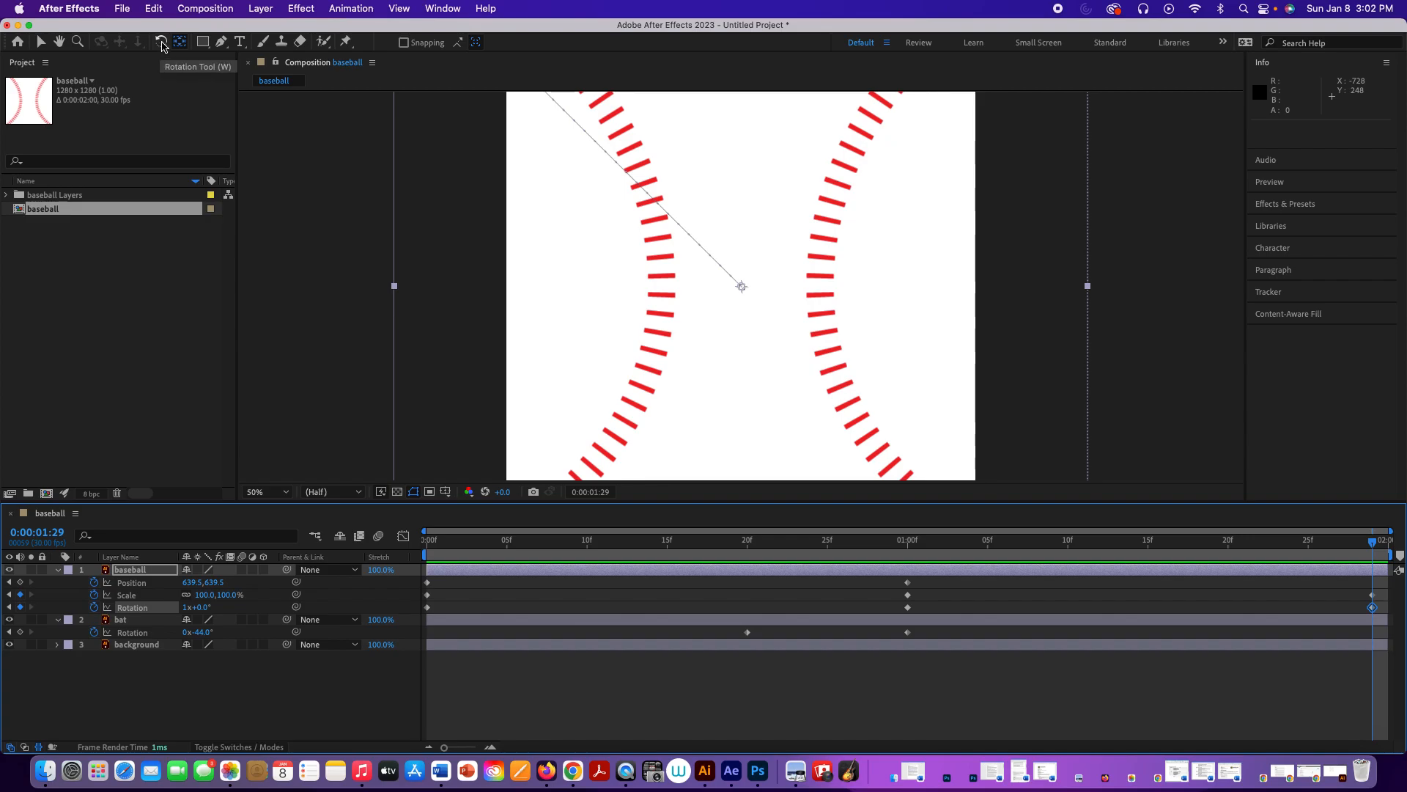
pyautogui.click(197, 11)
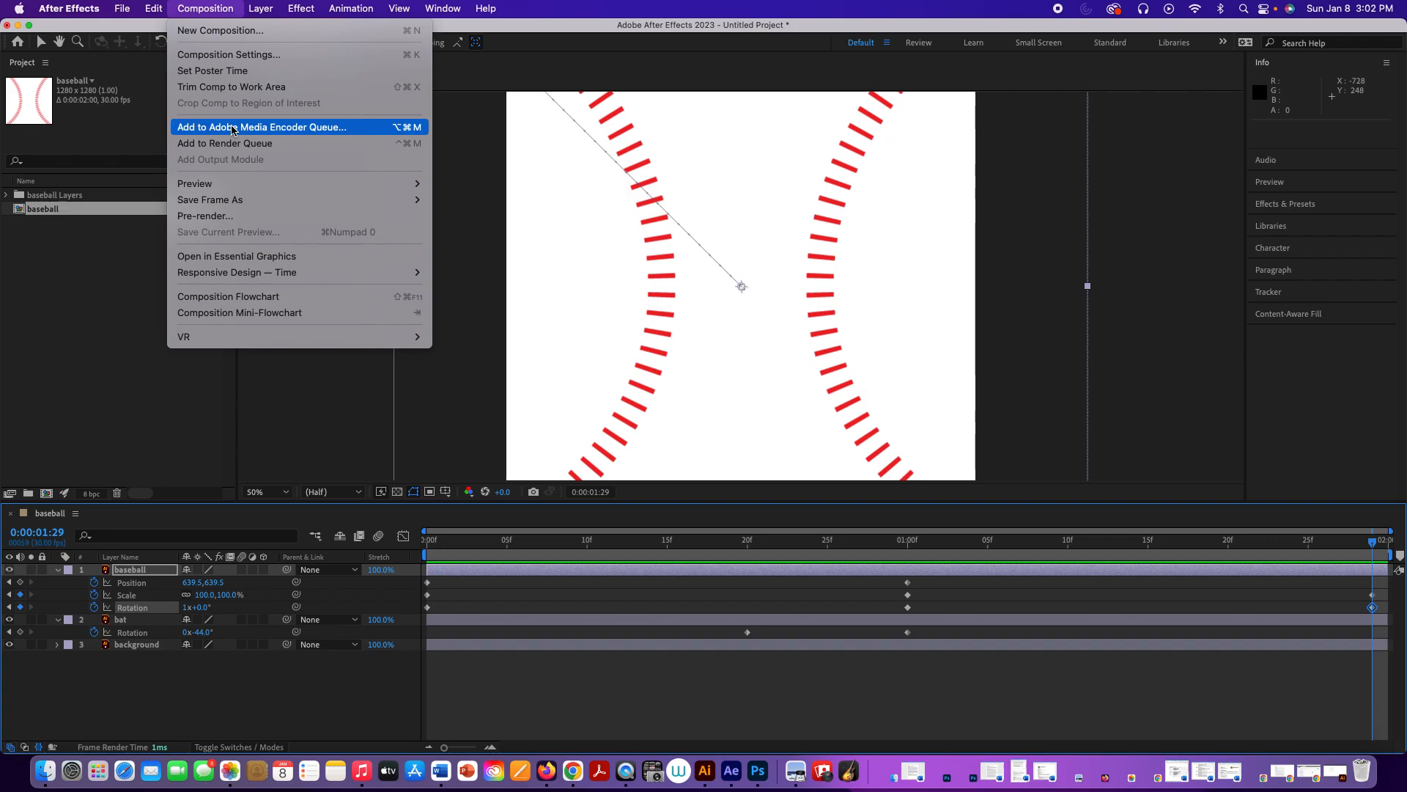
pyautogui.click(231, 143)
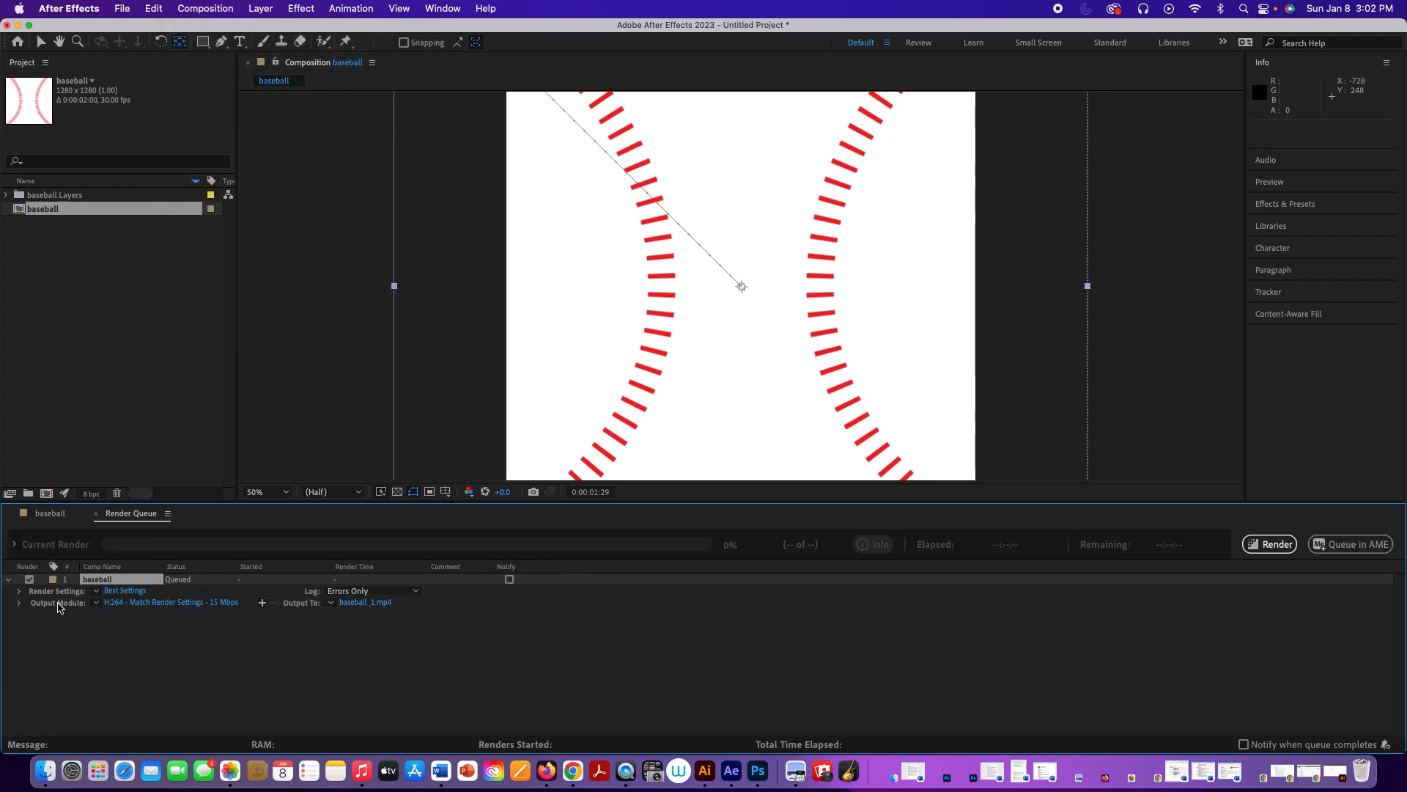
# Step: Set the render resolution to Half at Best quality and accept H.264 as the output module format
pyautogui.click(121, 592)
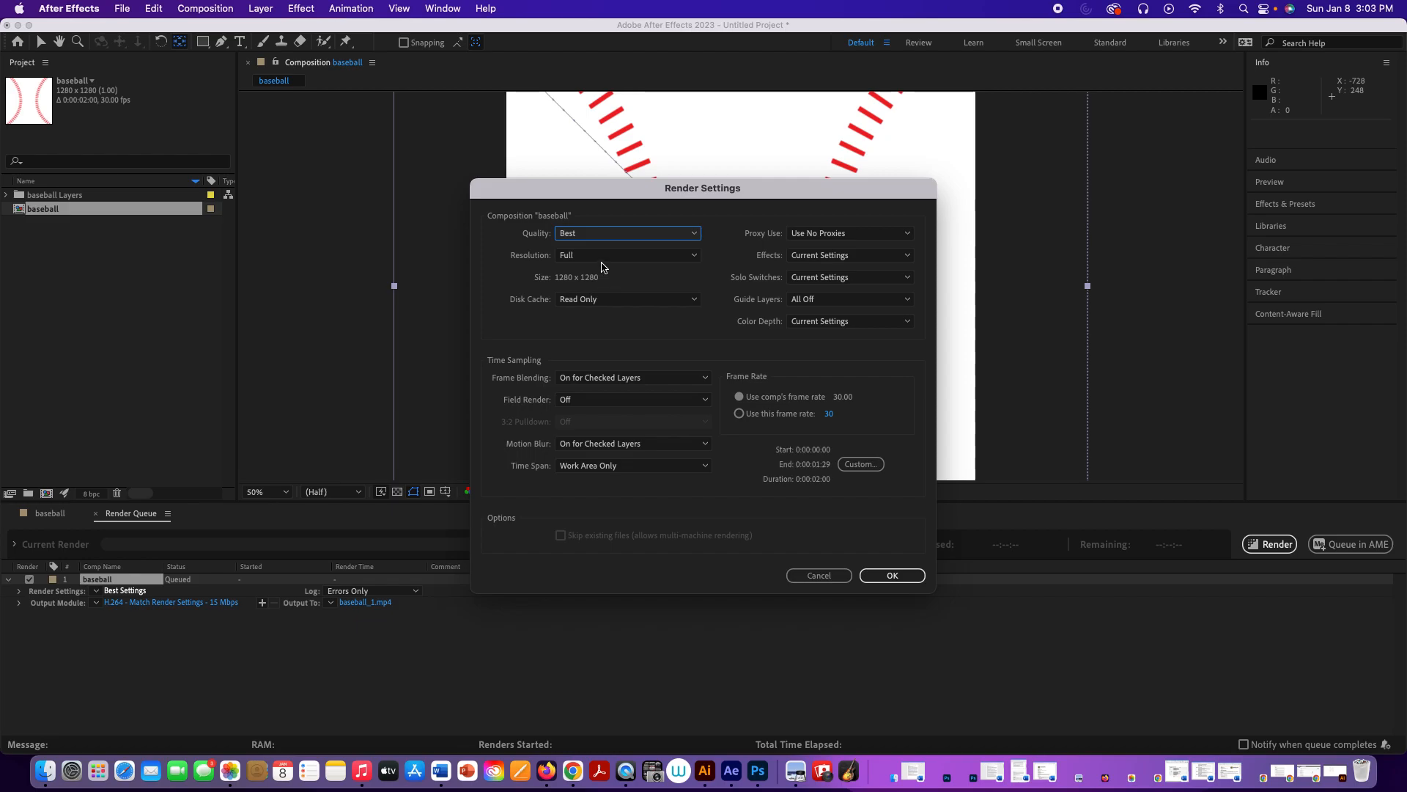
pyautogui.click(599, 256)
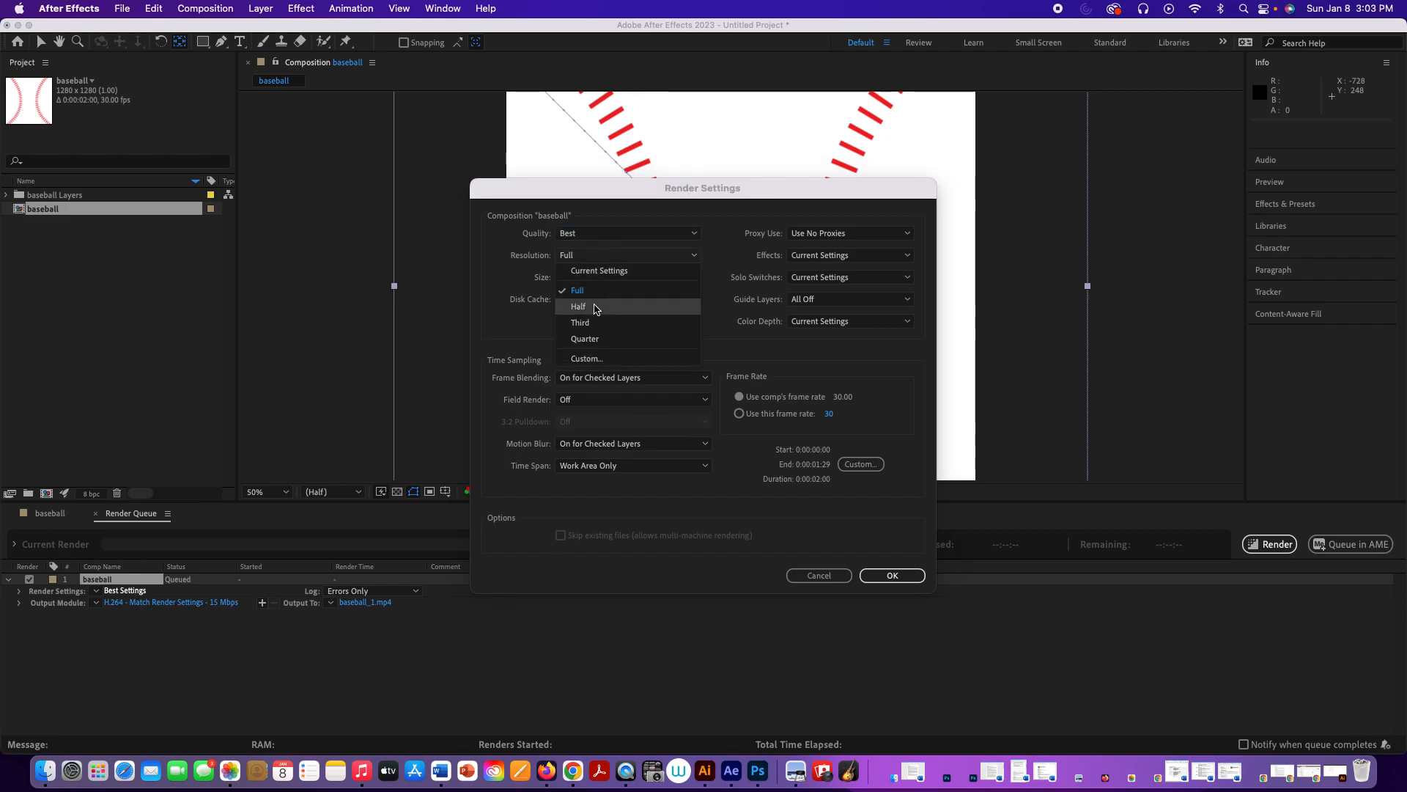
pyautogui.click(596, 308)
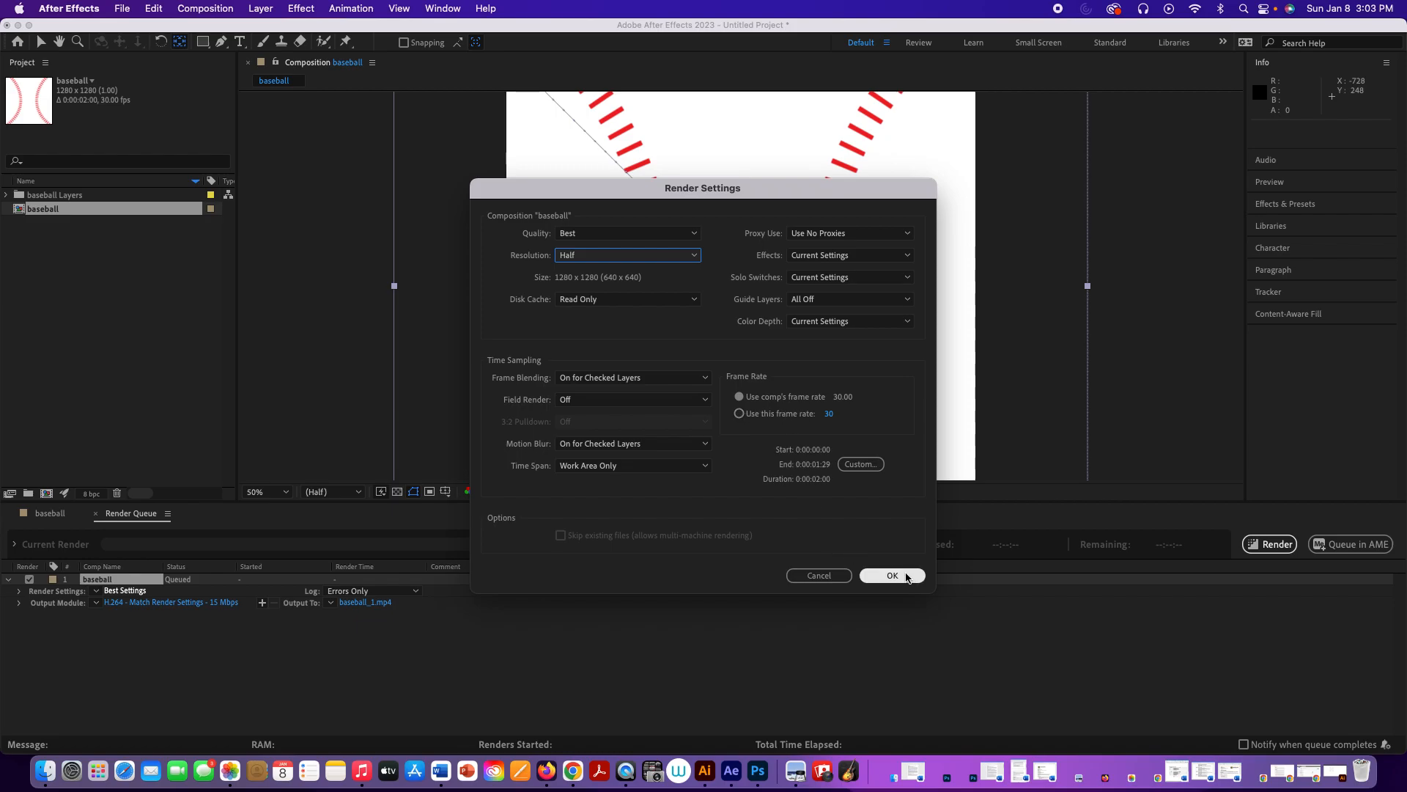
pyautogui.click(908, 576)
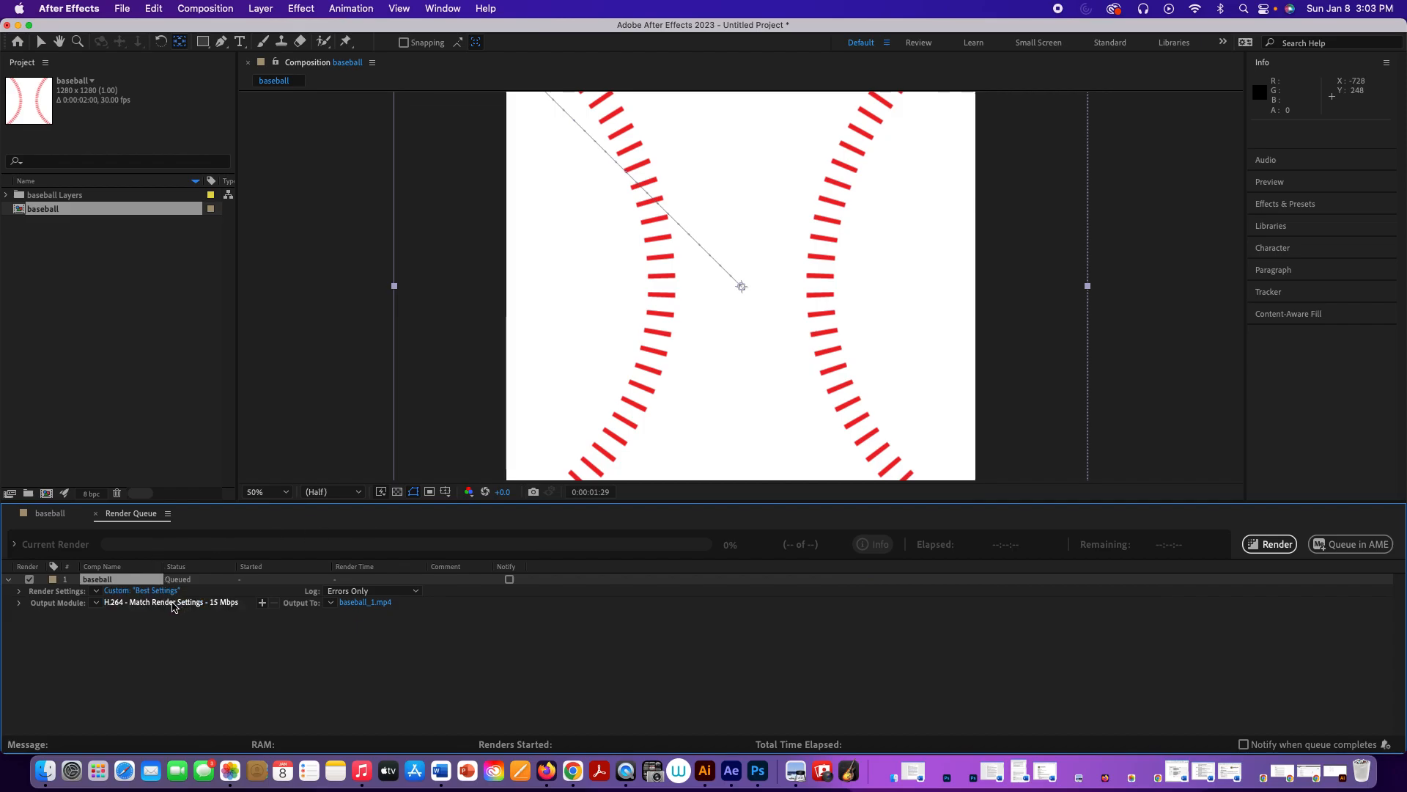
pyautogui.click(174, 603)
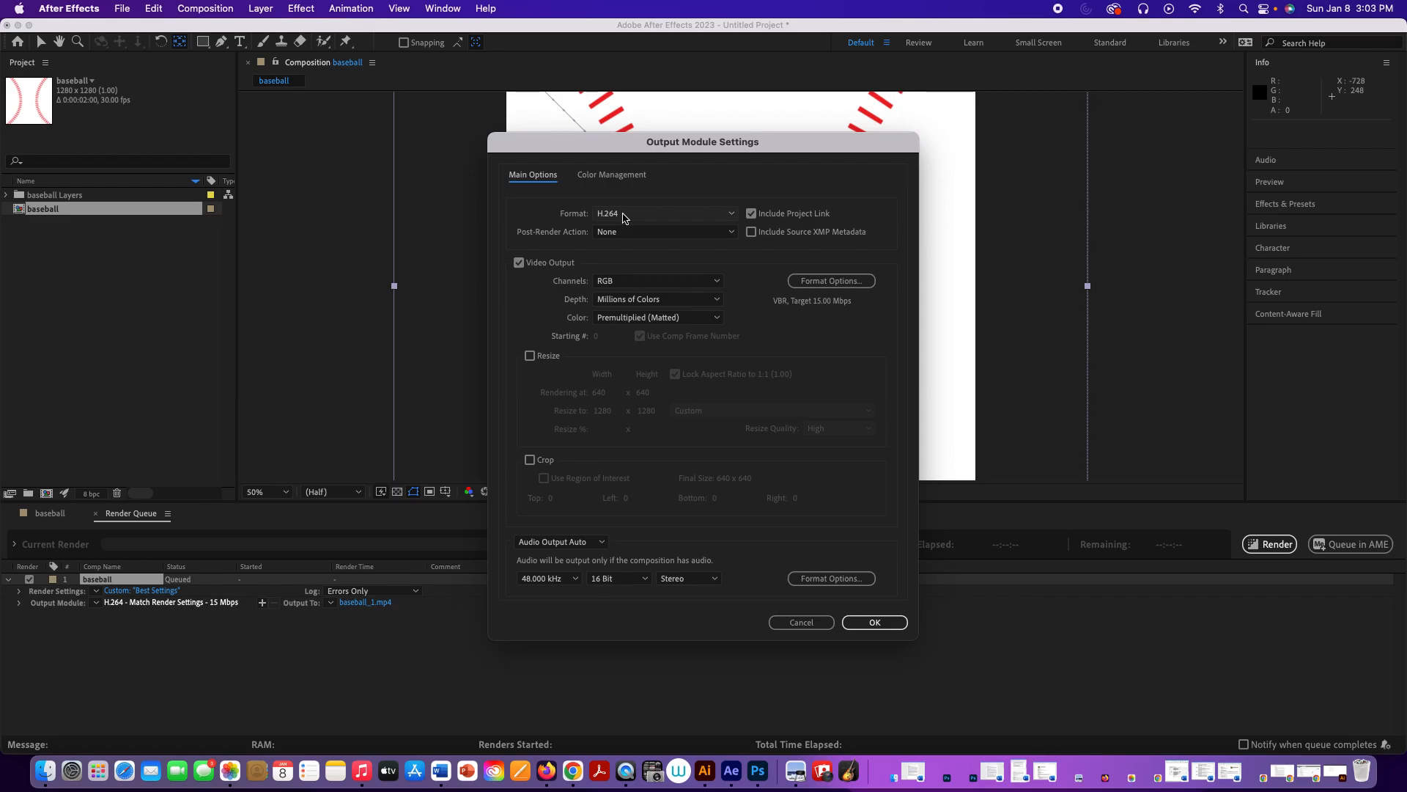
pyautogui.click(867, 620)
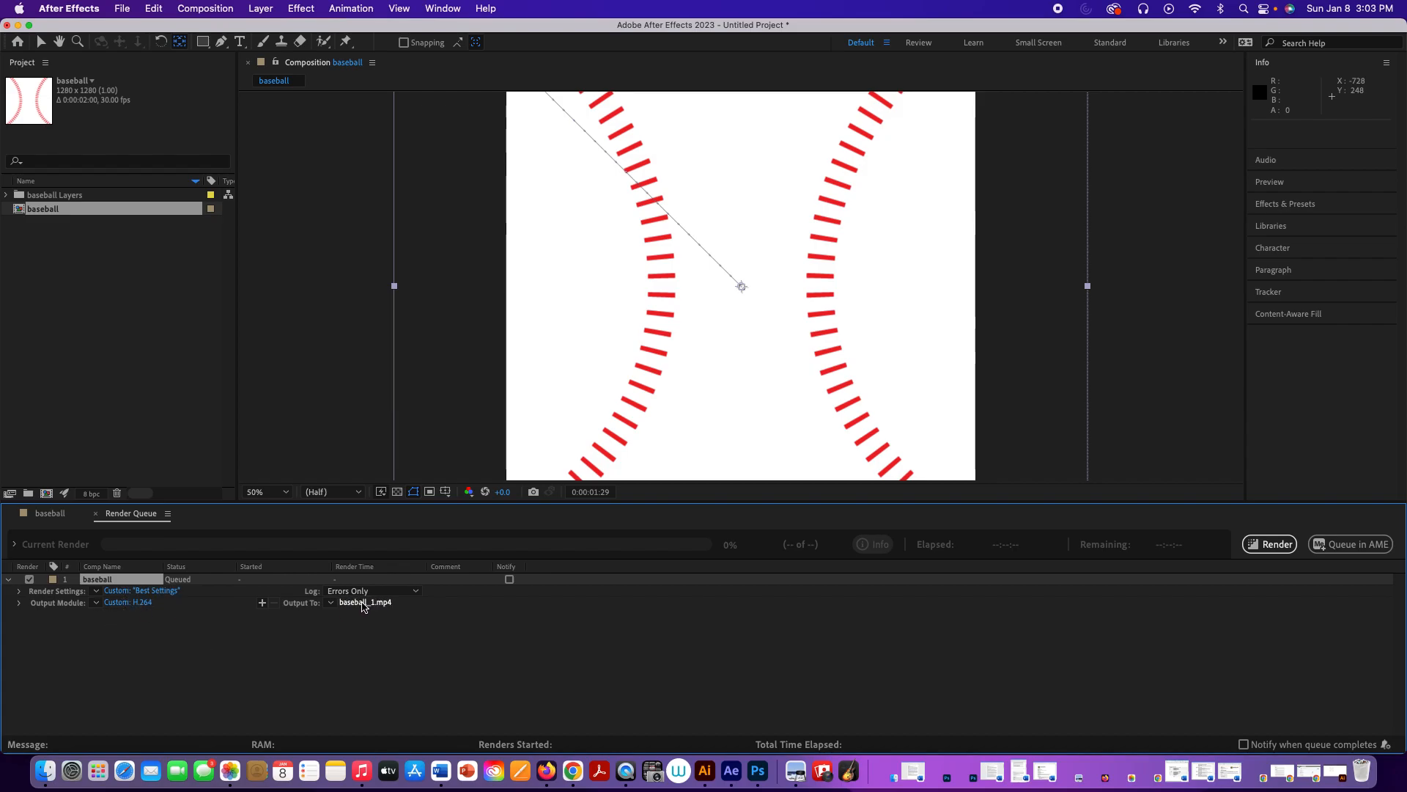
# Step: Set the output movie to baseball_1.mp4 on the Desktop and render the queued composition
pyautogui.click(363, 604)
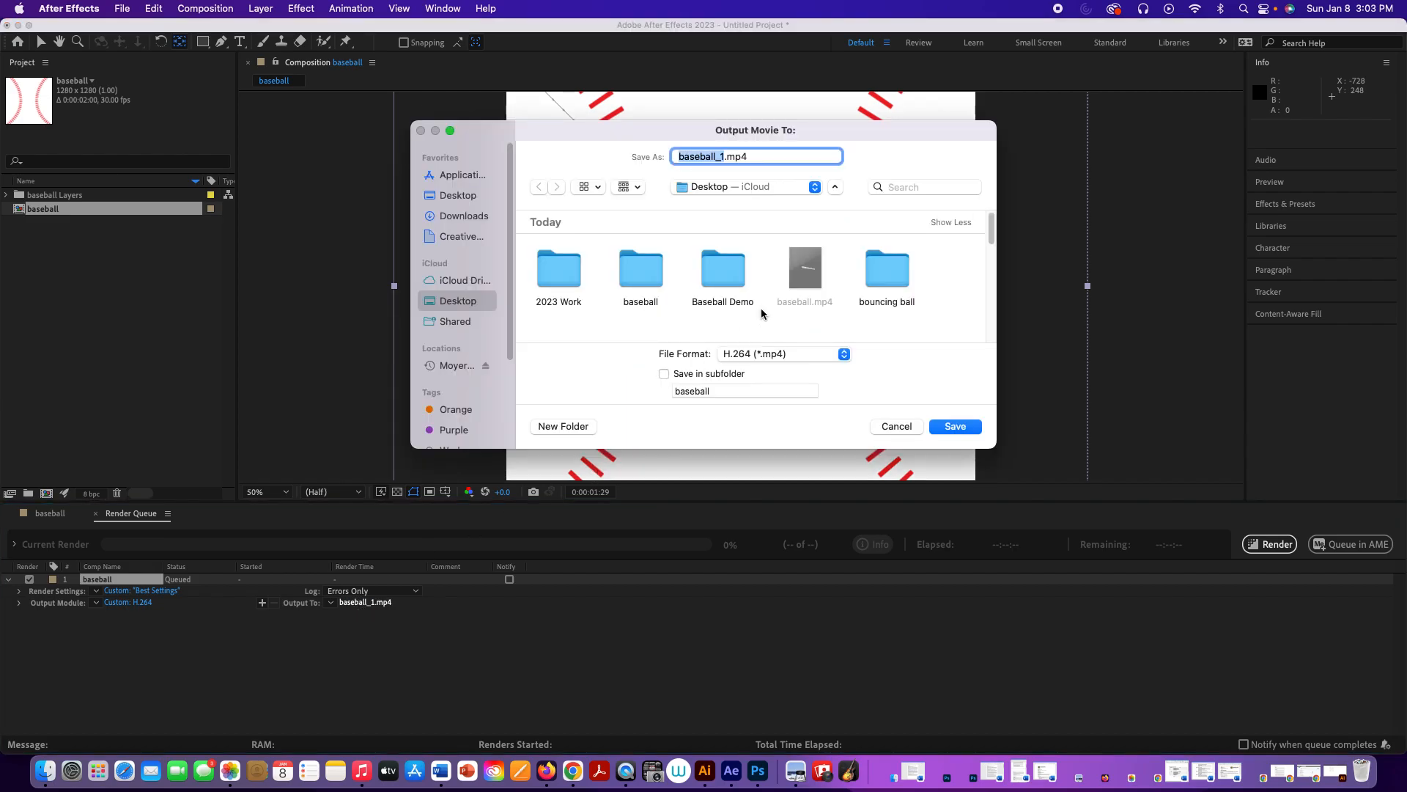
pyautogui.click(748, 187)
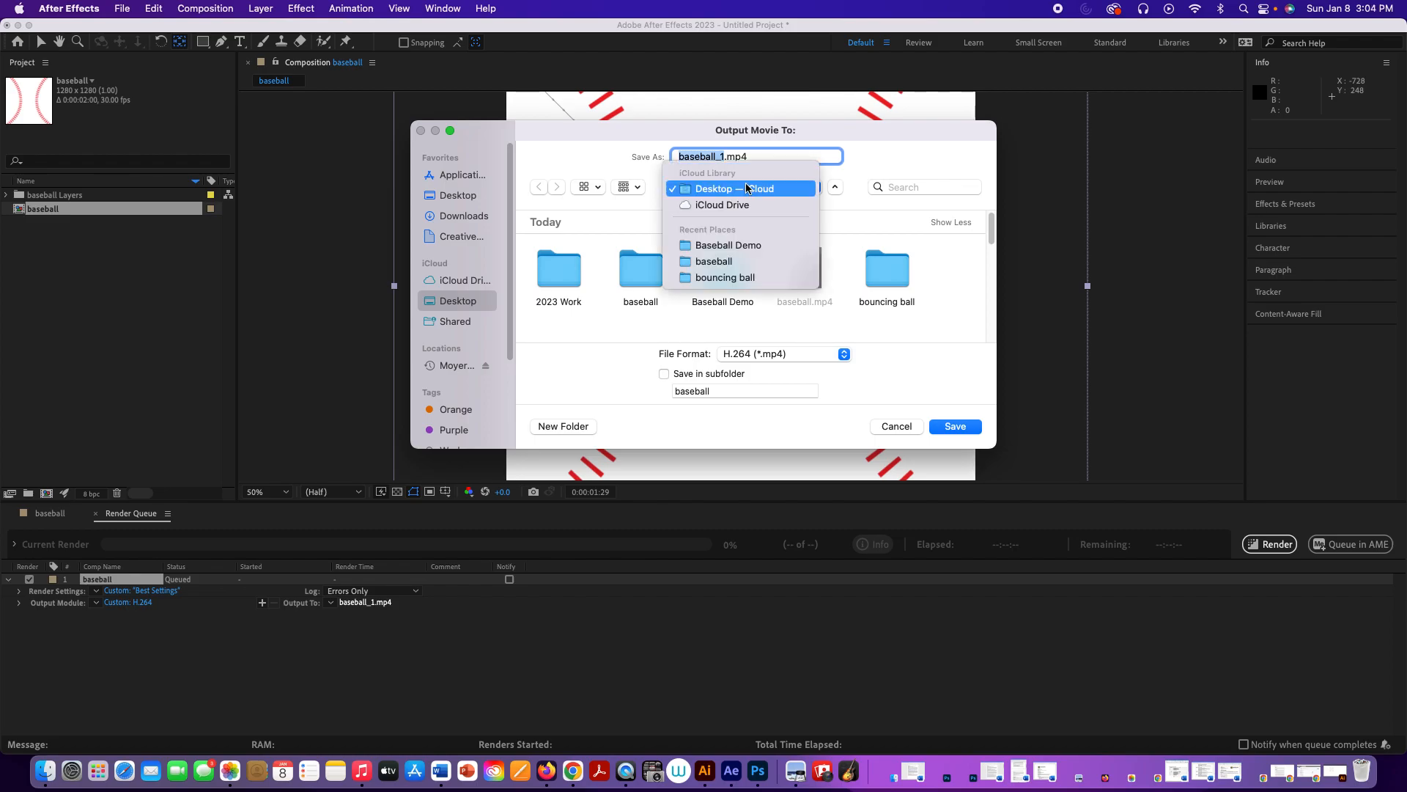
pyautogui.click(747, 188)
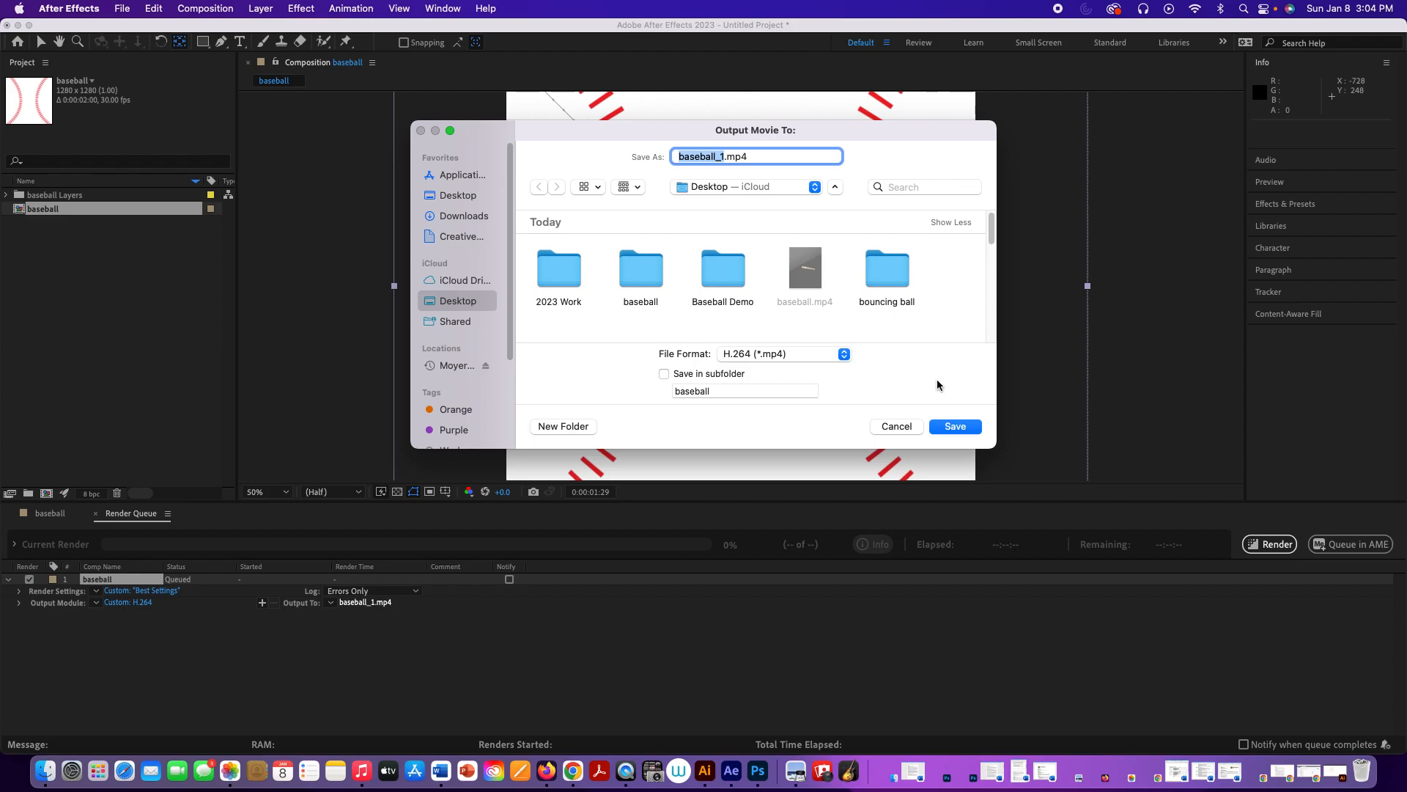
pyautogui.click(956, 427)
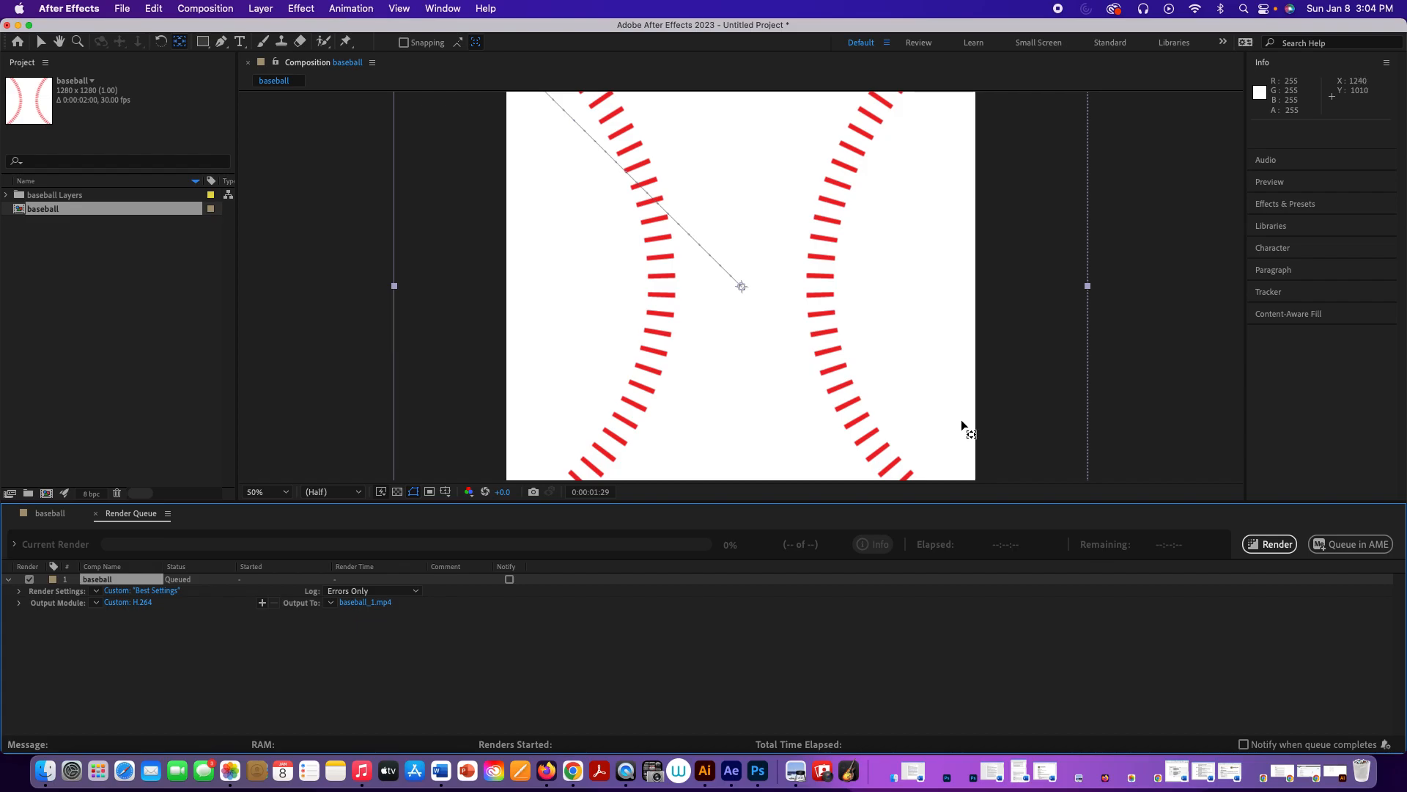
pyautogui.click(1269, 544)
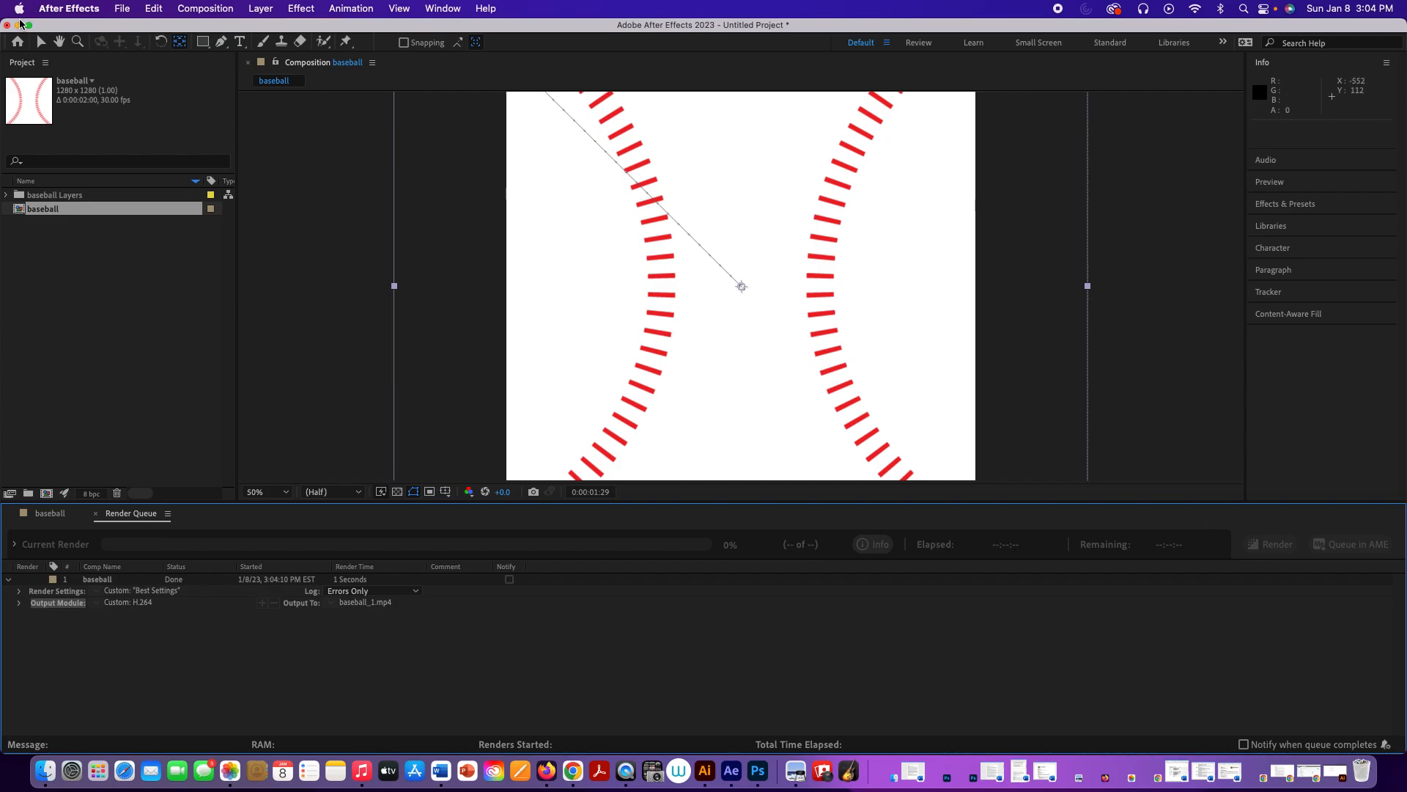
# Step: Minimize After Effects, open the rendered baseball_1.mp4 from the desktop in QuickTime Player and play it
pyautogui.click(18, 25)
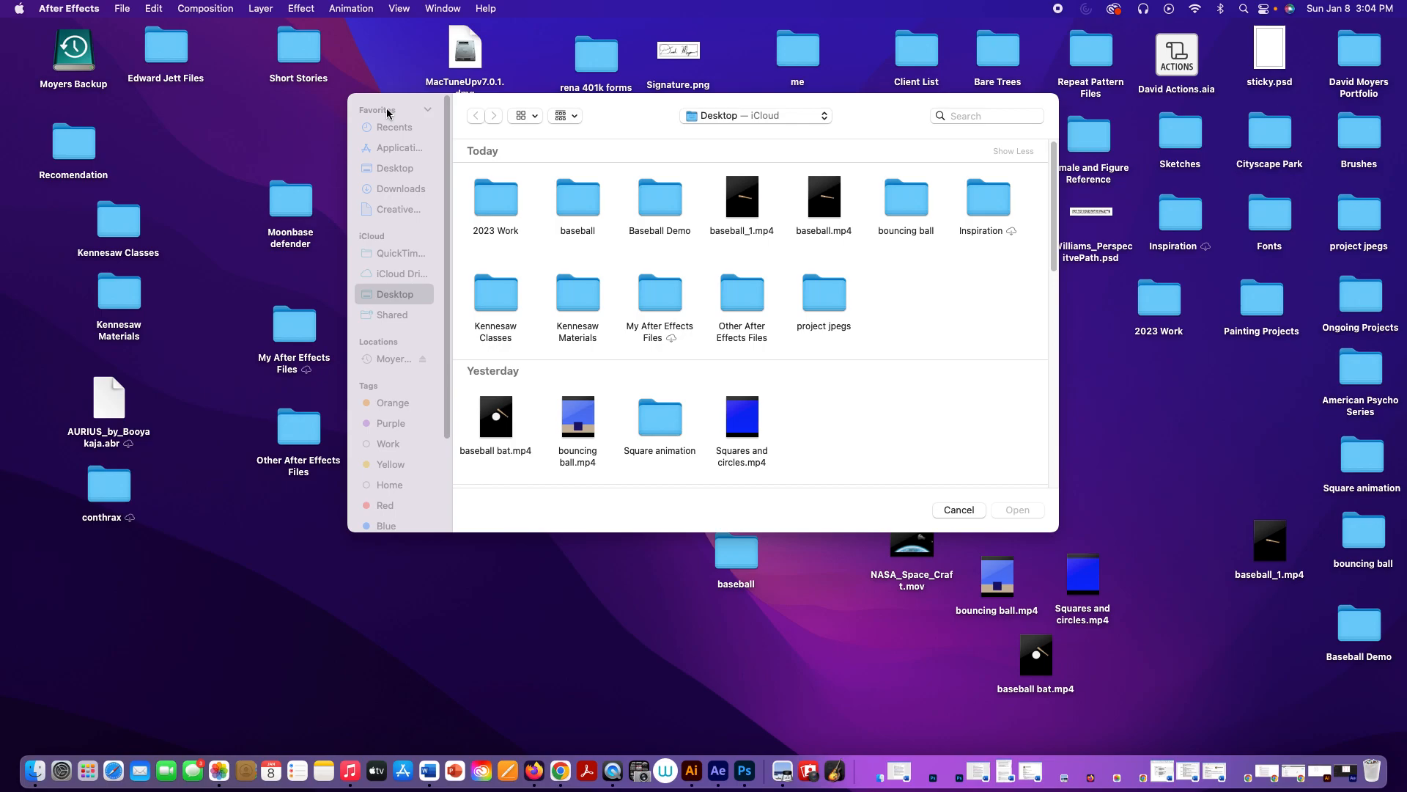
pyautogui.moveTo(619, 119); pyautogui.dragTo(518, 88)
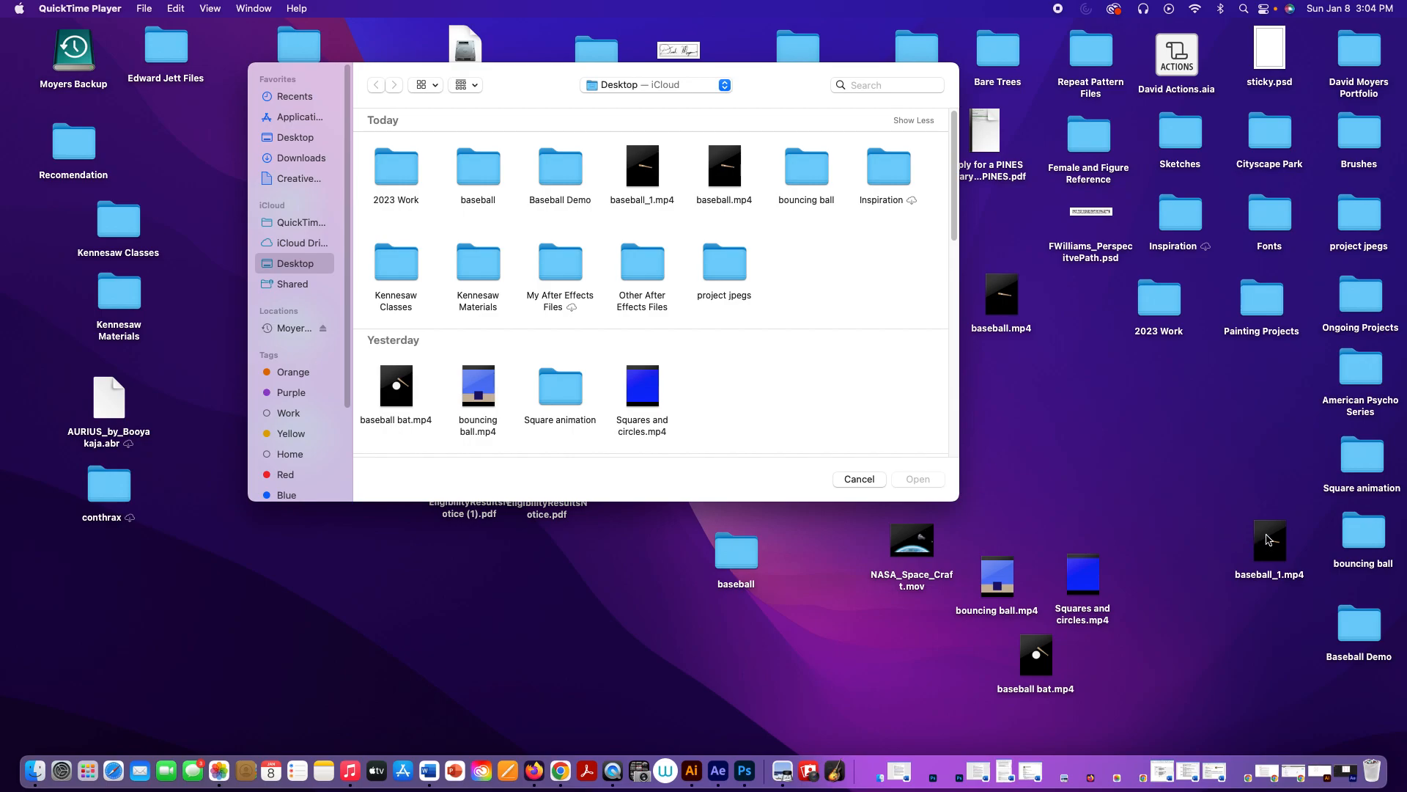
pyautogui.doubleClick(1268, 540)
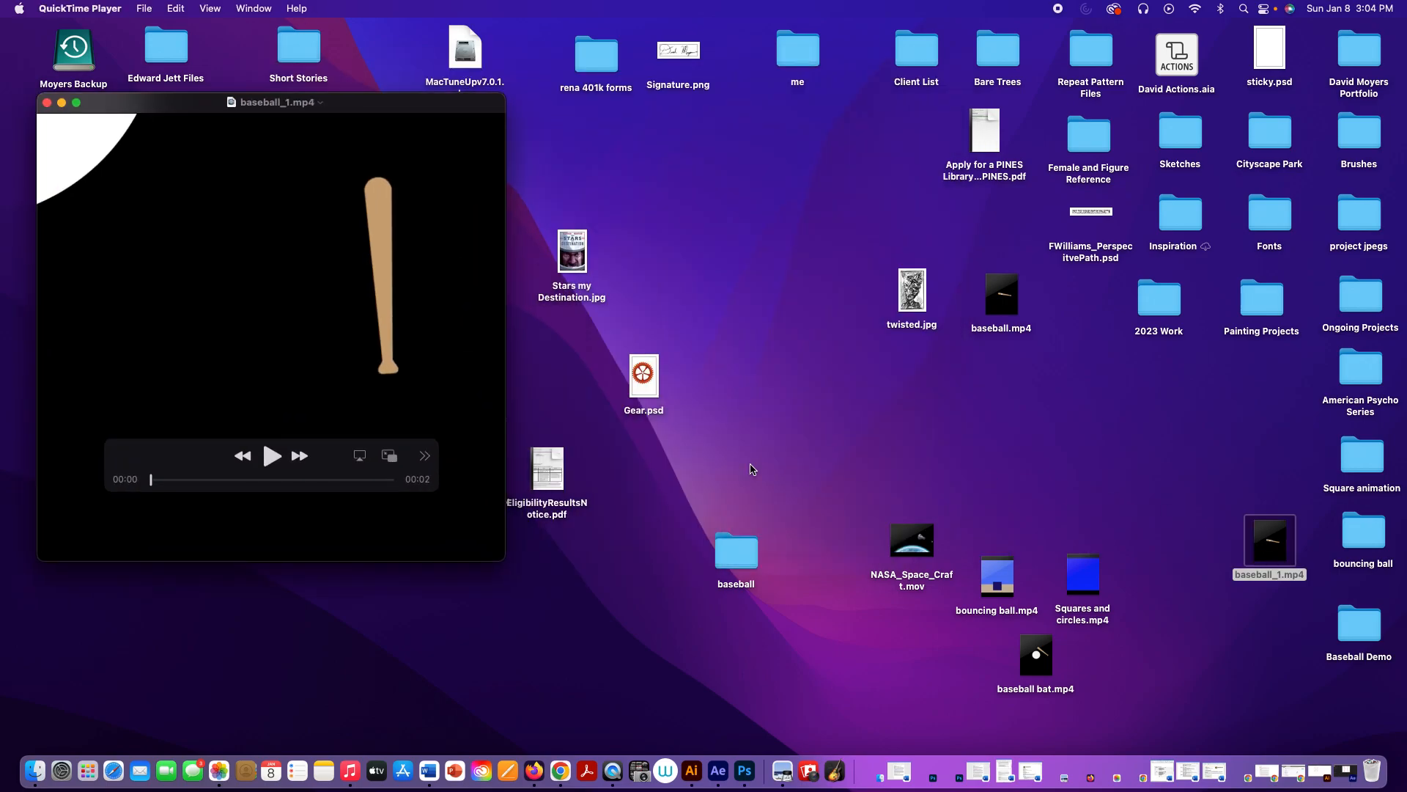
pyautogui.click(271, 456)
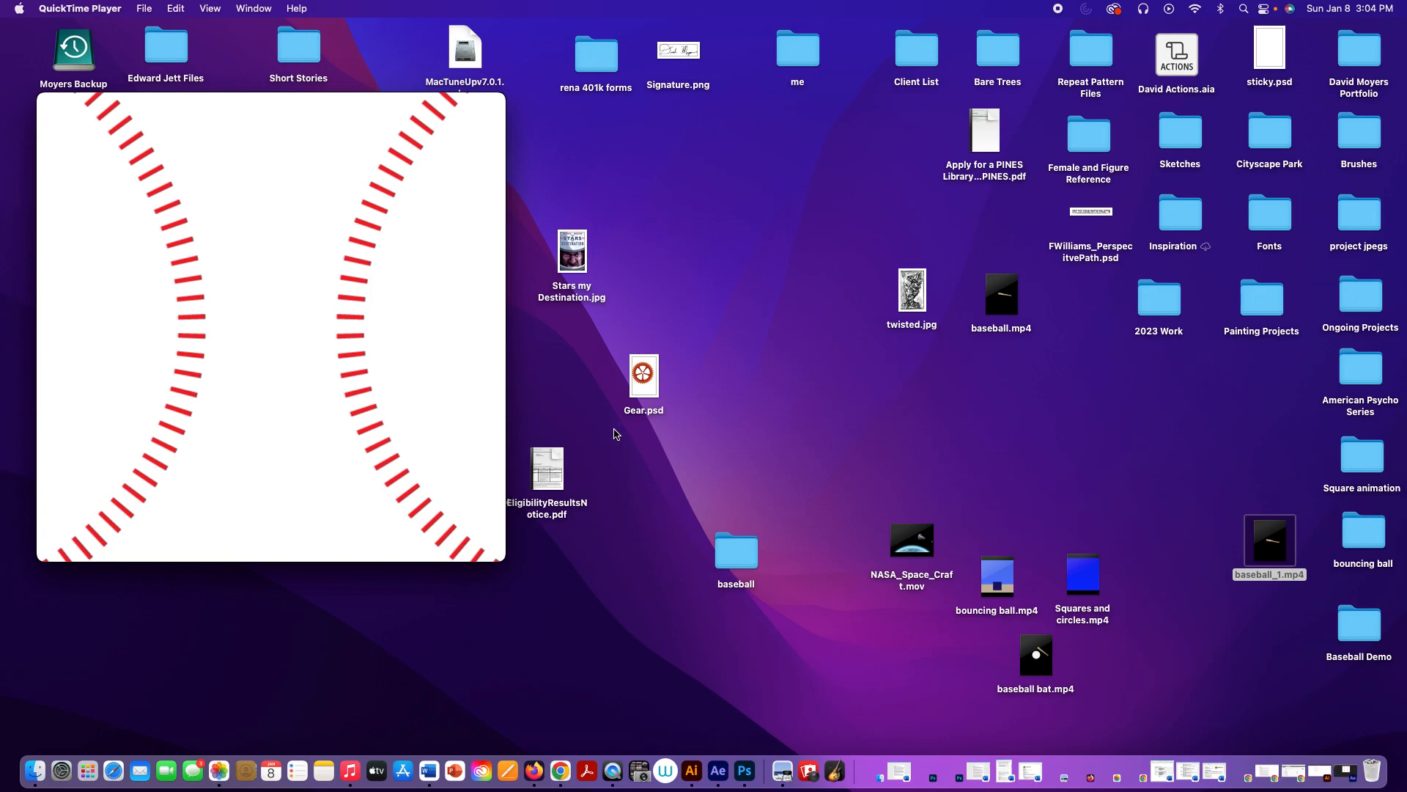
# Step: Open the baseball bat.mp4 movie from the desktop and play it for comparison
pyautogui.moveTo(1046, 663)
pyautogui.click(1045, 661)
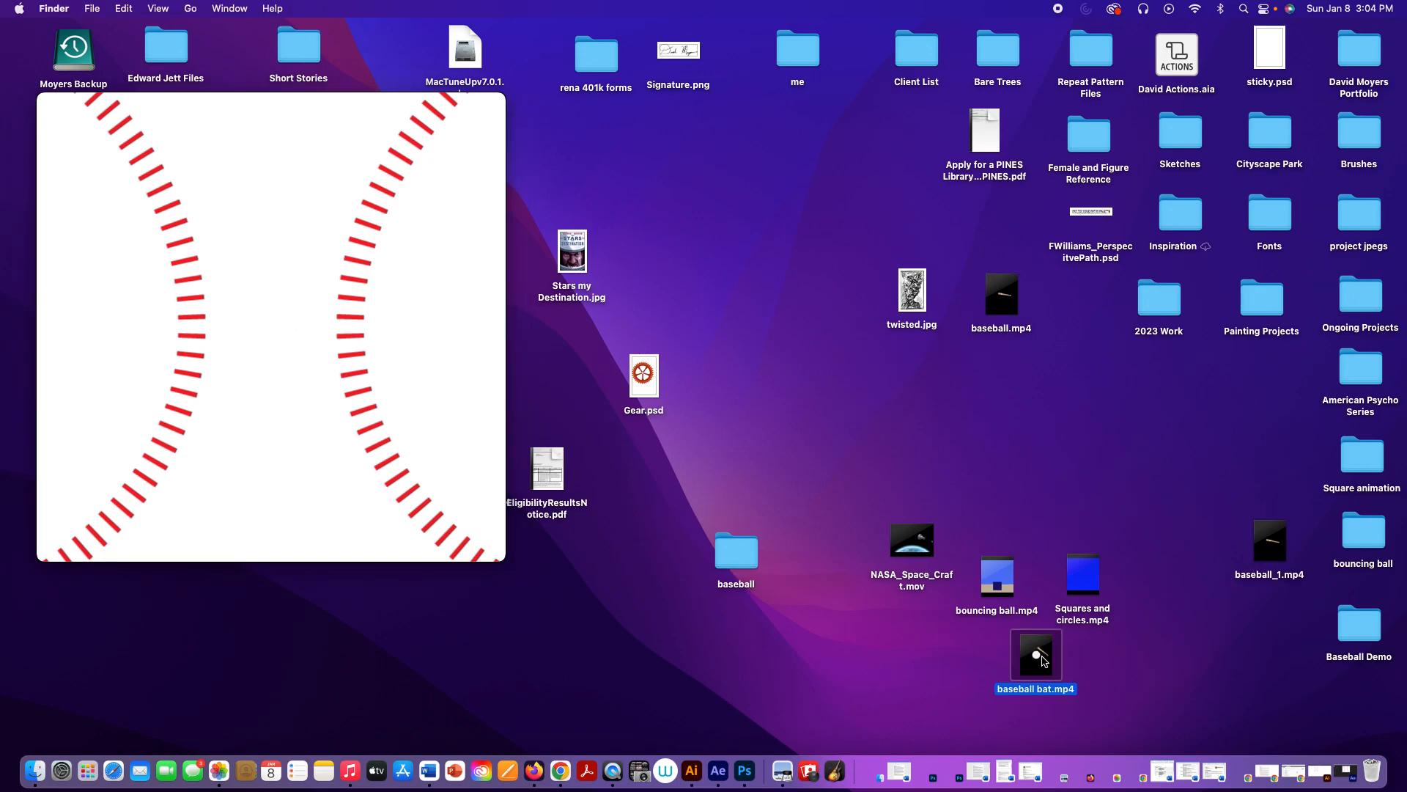
pyautogui.click(1073, 645)
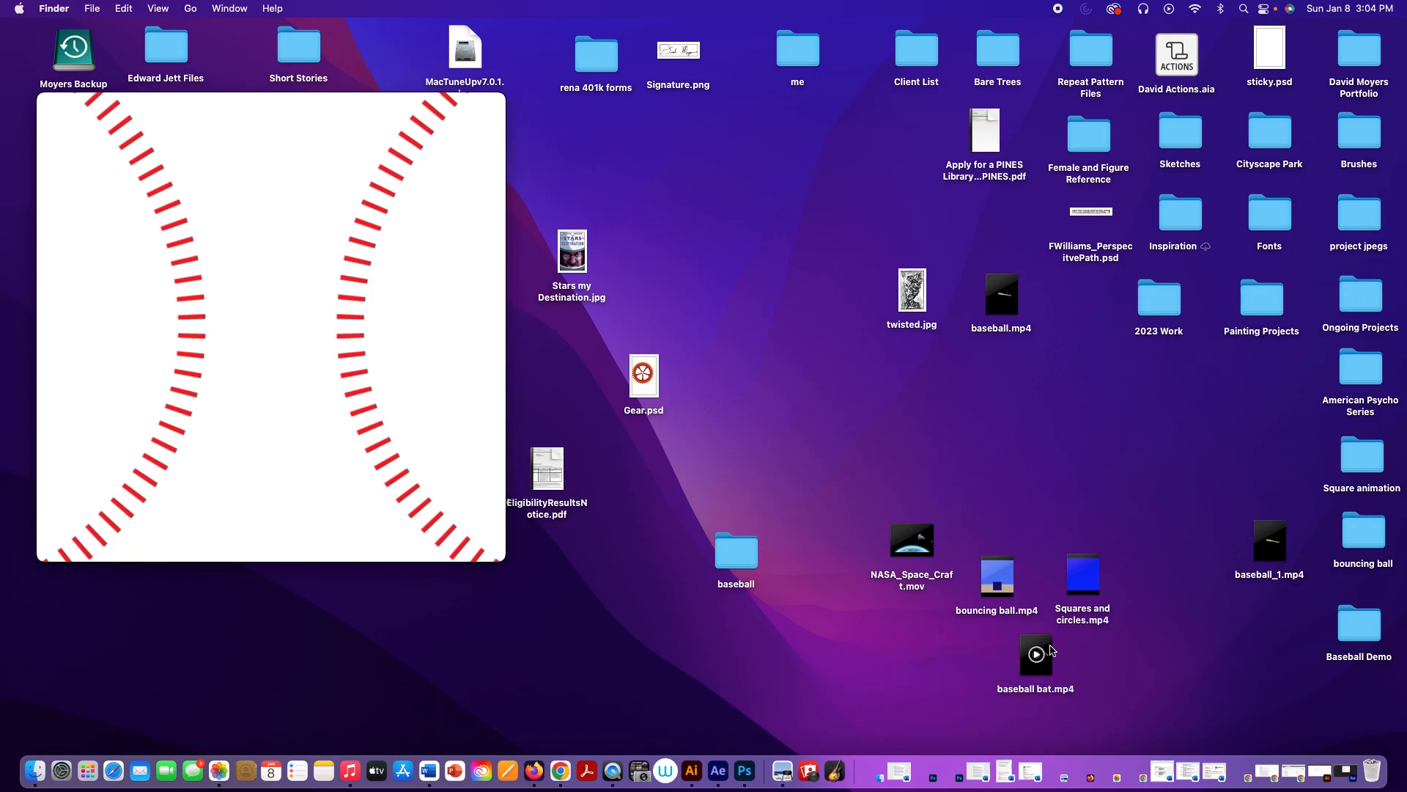
pyautogui.doubleClick(1041, 638)
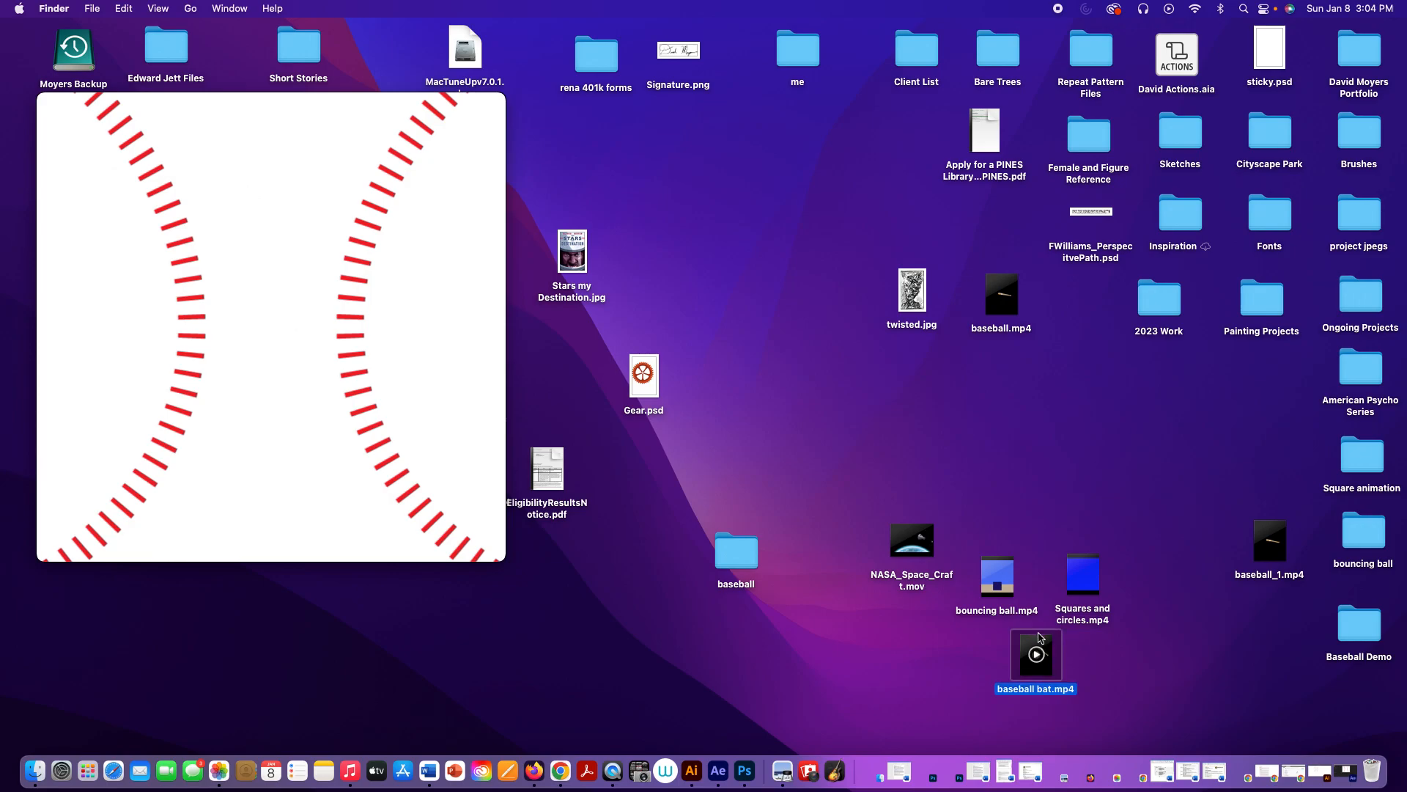
pyautogui.click(291, 477)
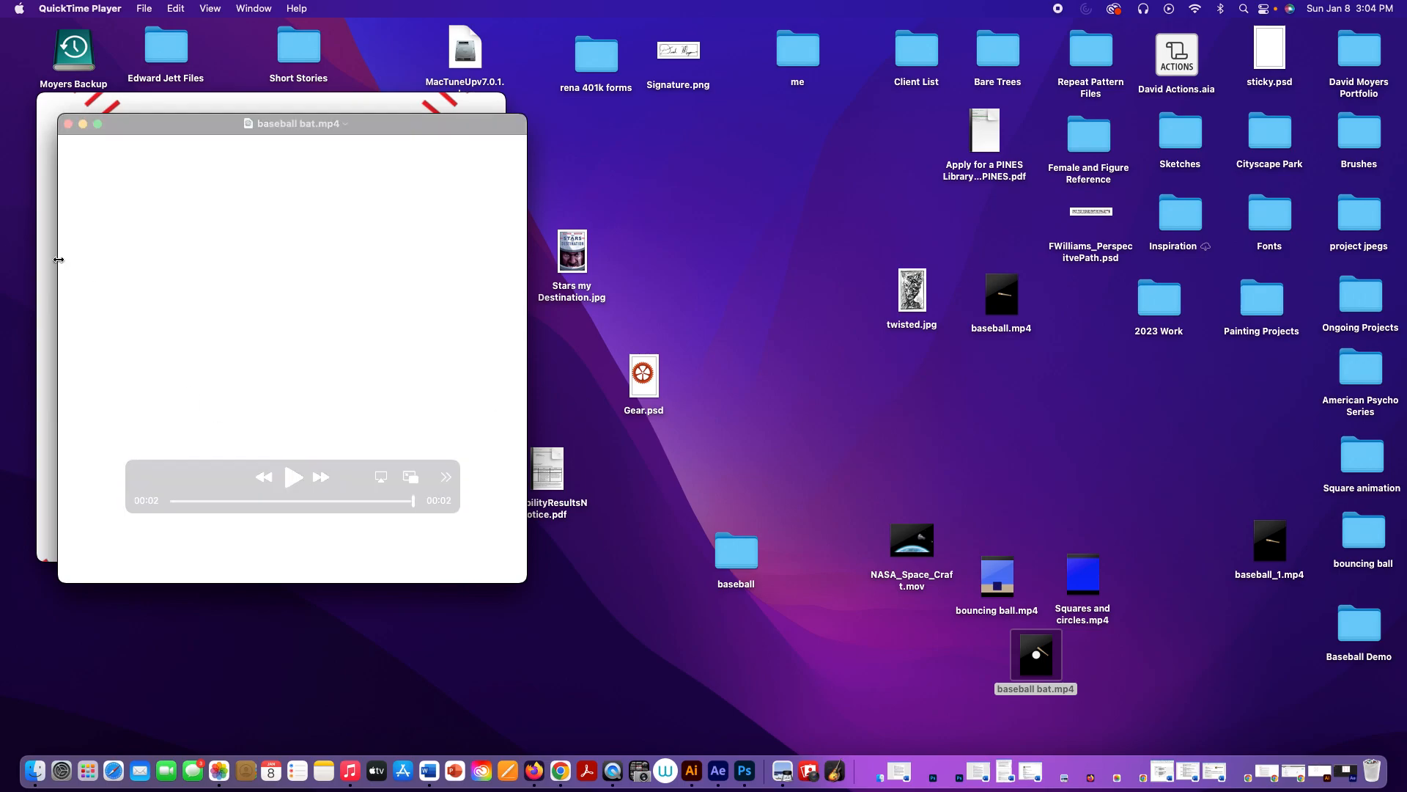
# Step: Close the baseball bat.mp4 movie and replay the rendered baseball_1.mp4
pyautogui.click(68, 124)
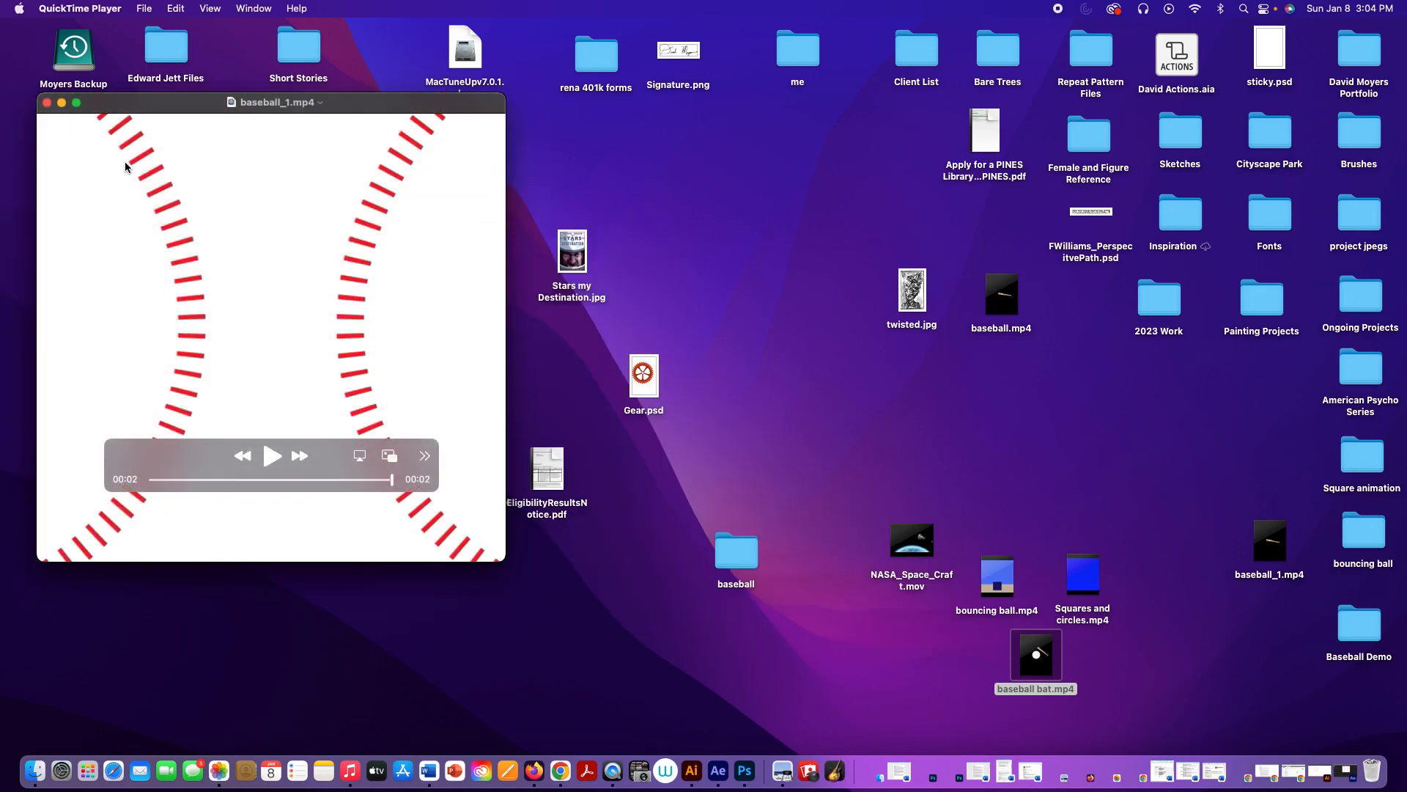
pyautogui.click(269, 457)
pyautogui.click(268, 454)
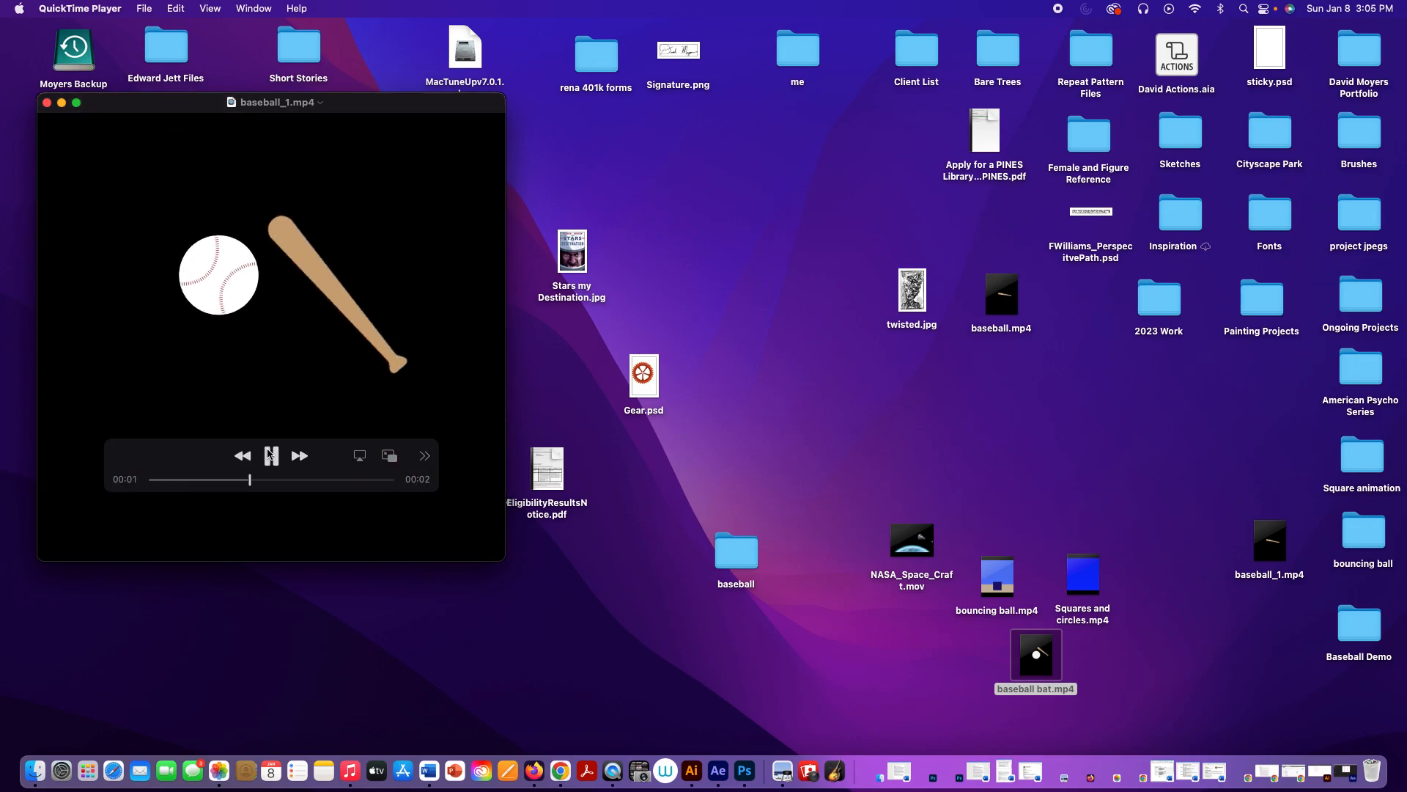